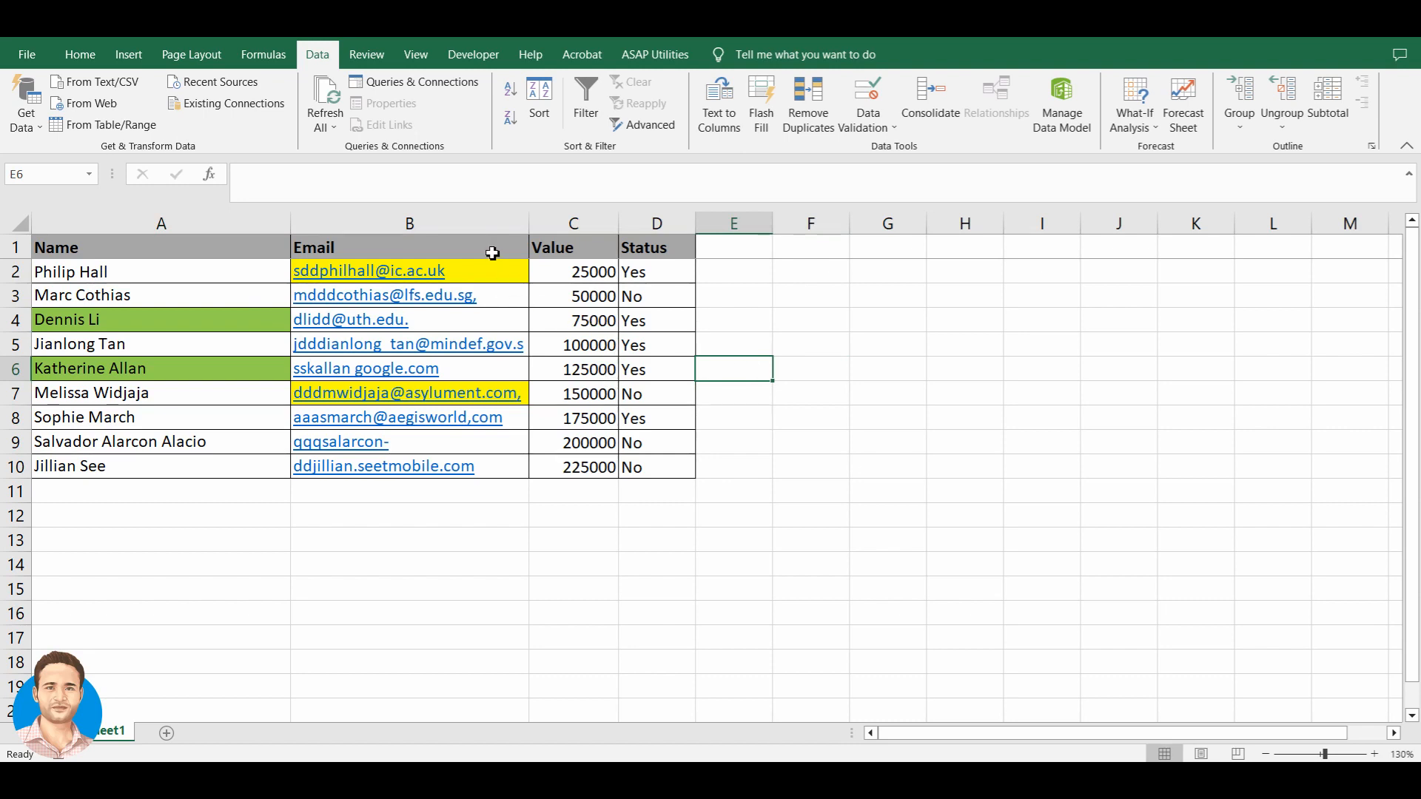
- Toggle AutoFilter on the Name/Email/Value/Status header row, then open the Name column's dropdown
click(492, 254)
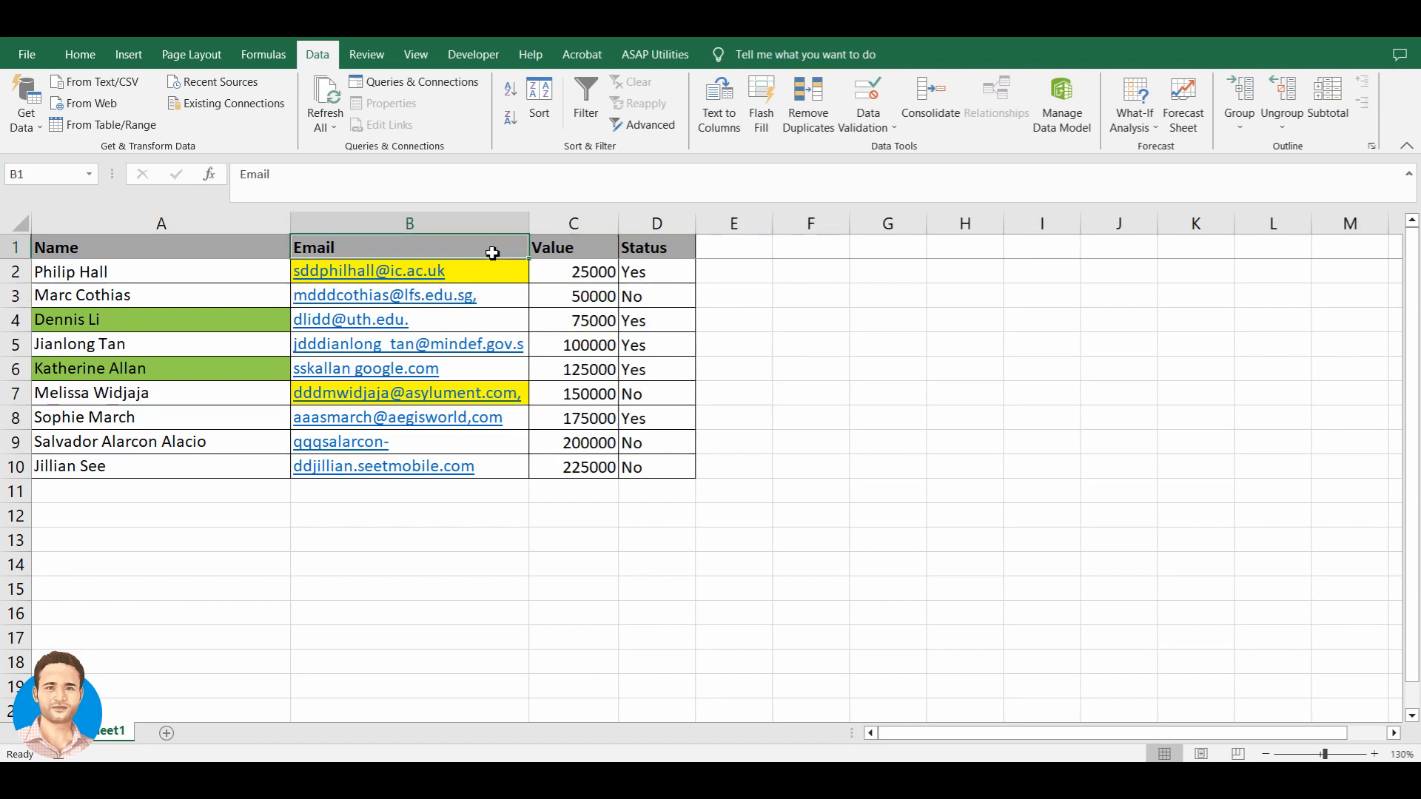
key(ctrl+shift+l)
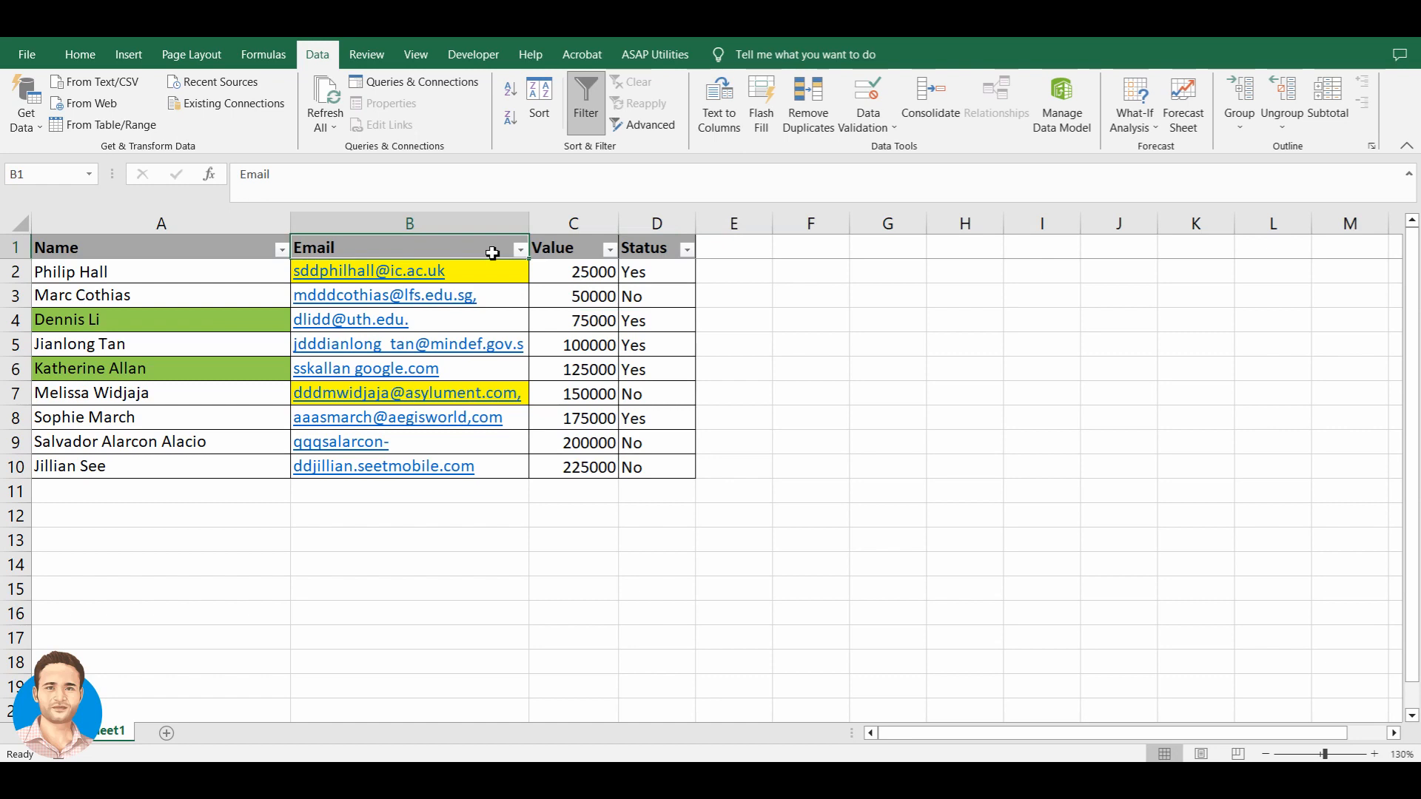
key(ctrl+shift+l)
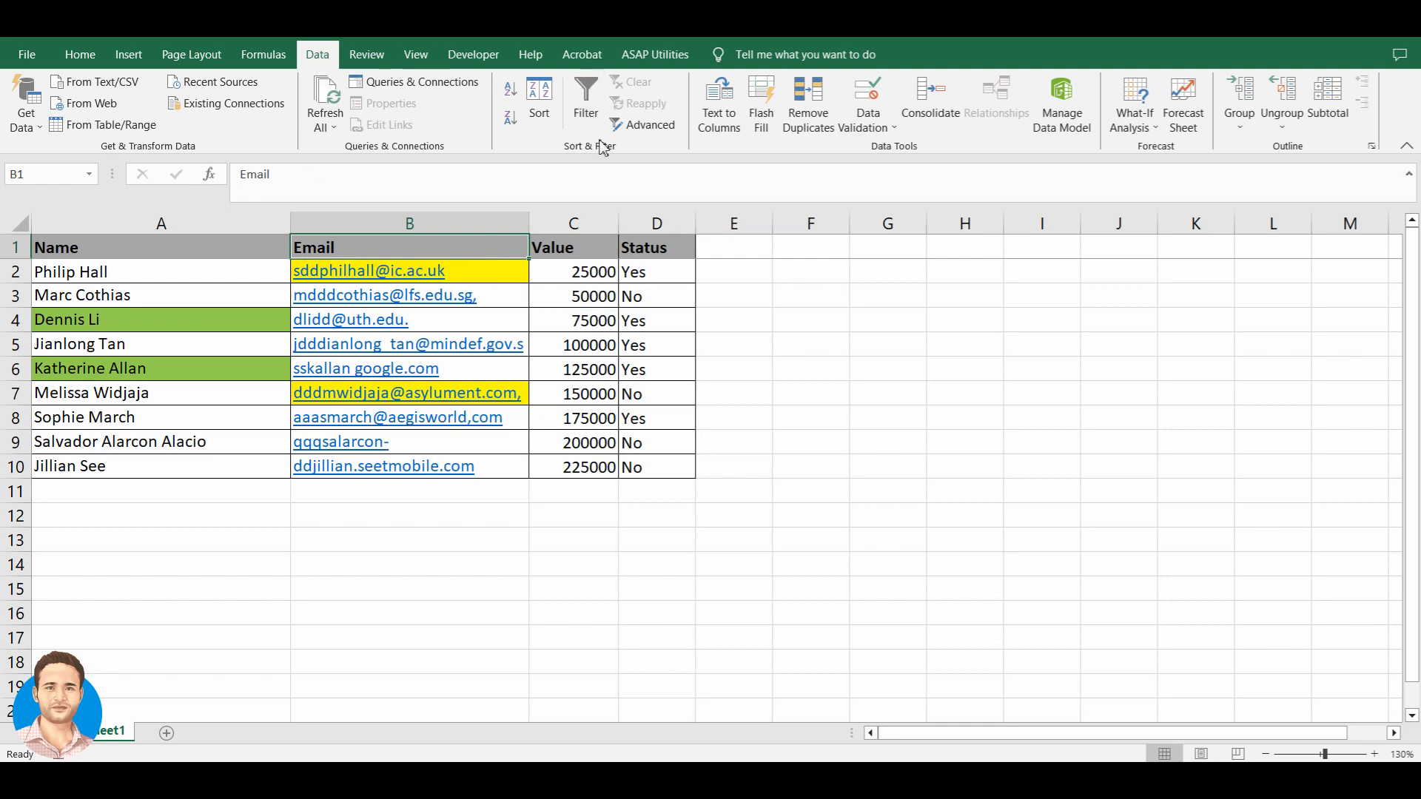
click(586, 110)
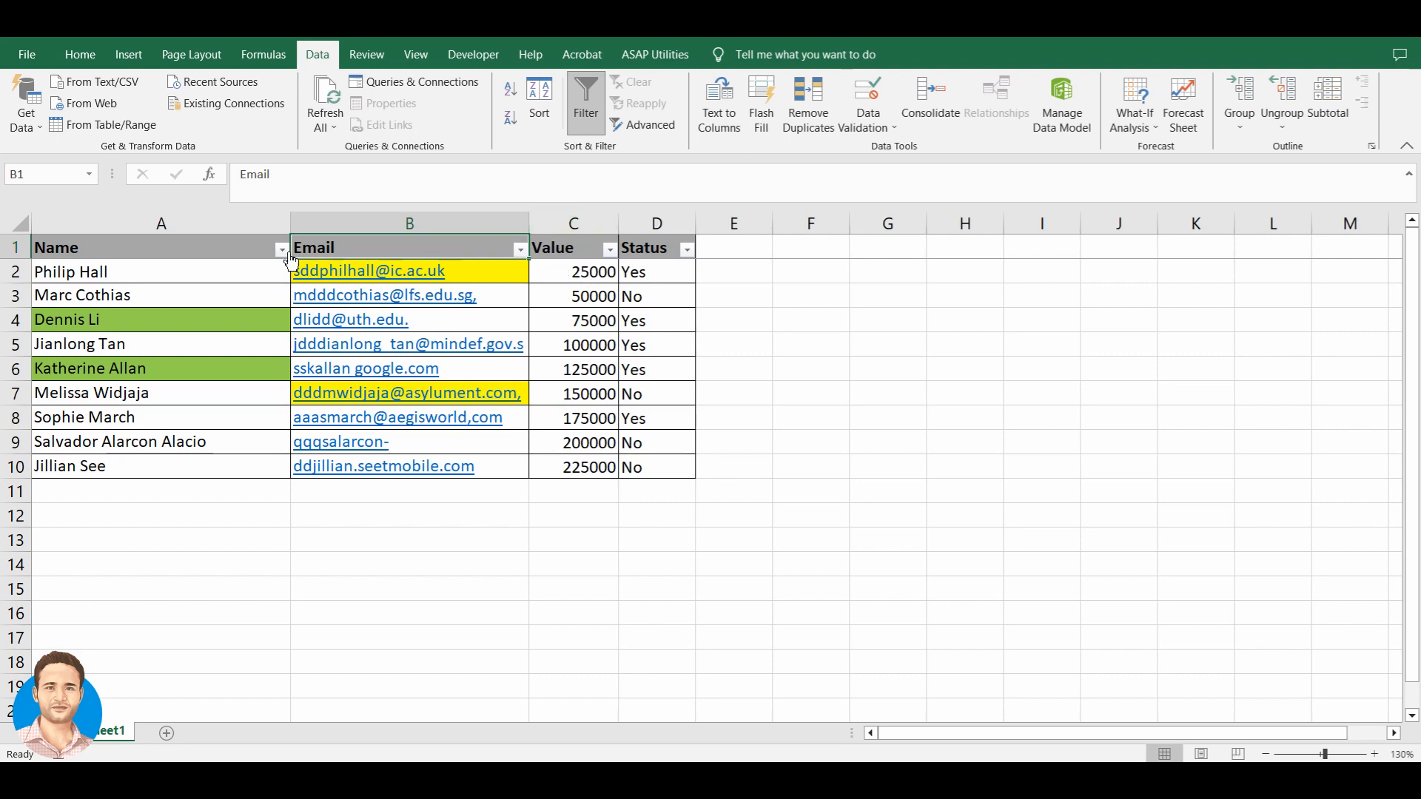
click(243, 257)
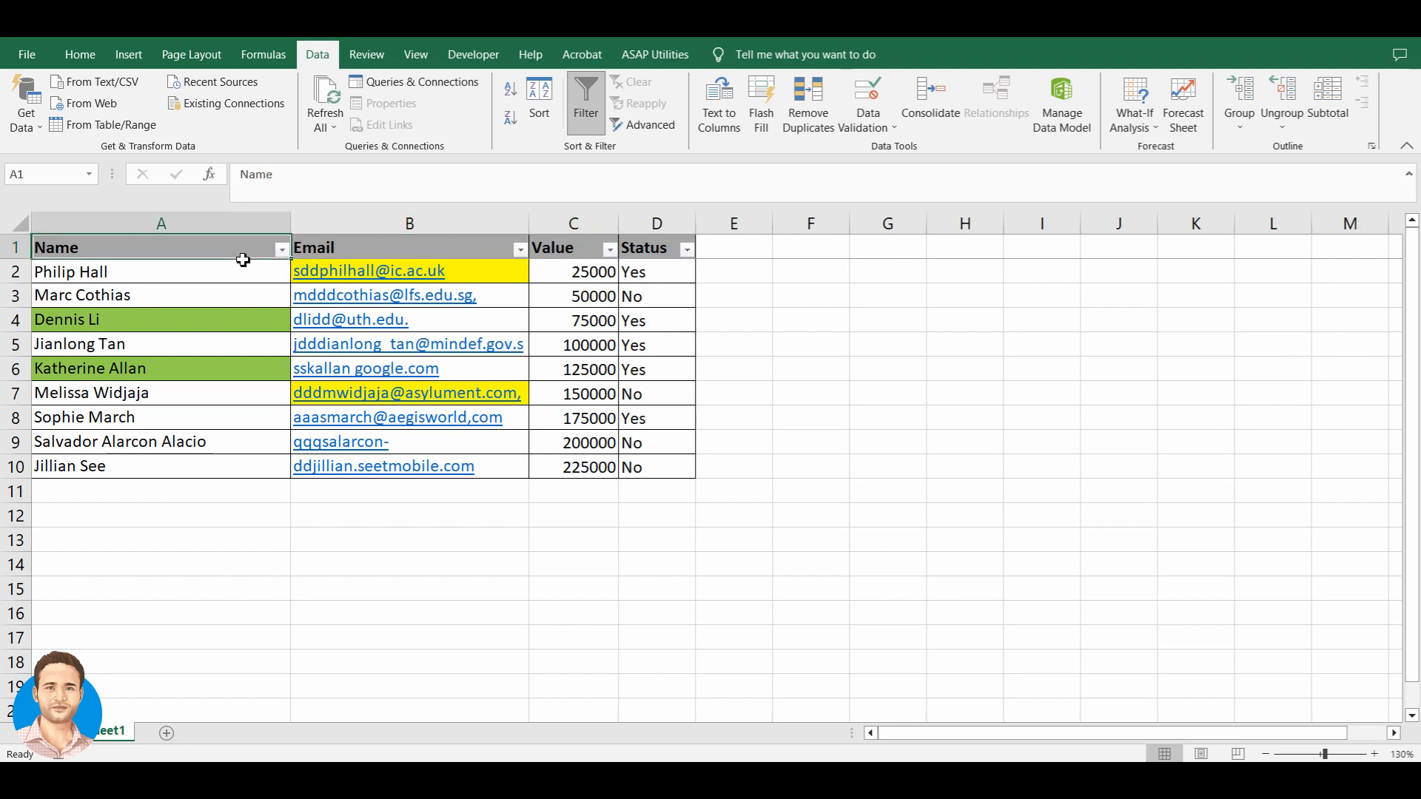
click(282, 250)
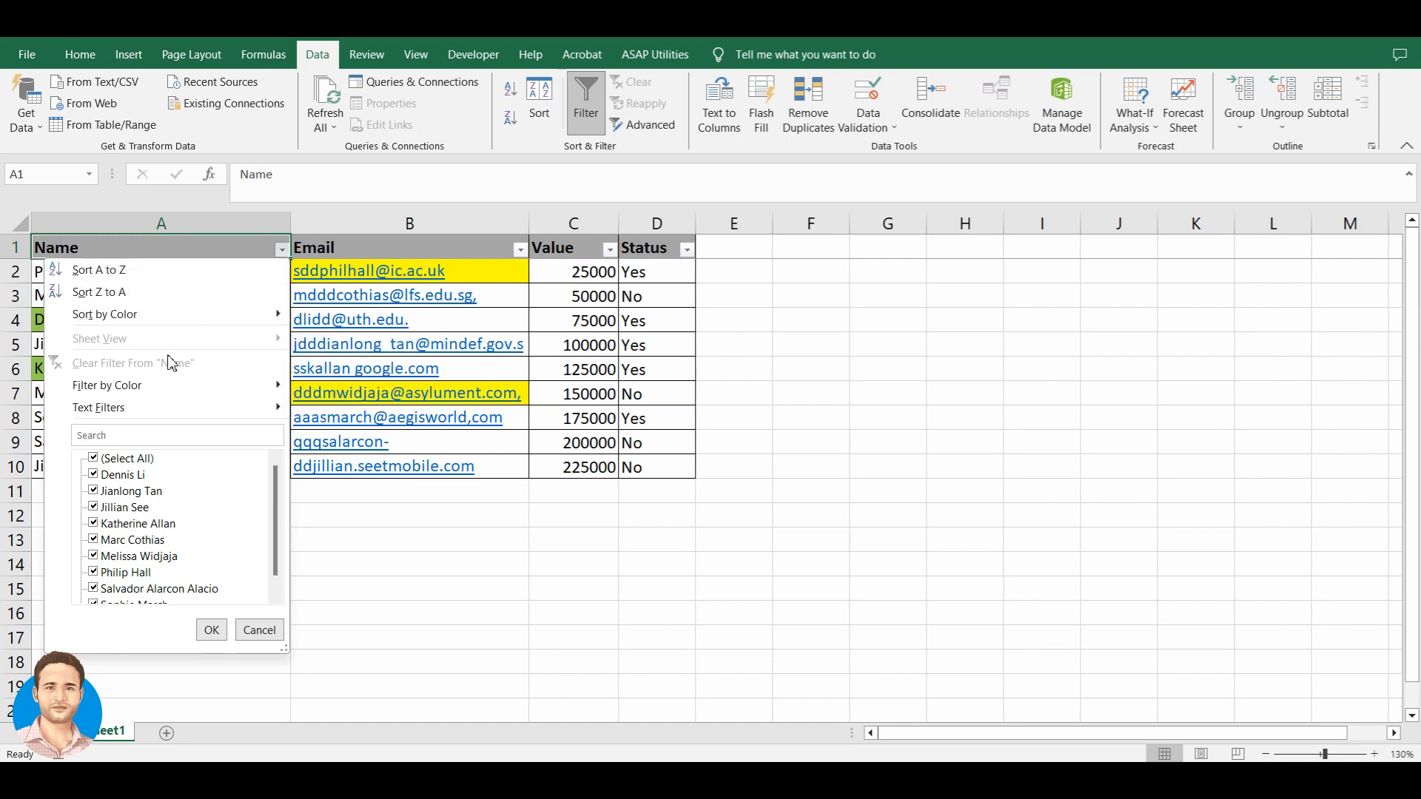
- Filter Name by green fill color, then reopen the Name dropdown's options
mouse_move(145, 402)
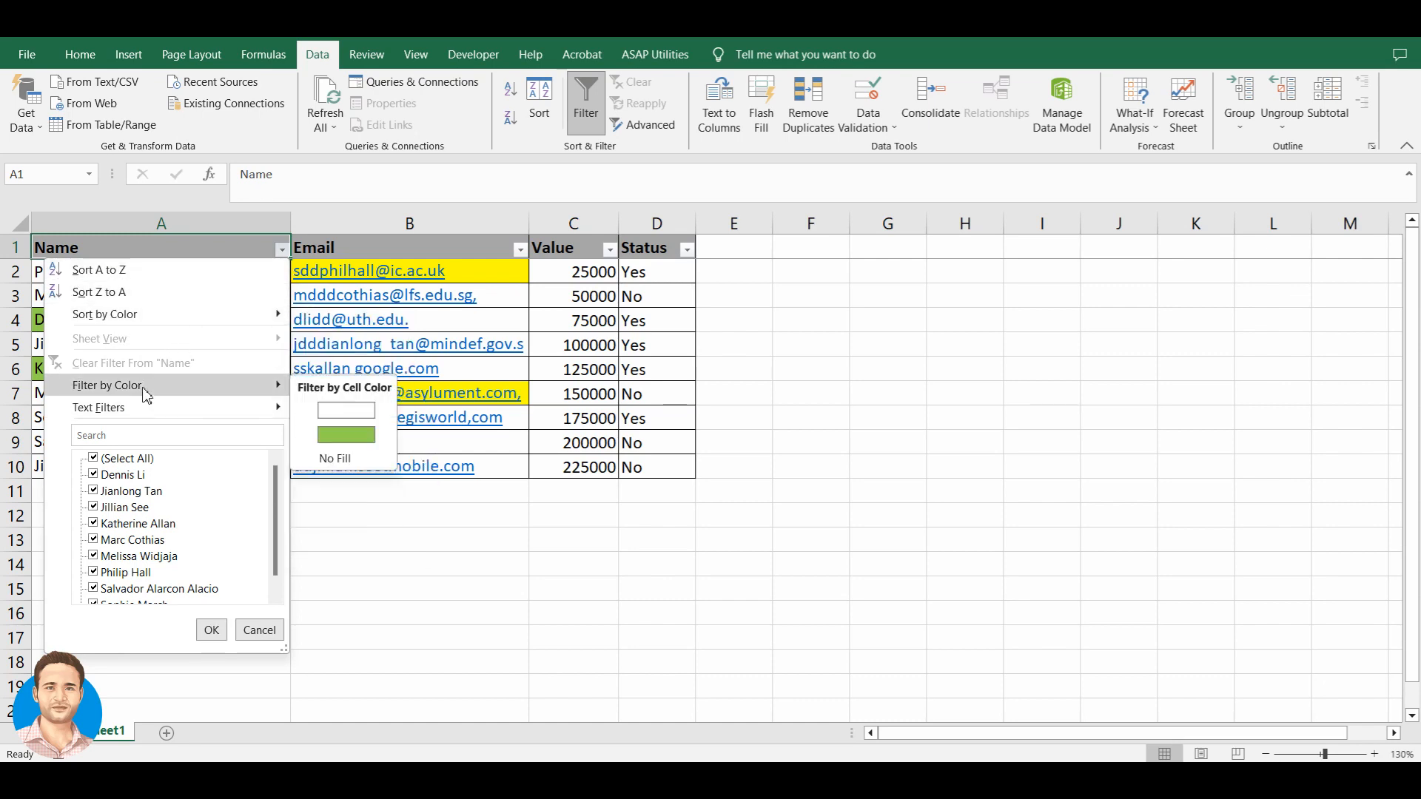
click(342, 437)
drag(212, 273, 216, 298)
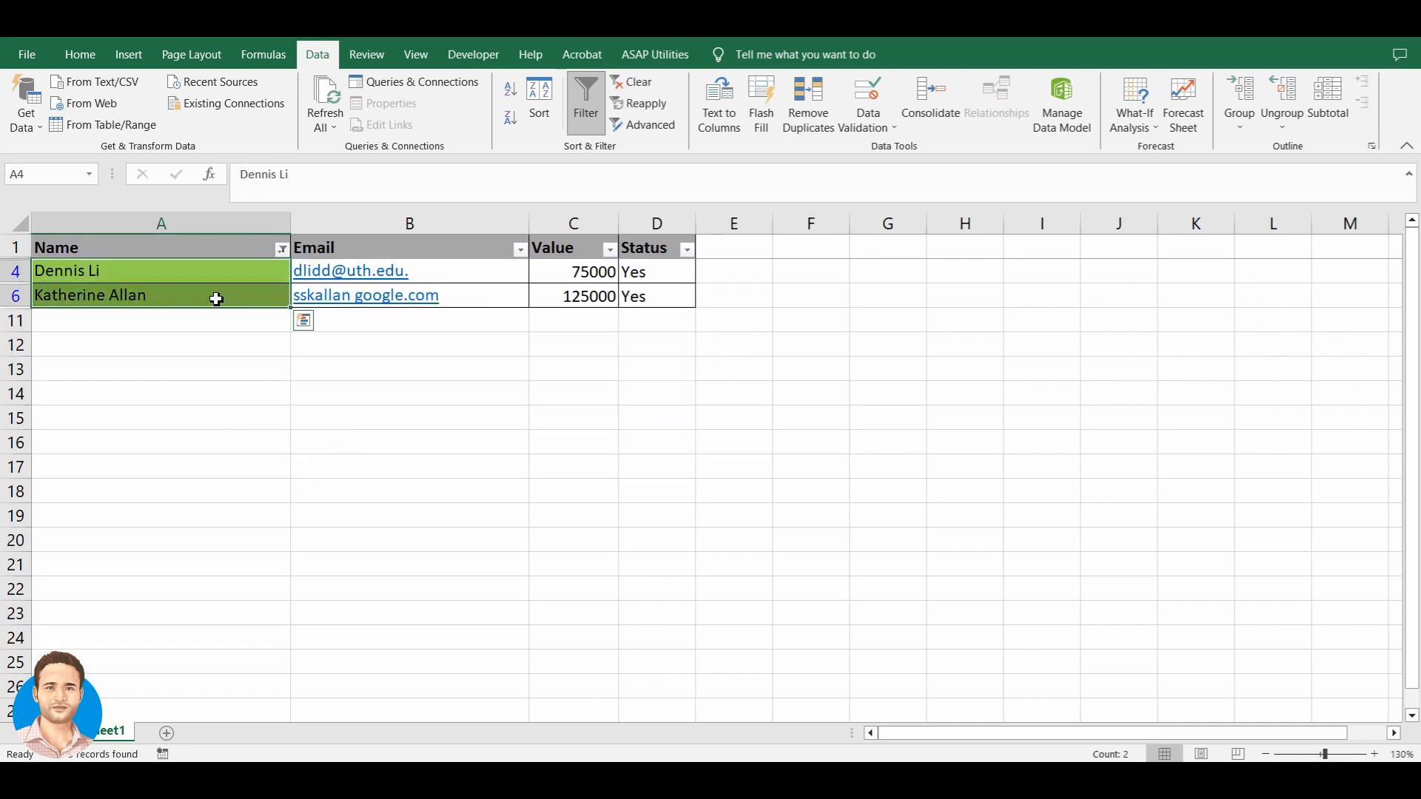
click(282, 250)
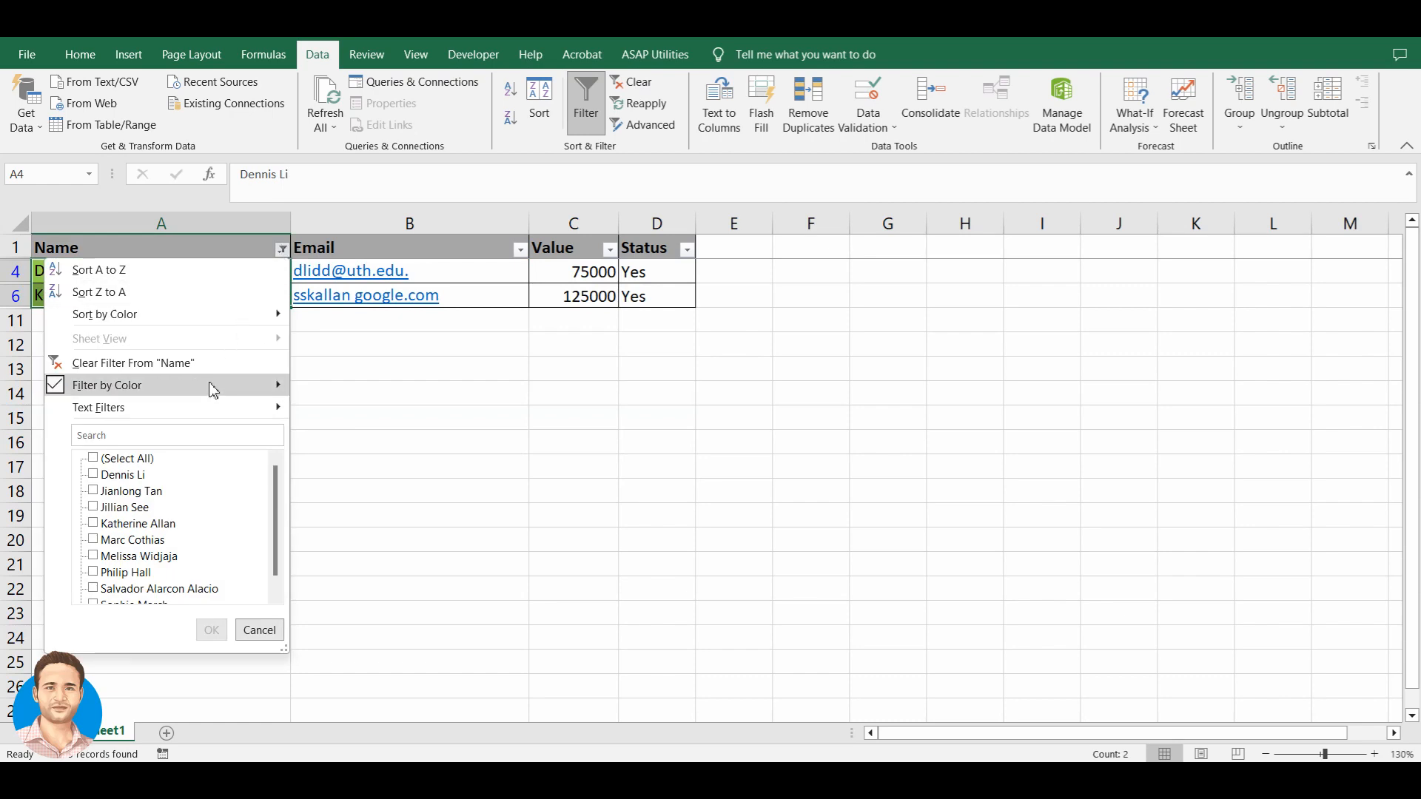
mouse_move(184, 411)
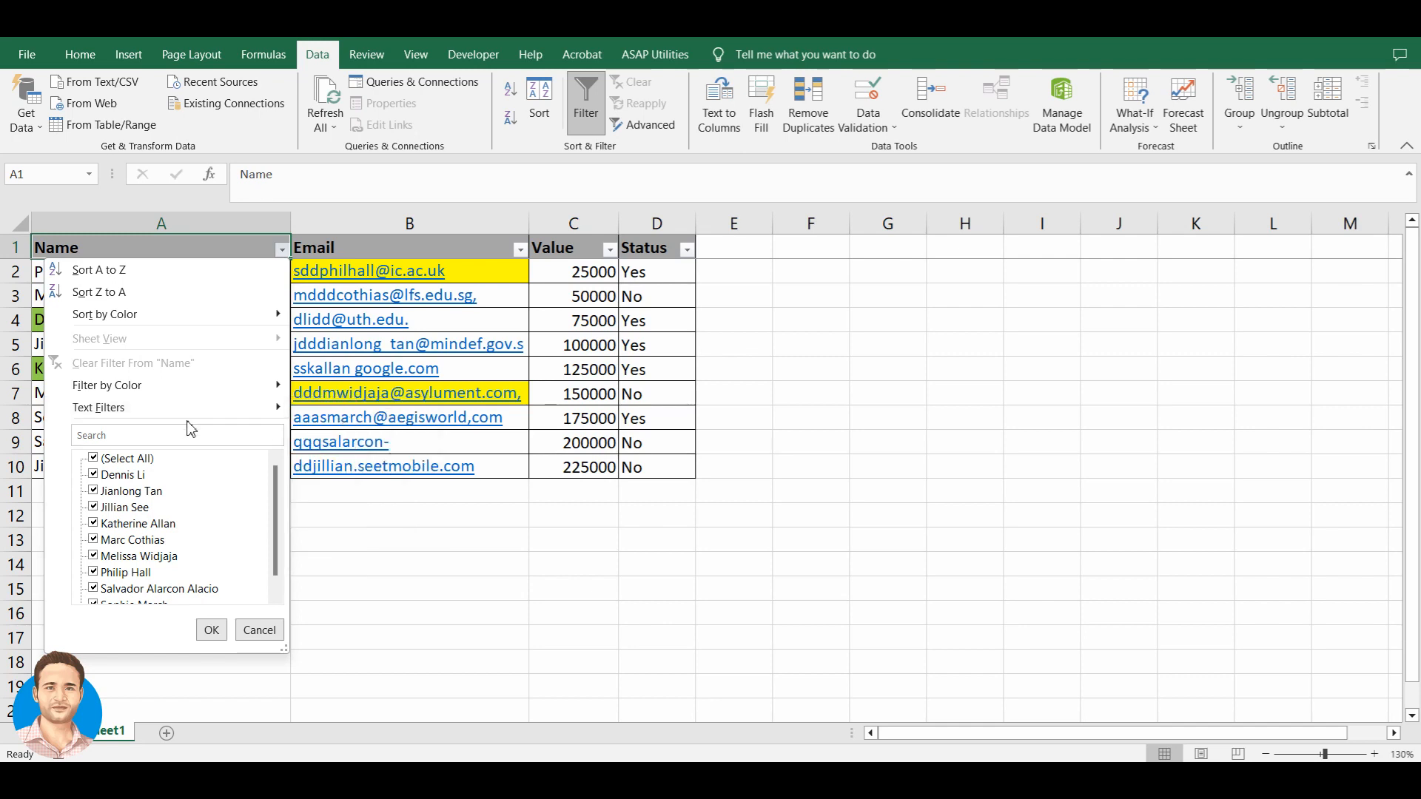
mouse_move(252, 411)
click(329, 411)
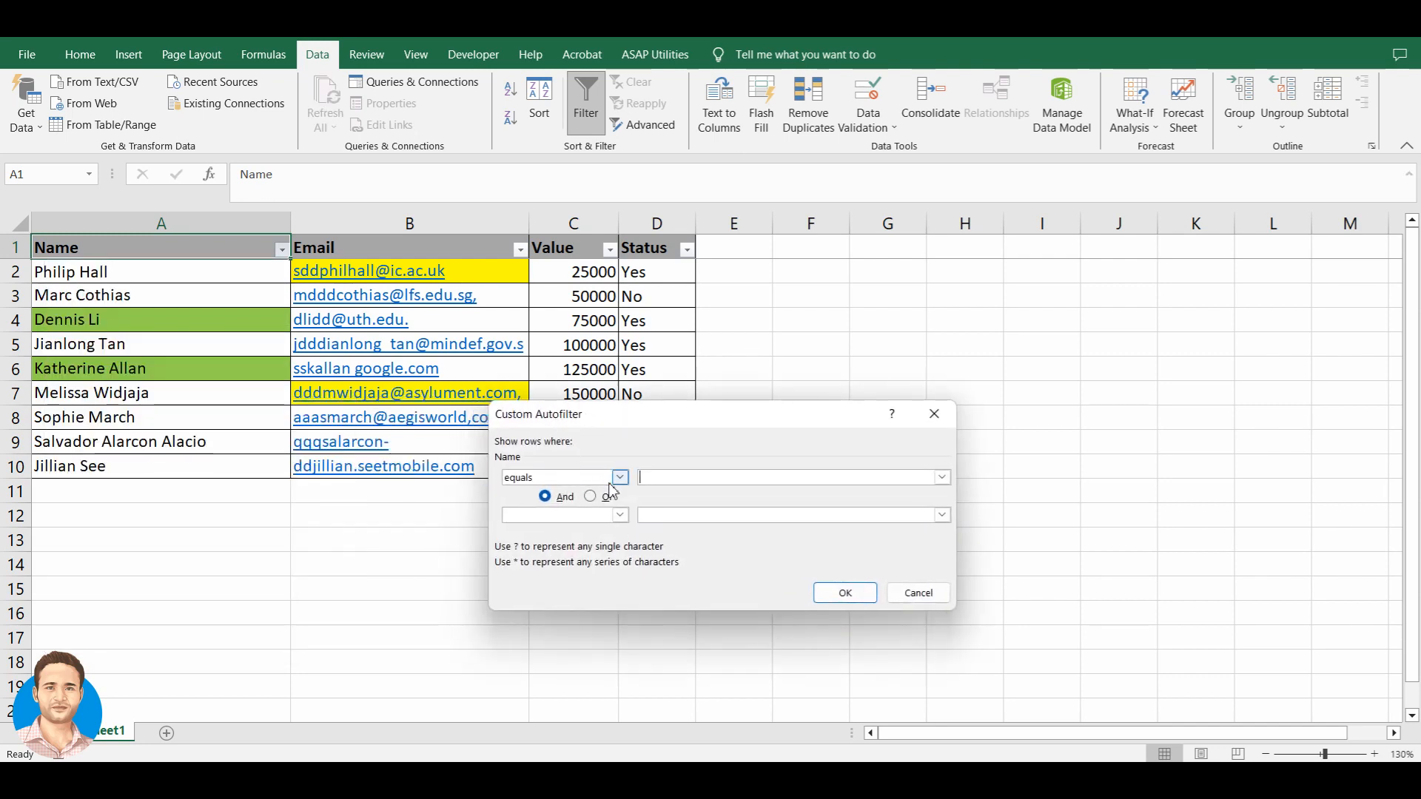
click(621, 477)
mouse_move(646, 518)
mouse_down()
mouse_move(645, 575)
mouse_move(646, 499)
mouse_up()
click(621, 477)
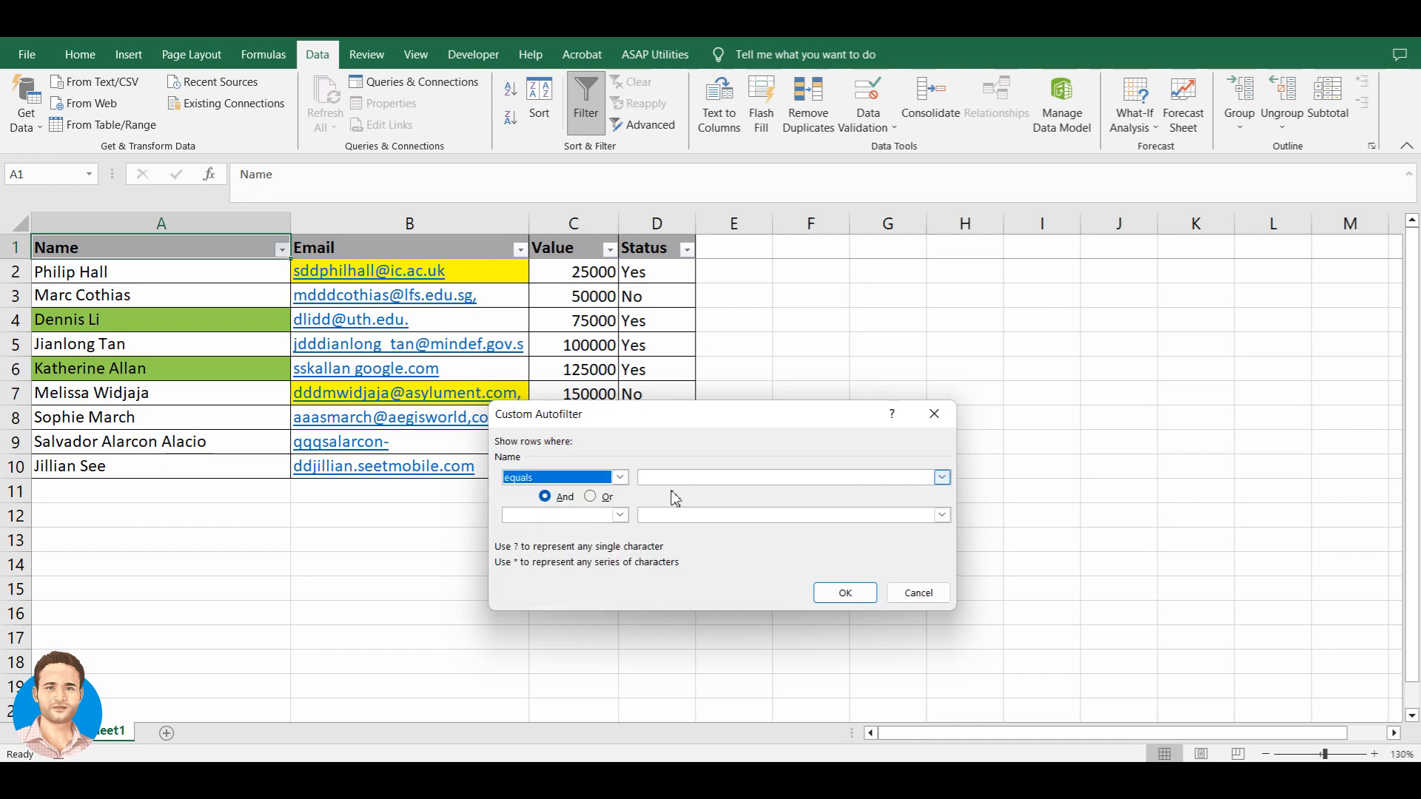
click(918, 593)
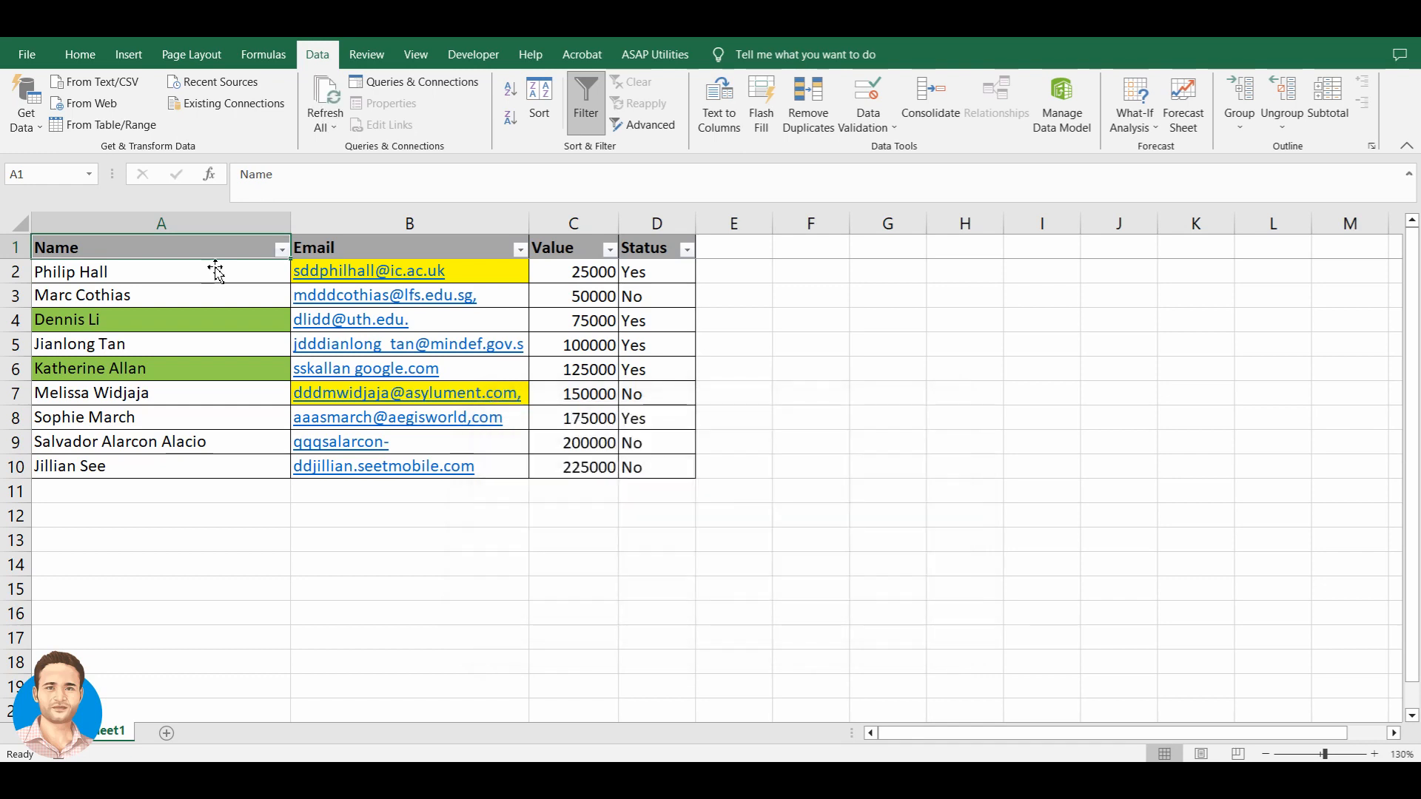
click(281, 250)
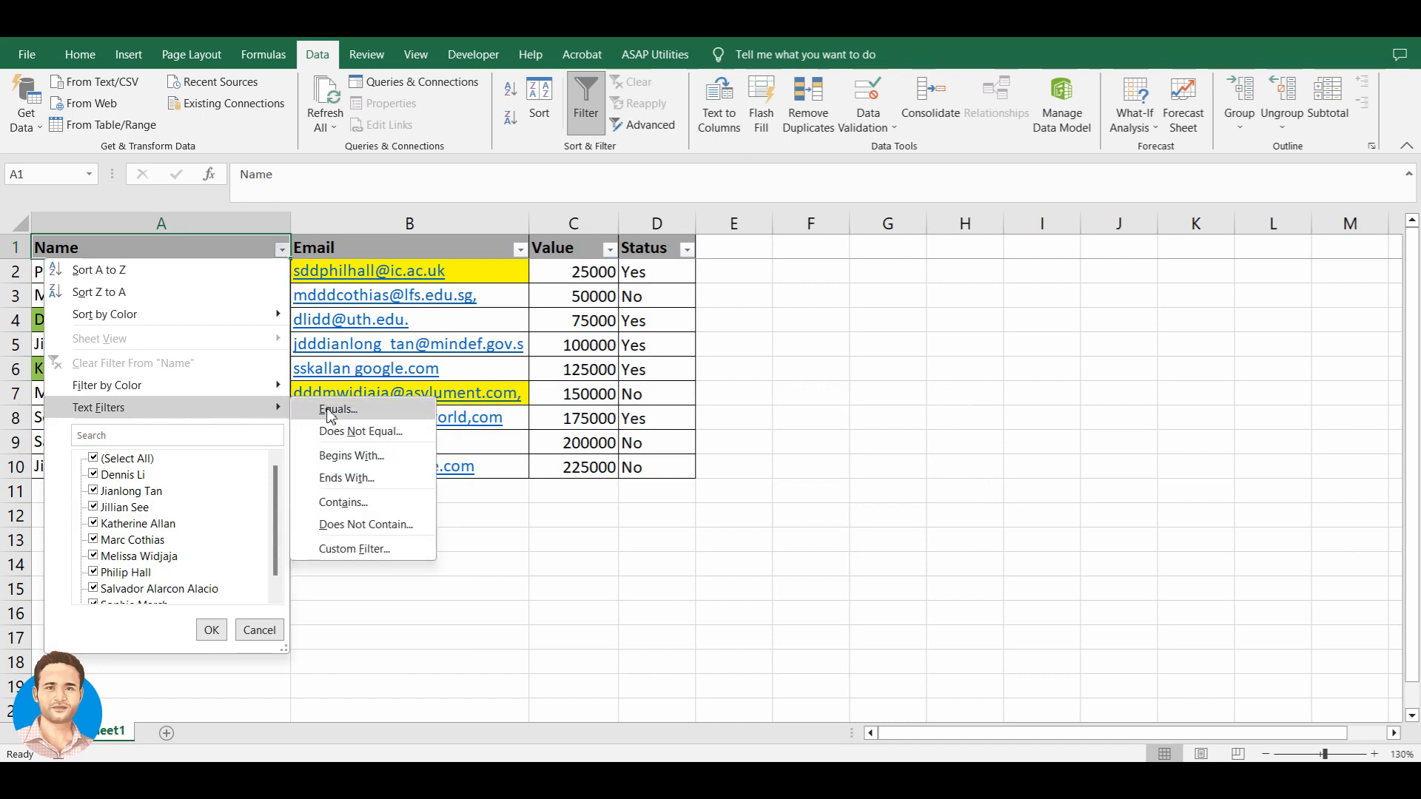
click(355, 549)
drag(641, 419, 641, 417)
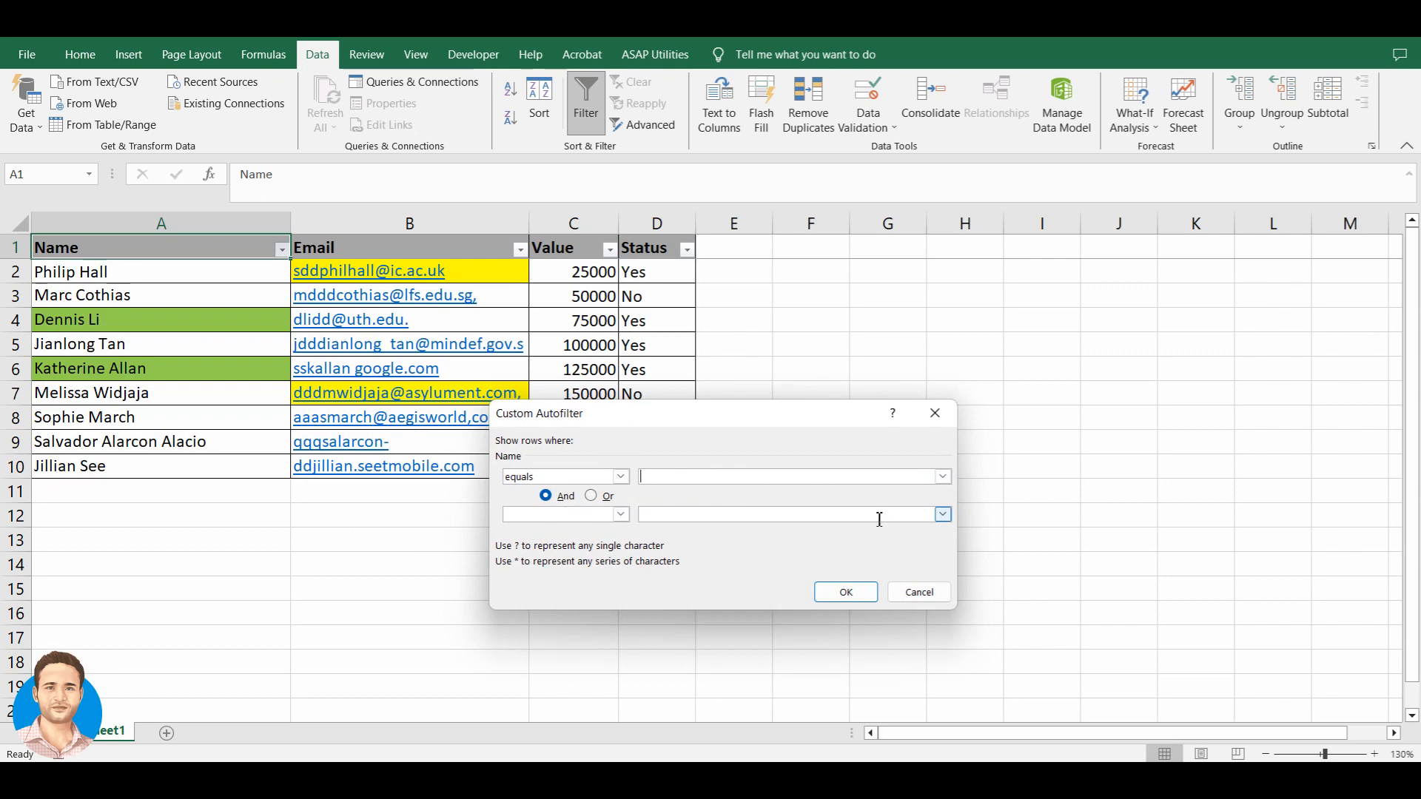
click(920, 592)
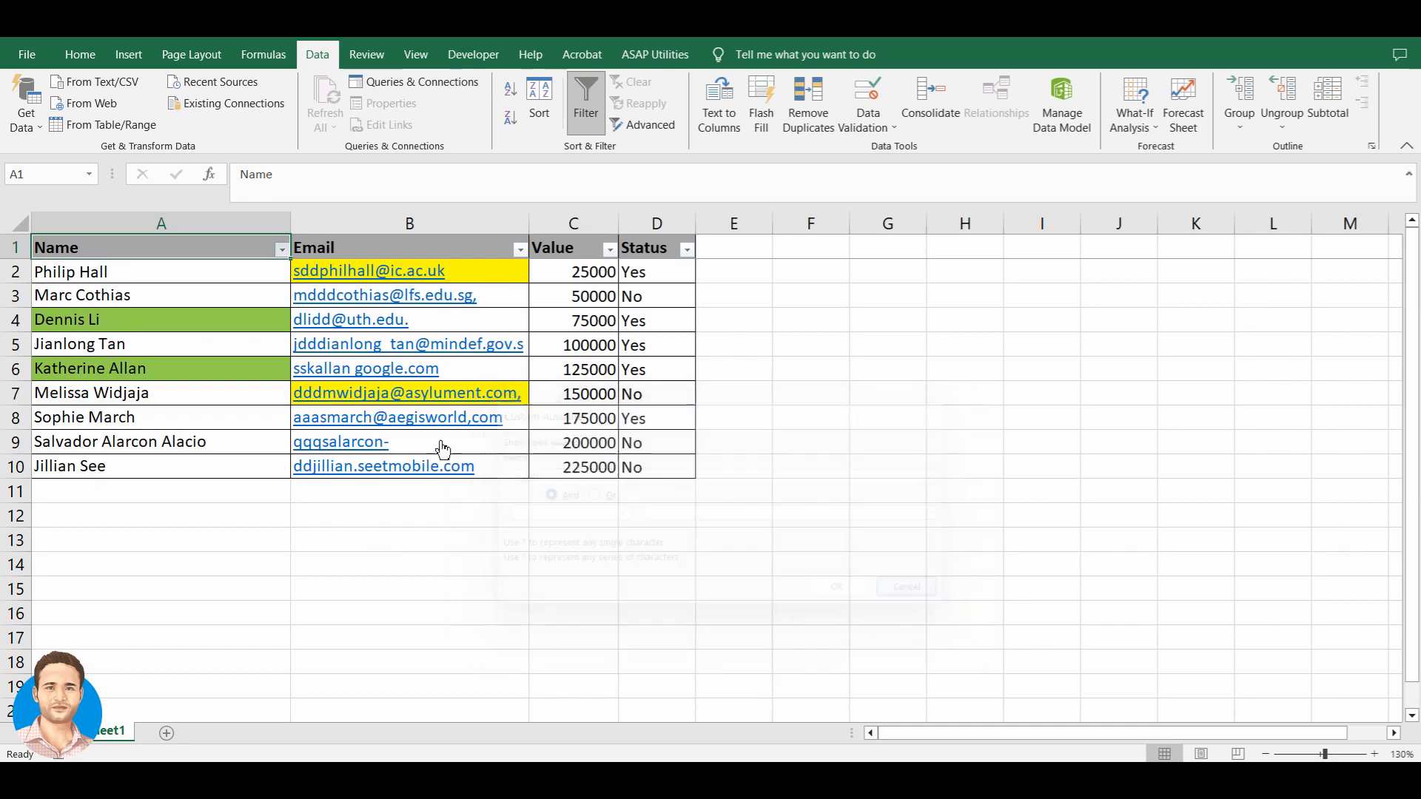
click(207, 330)
click(282, 250)
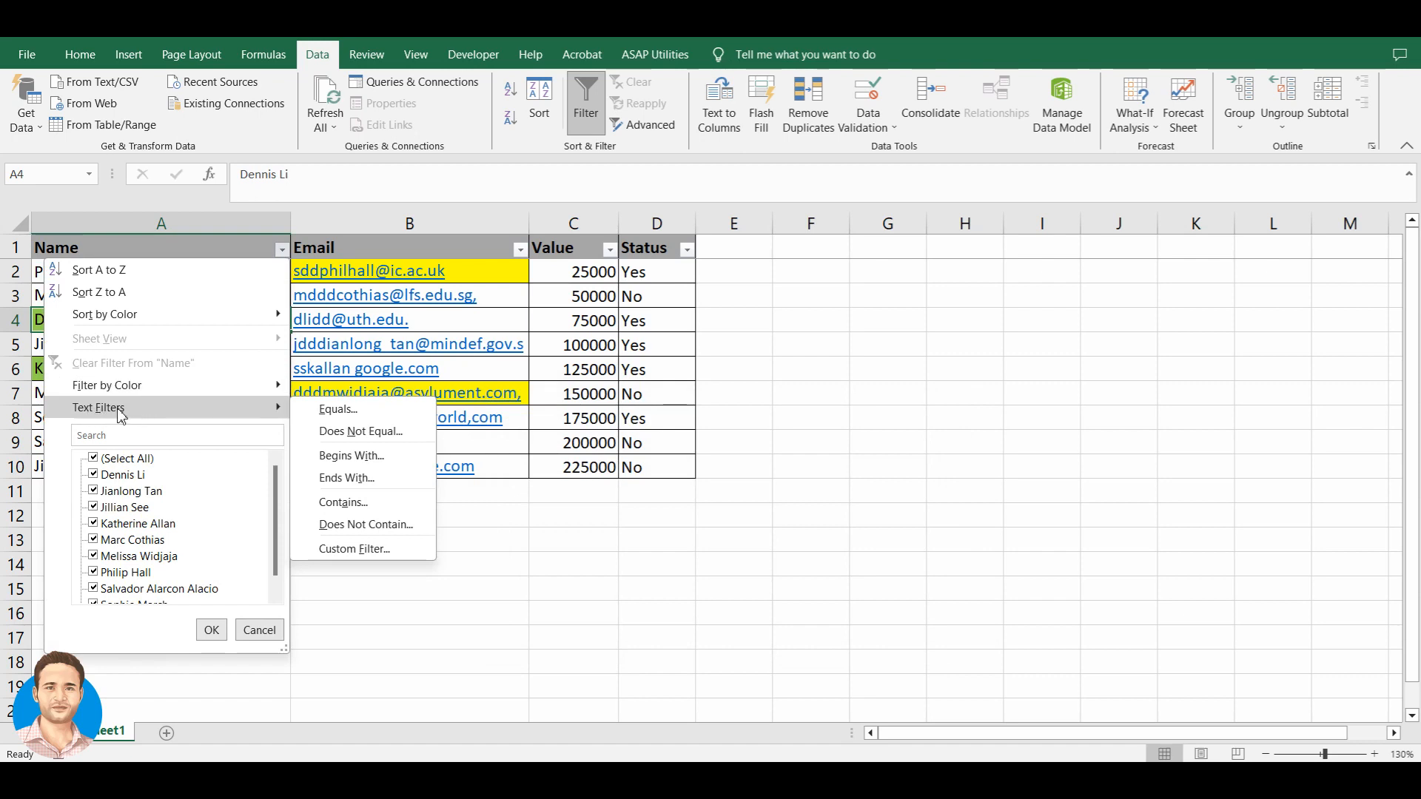
click(42, 303)
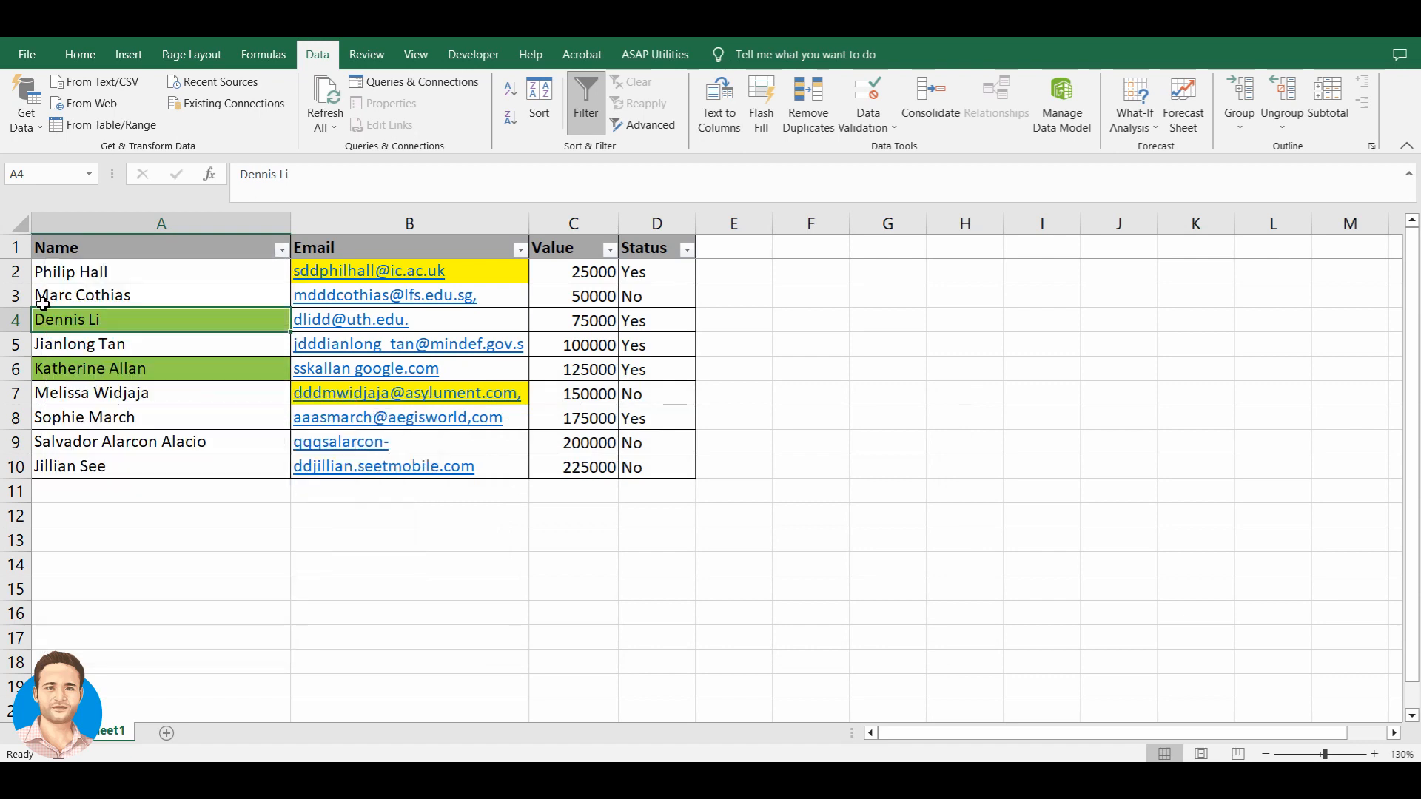
click(138, 225)
click(124, 256)
click(124, 274)
key(ctrl+shift+Down)
click(270, 273)
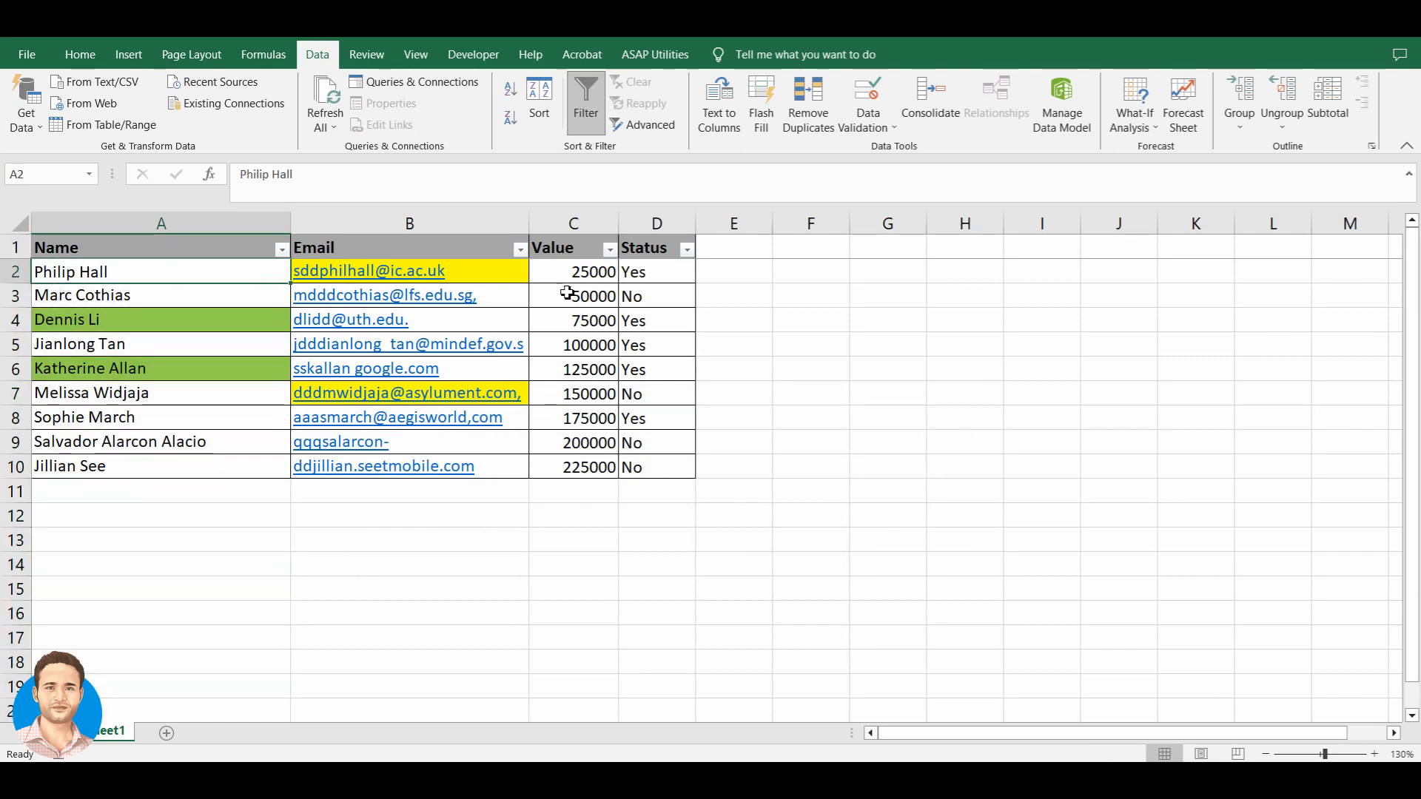
click(596, 271)
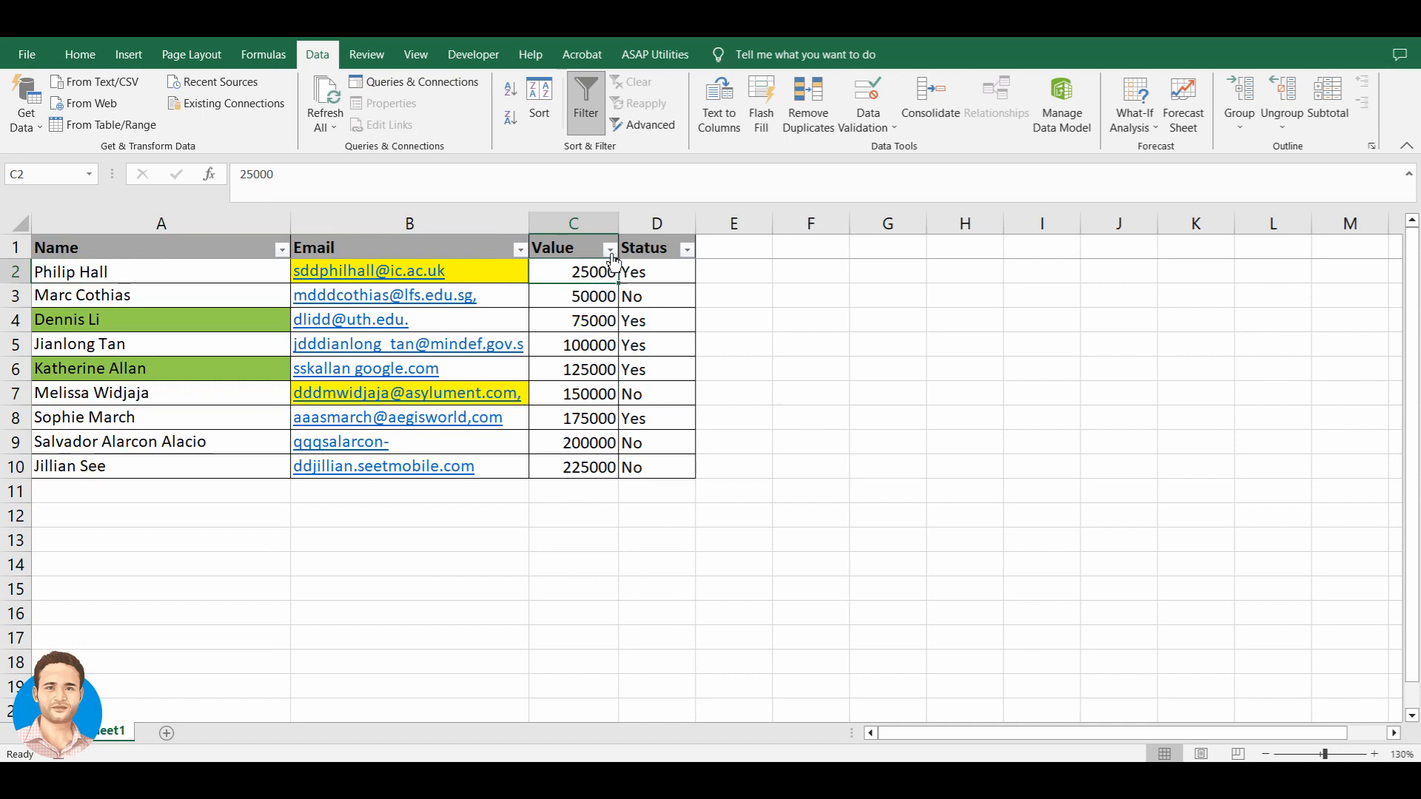
click(609, 250)
mouse_move(481, 415)
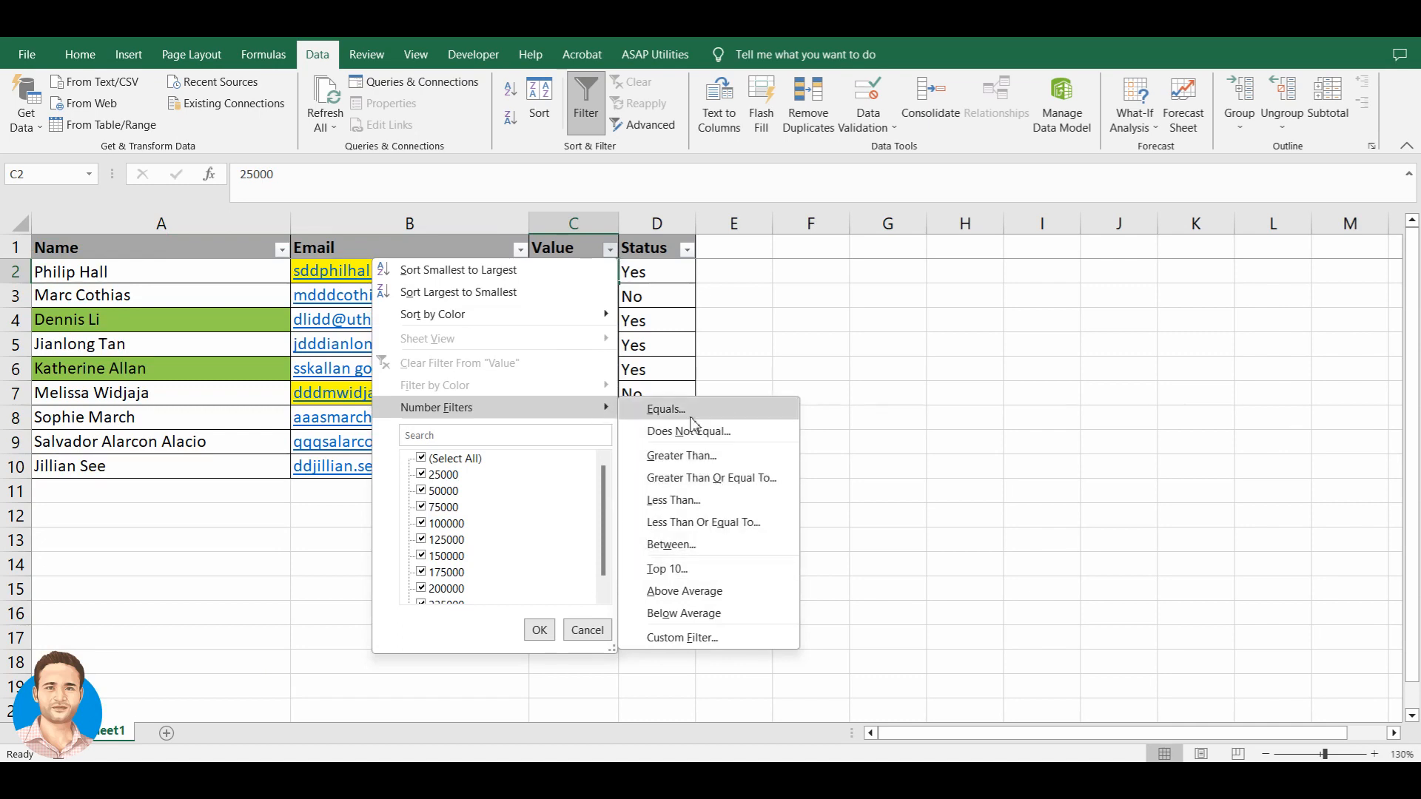
click(200, 337)
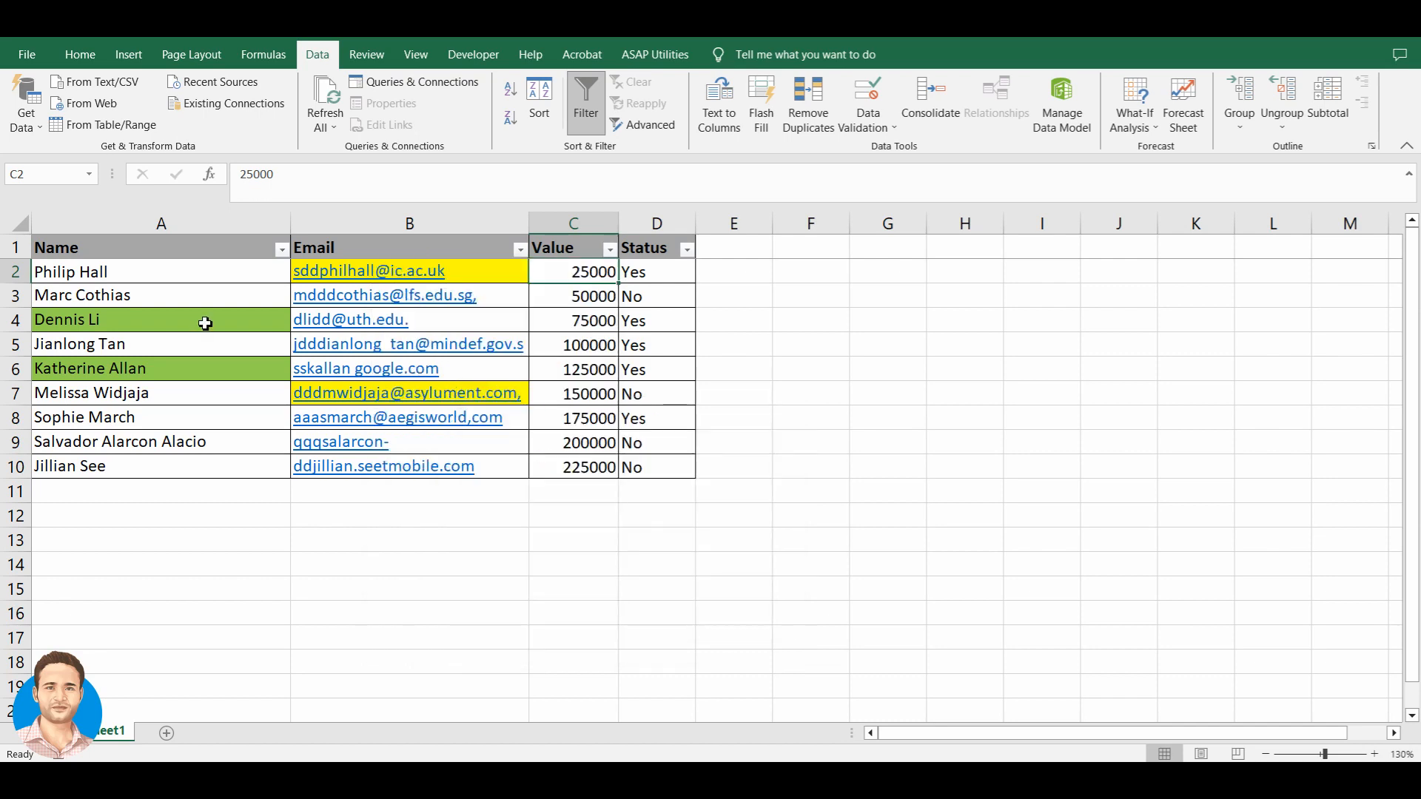
click(225, 280)
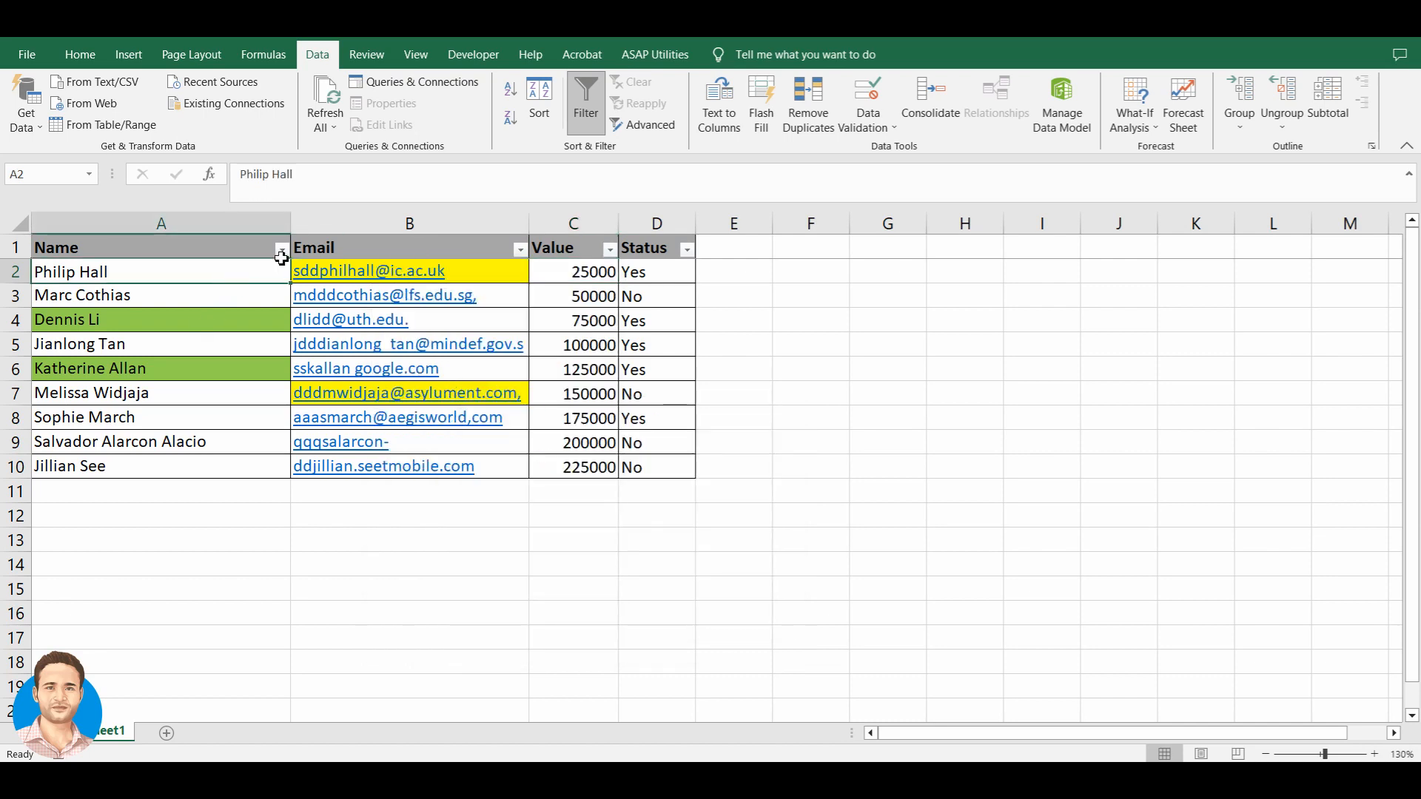
click(281, 249)
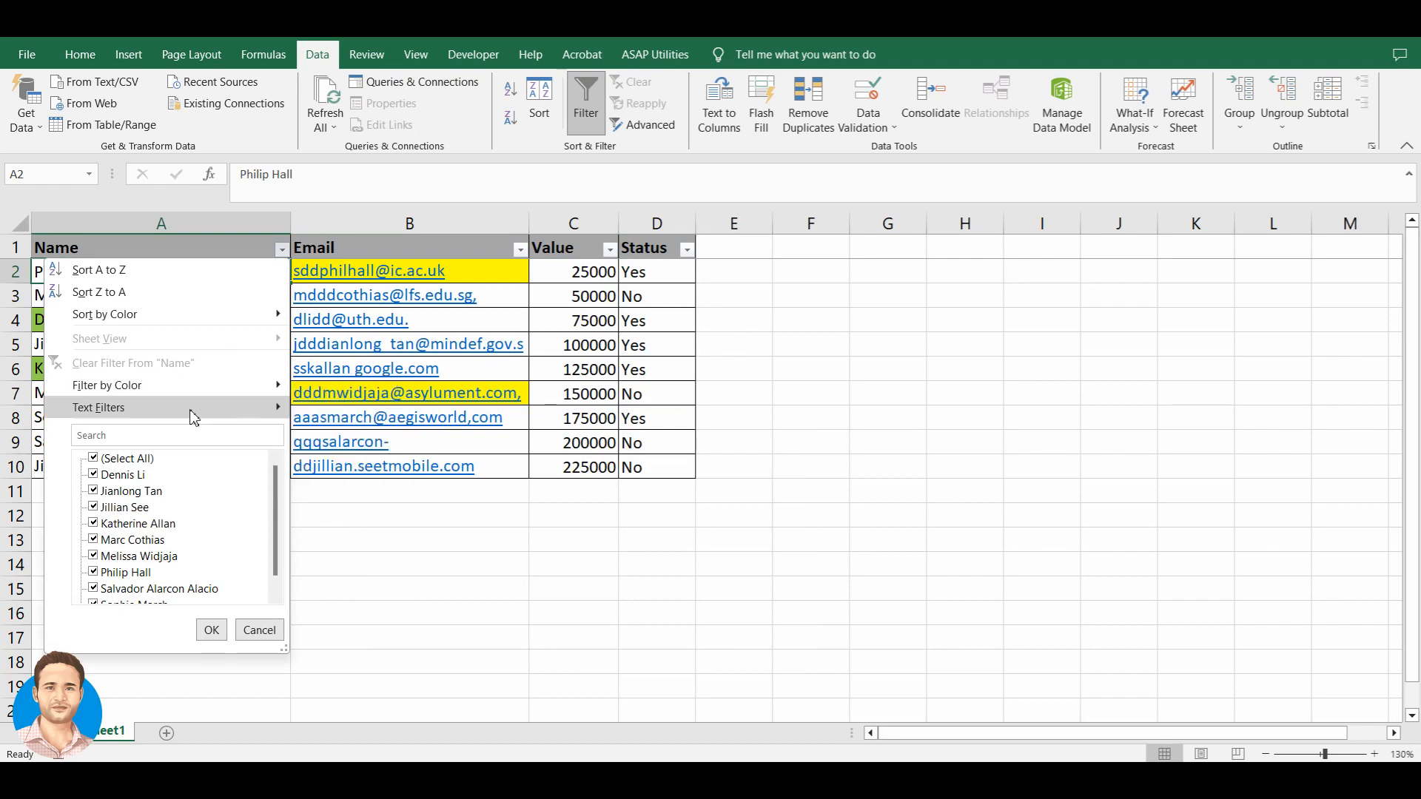
- Narrow the Name filter to only the row 6 person's record
click(117, 459)
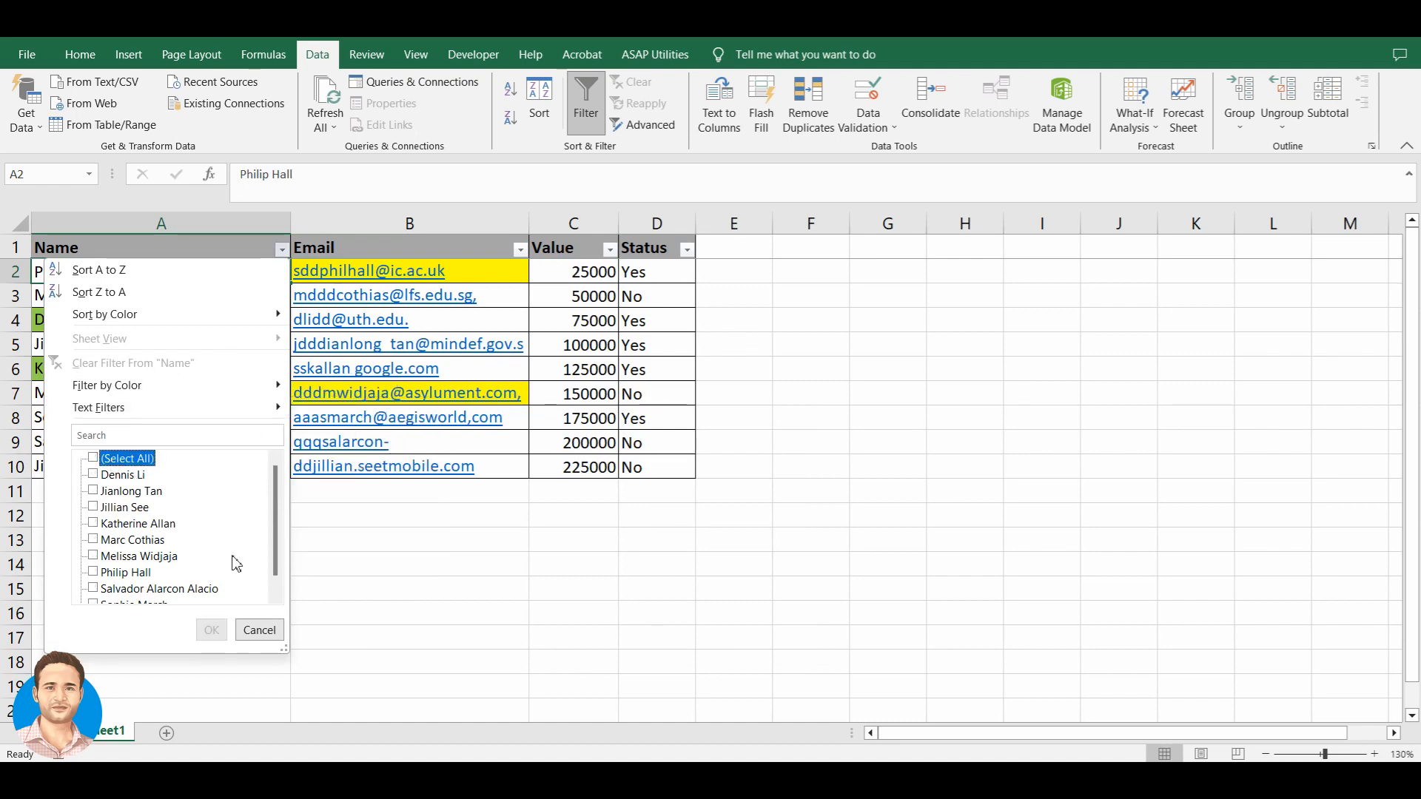
drag(289, 655, 520, 703)
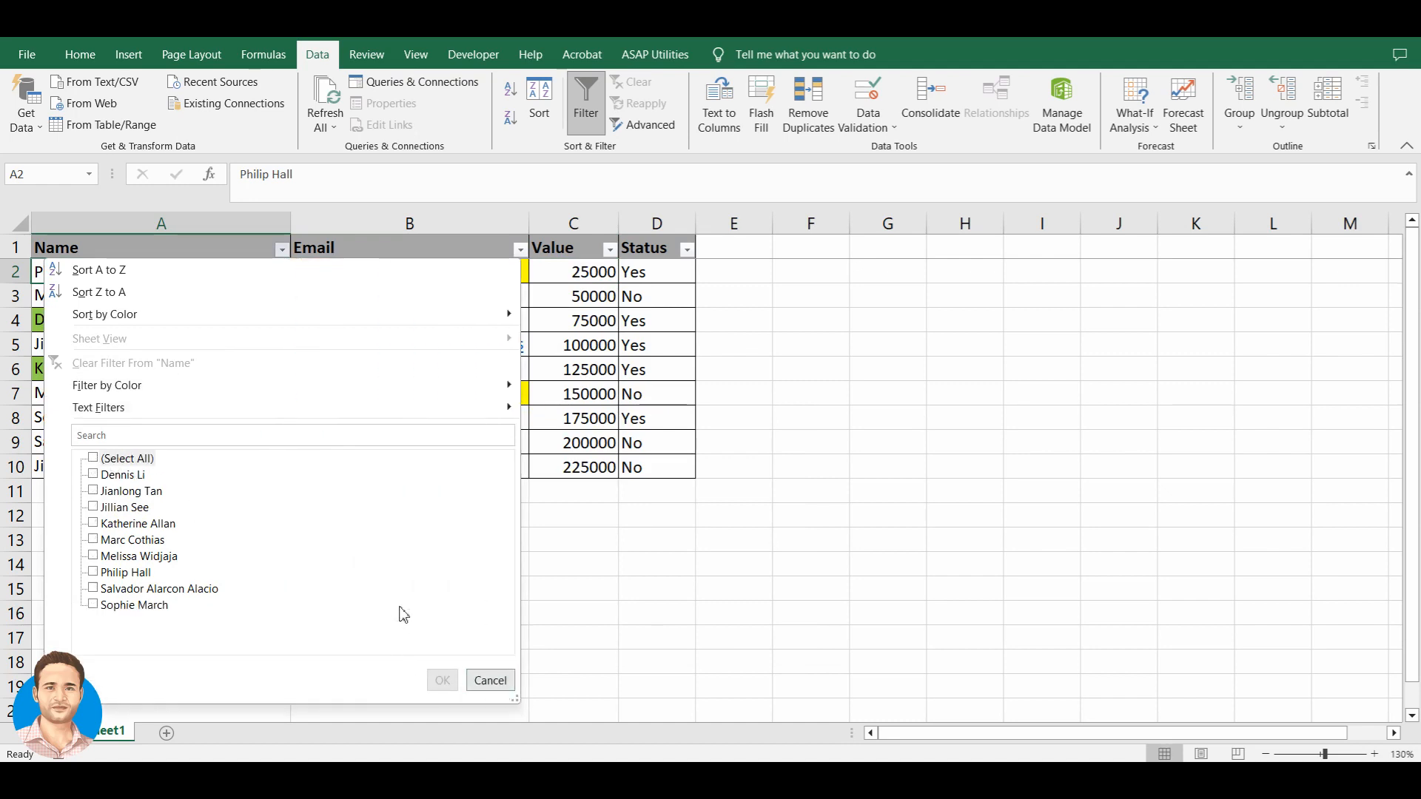
click(117, 527)
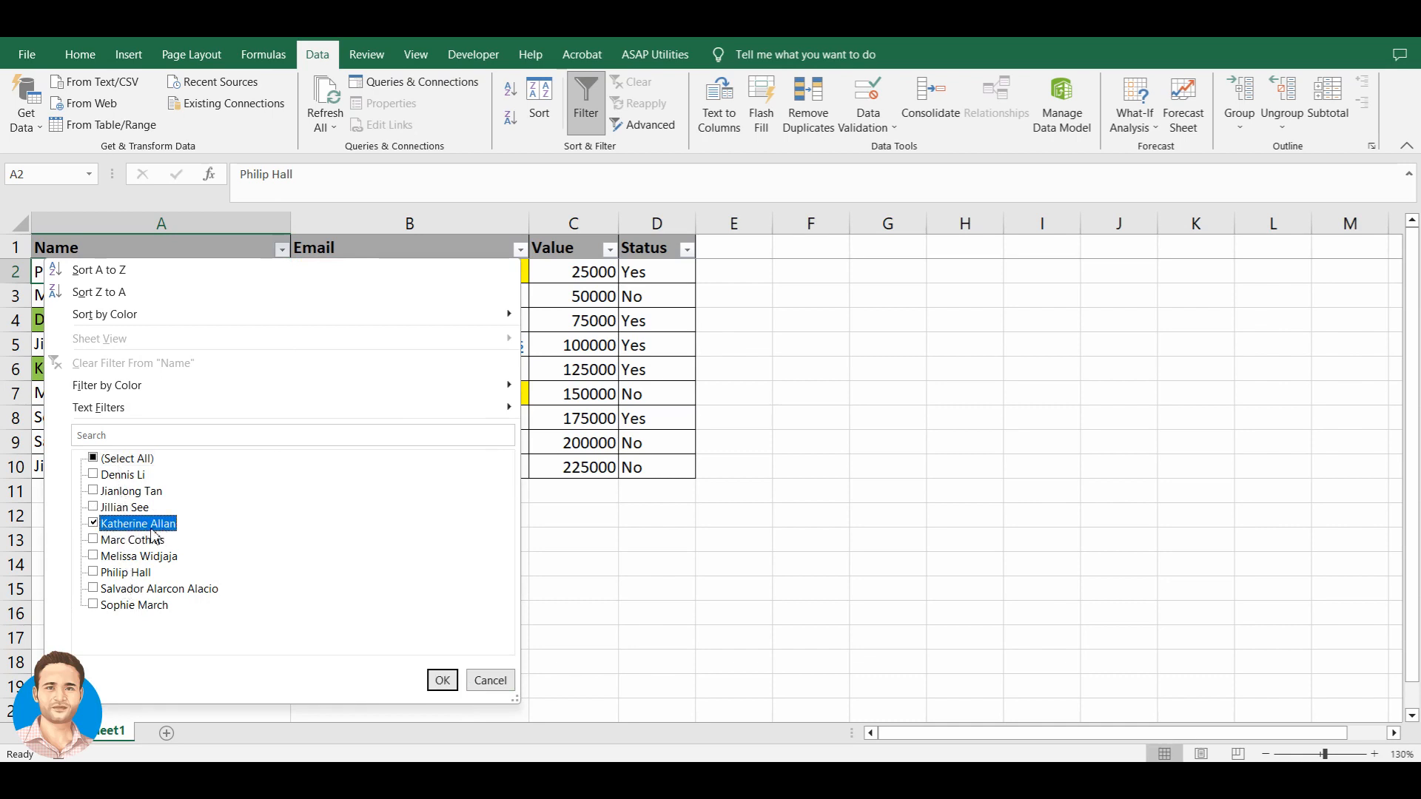
click(441, 680)
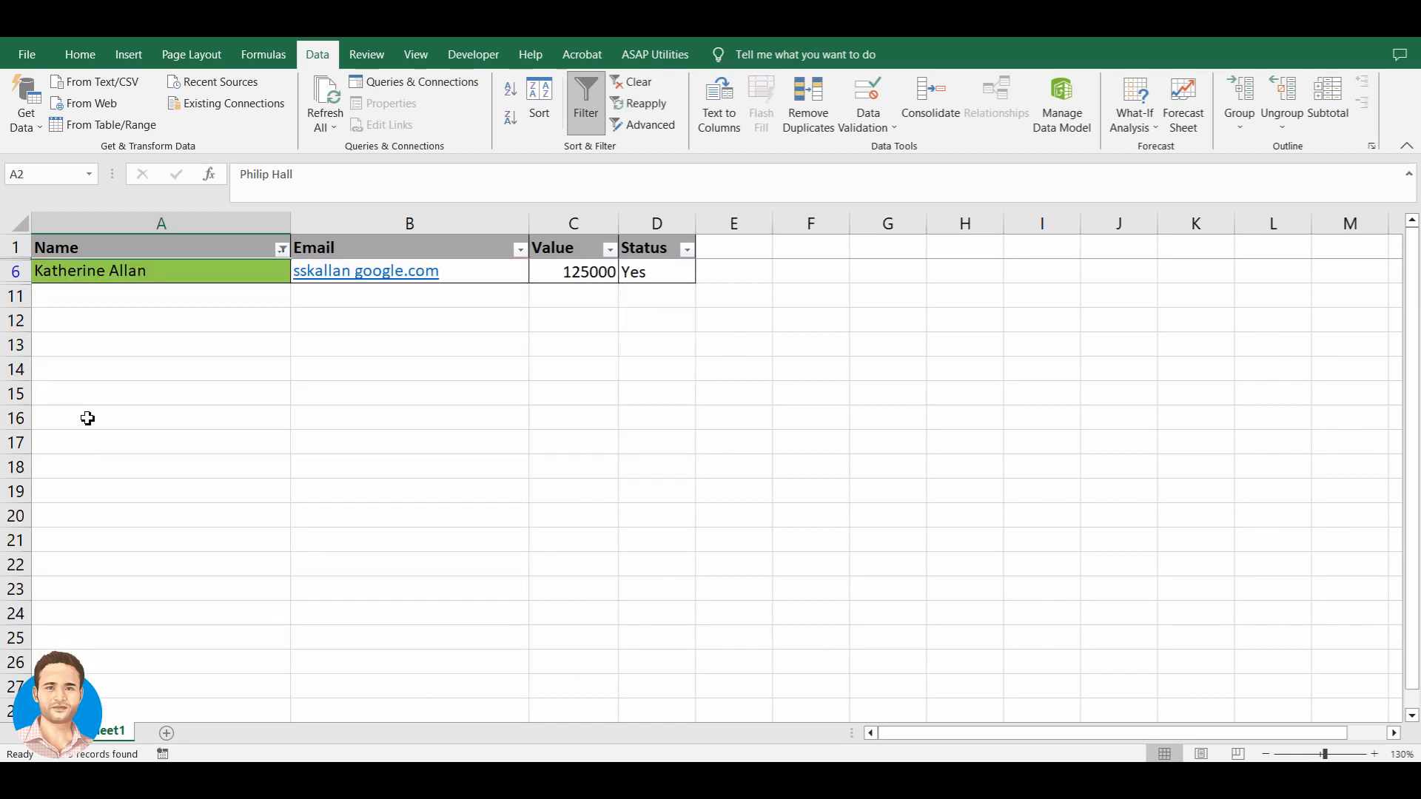
click(201, 281)
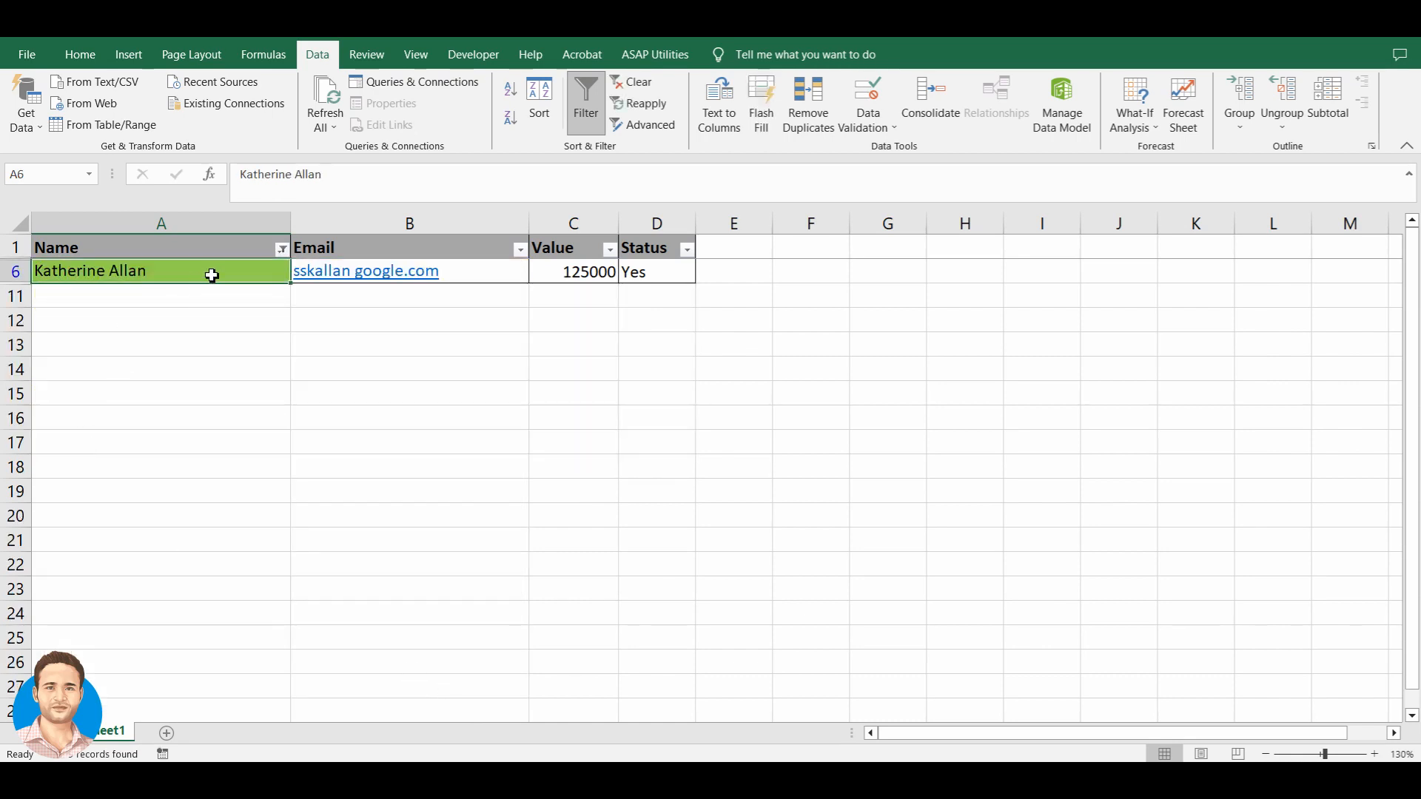
- Change the Name filter to show only the row 10 record (225000, No)
click(282, 249)
click(103, 461)
click(103, 460)
drag(295, 657, 447, 733)
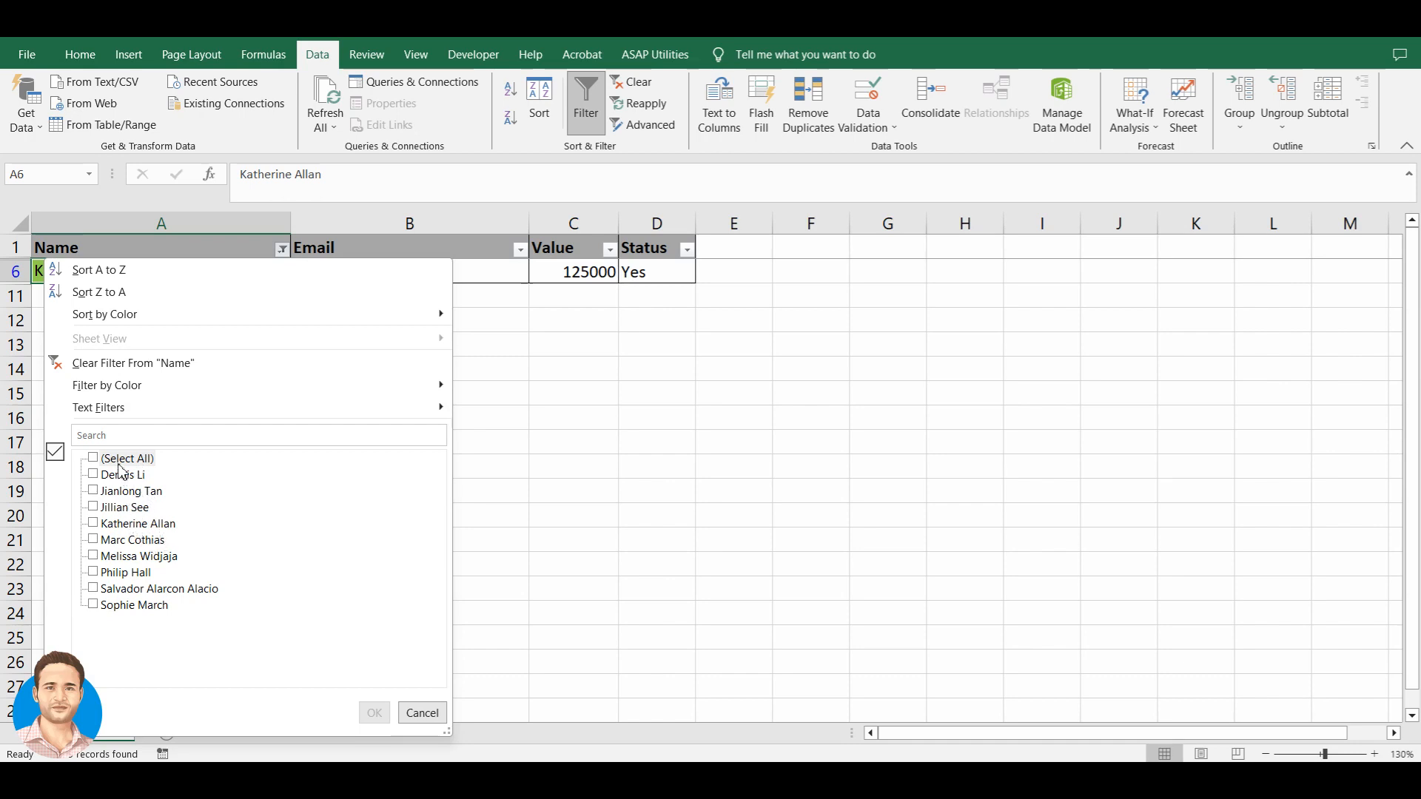
click(94, 507)
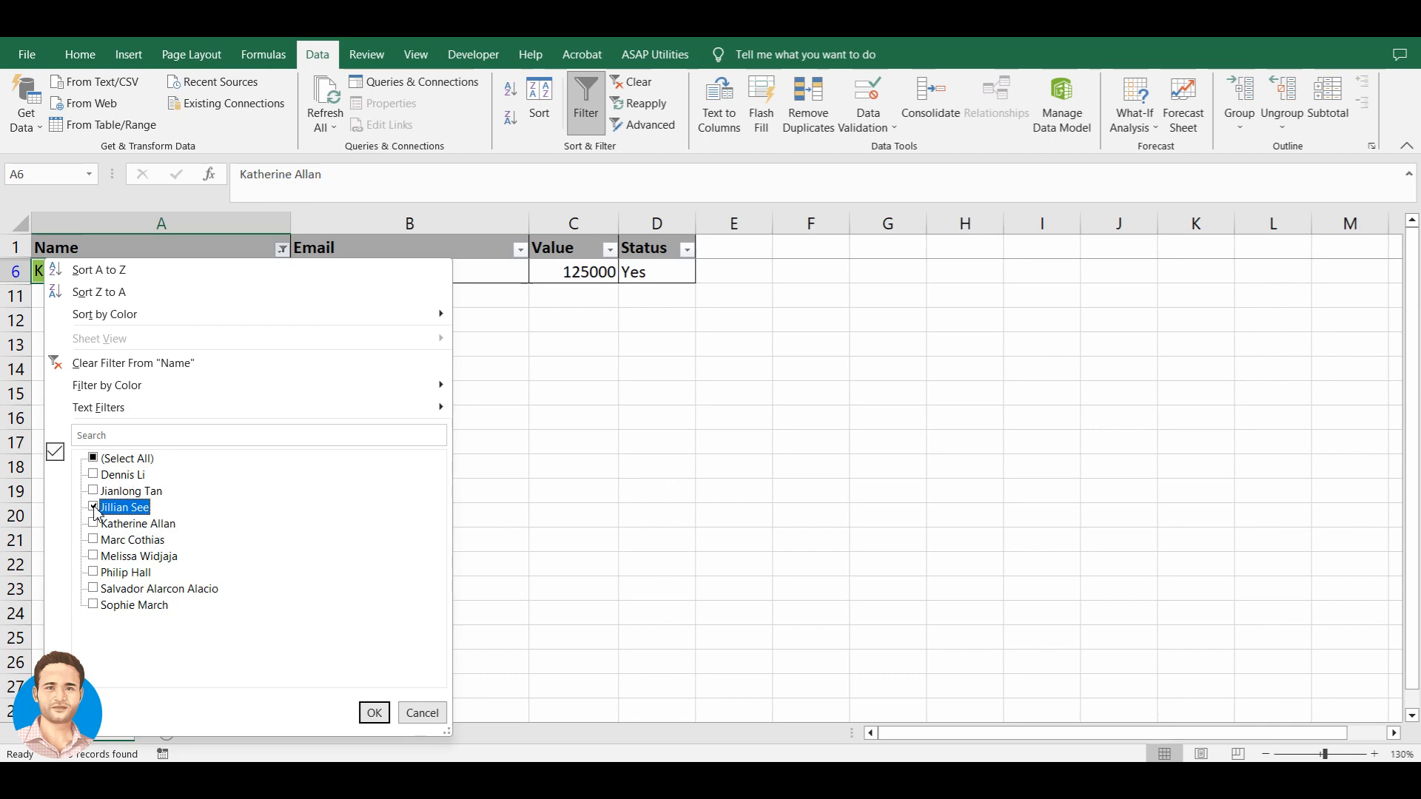
click(376, 714)
click(220, 280)
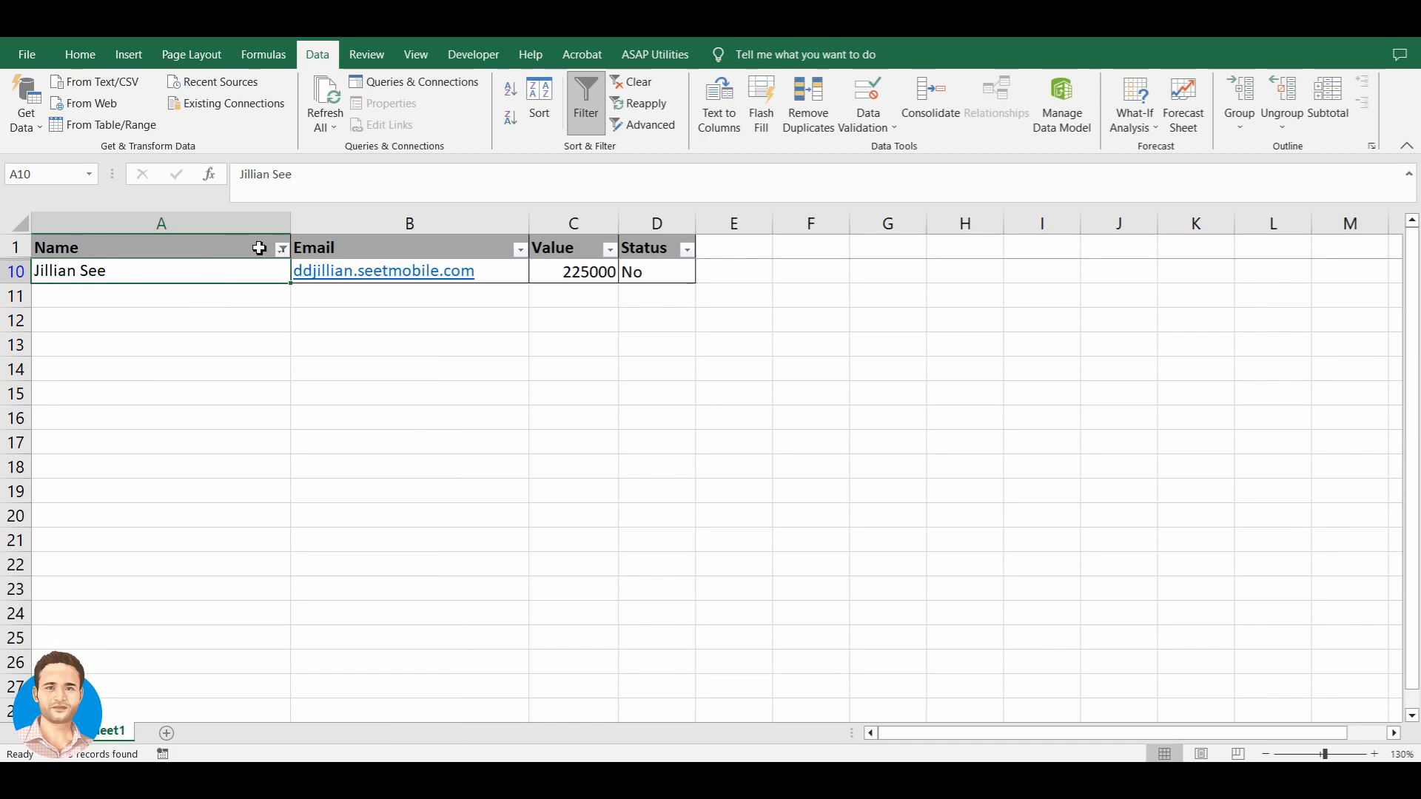
- Tick (Select All) in the Name filter so every row shows, then reopen the Name dropdown
click(282, 250)
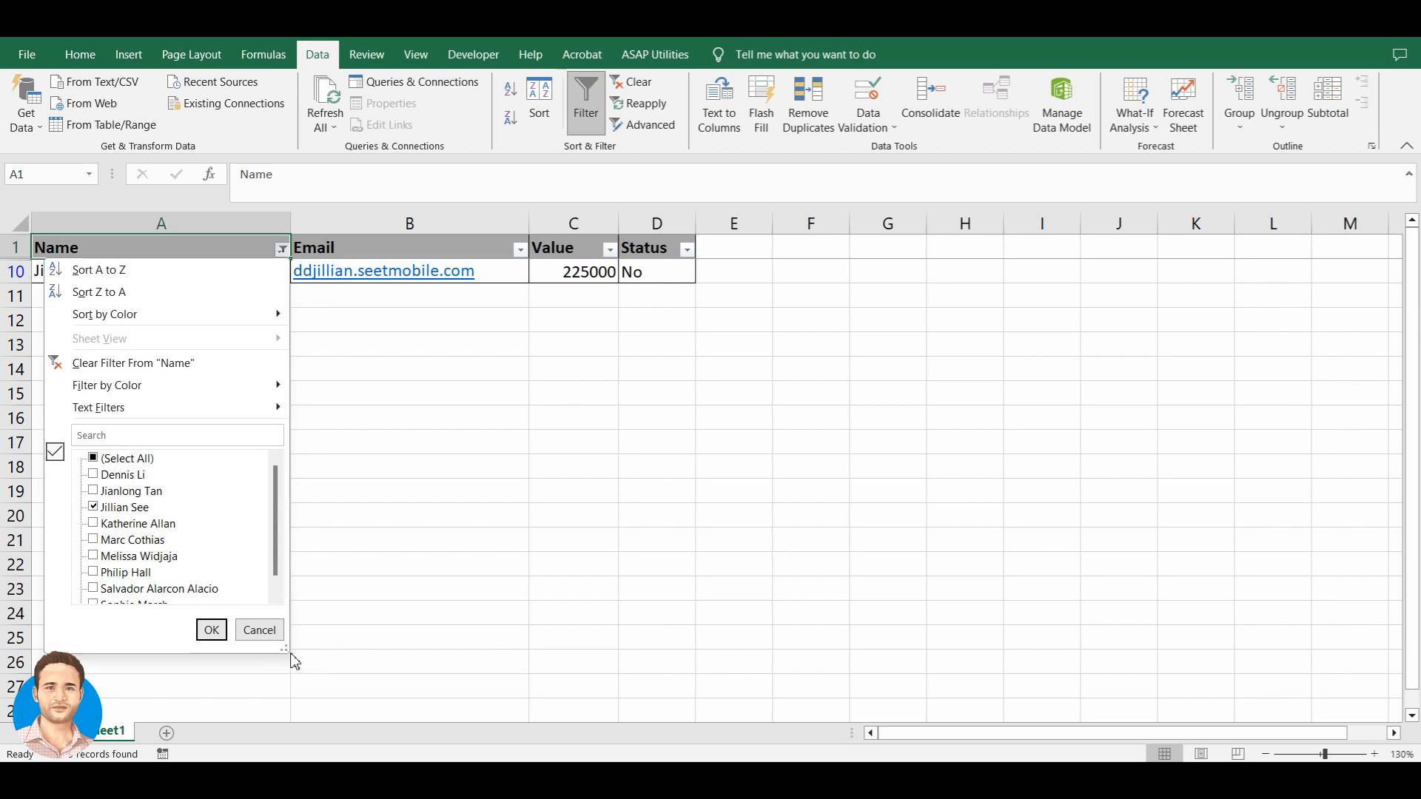
drag(292, 656, 497, 741)
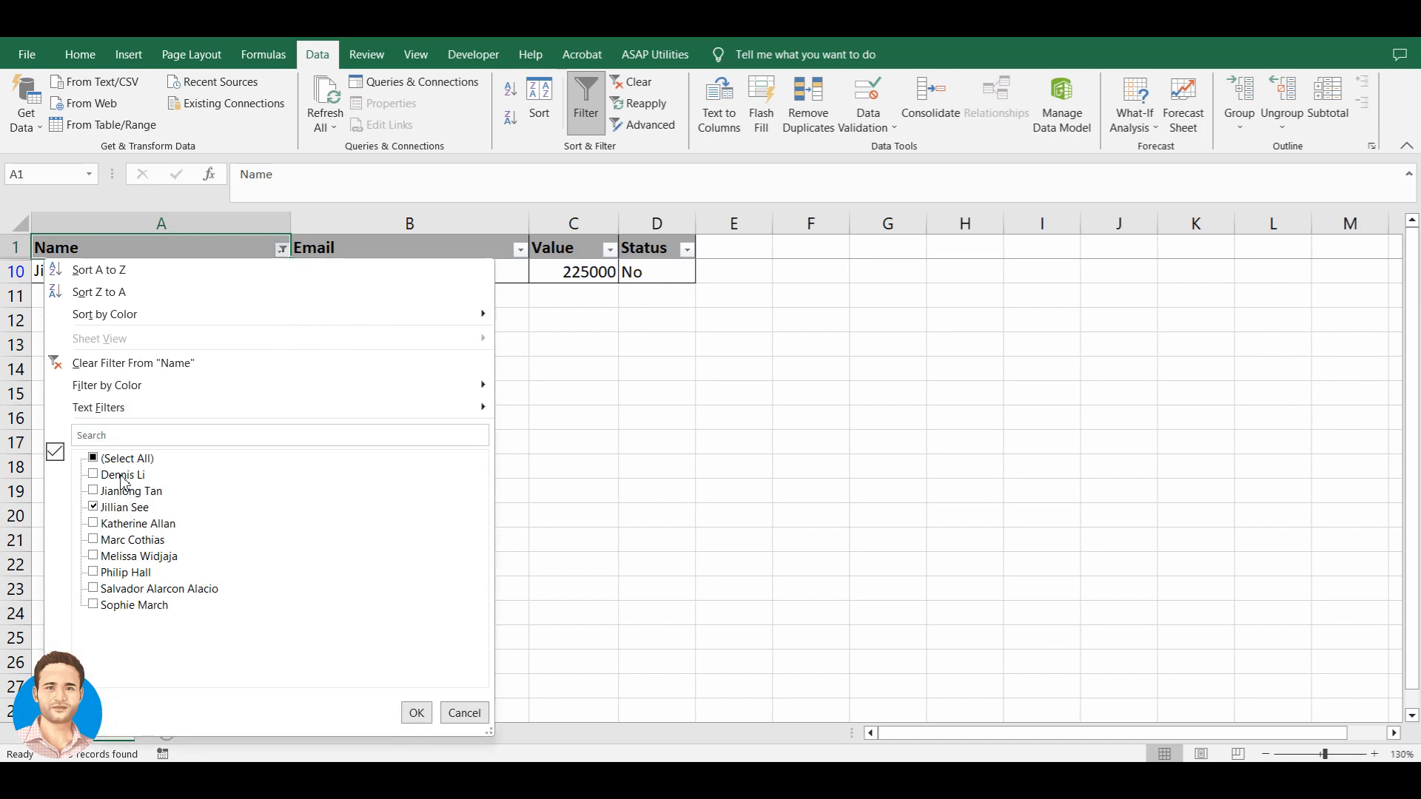
mouse_move(125, 413)
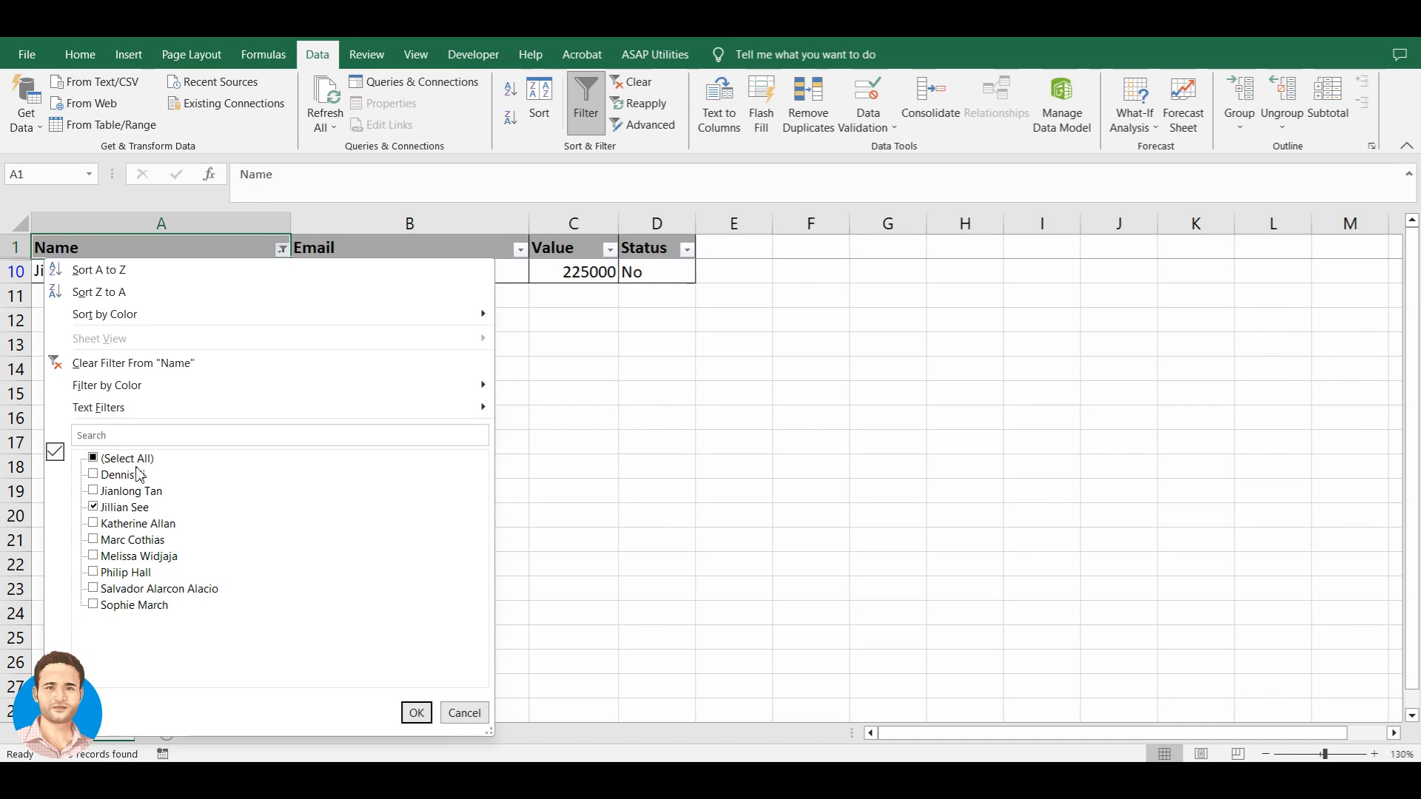
click(105, 464)
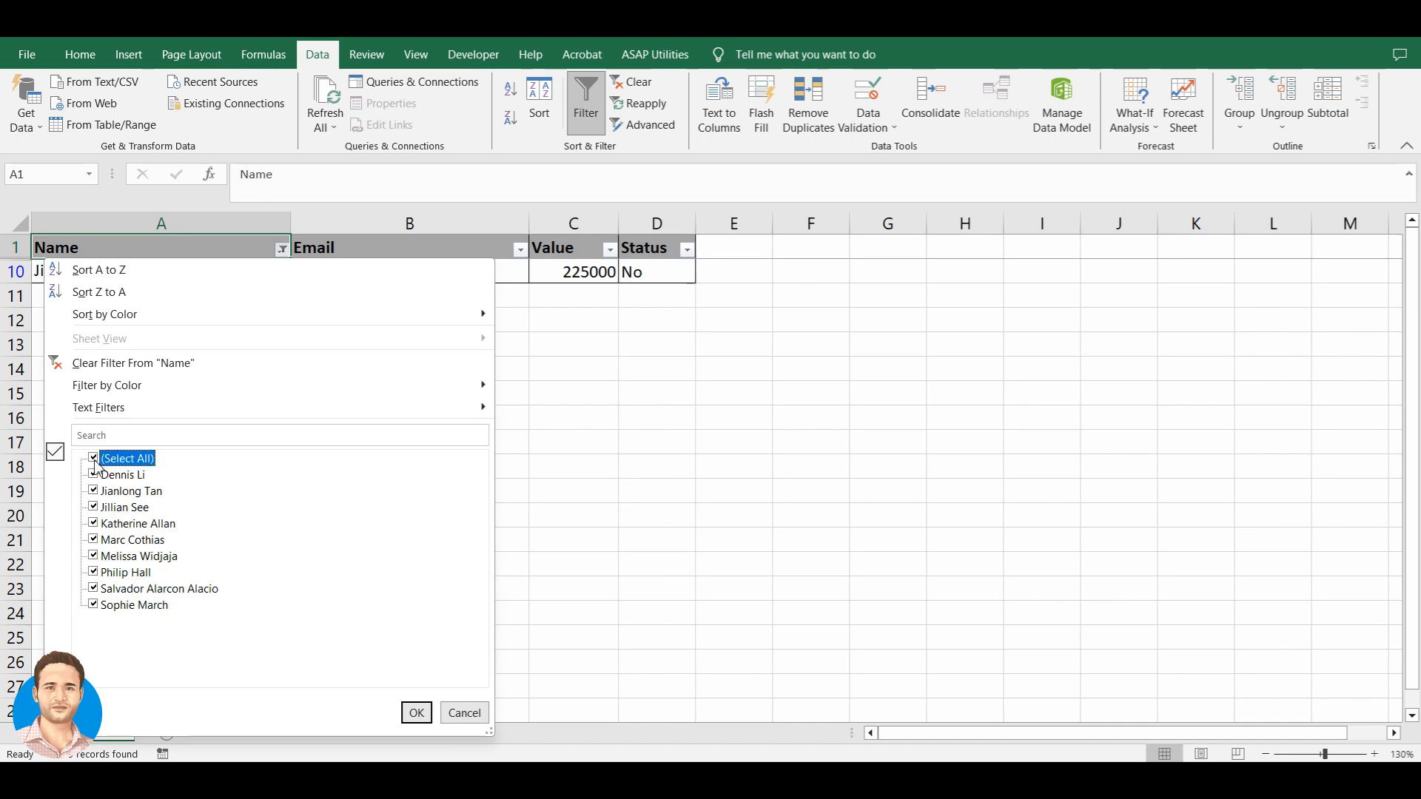
click(414, 712)
click(176, 277)
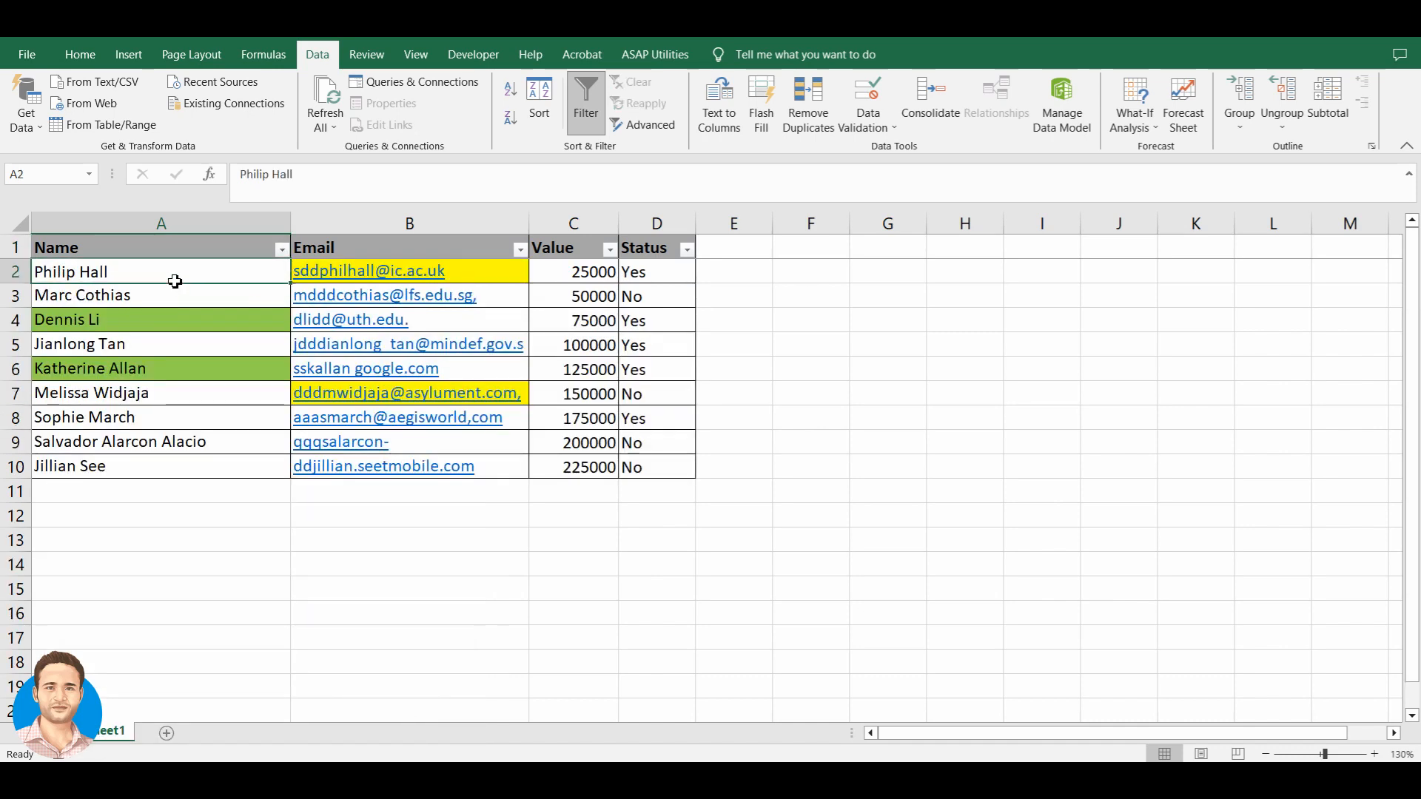
click(282, 250)
- Start an Equals custom filter on Name, then cancel it without filtering
mouse_move(161, 409)
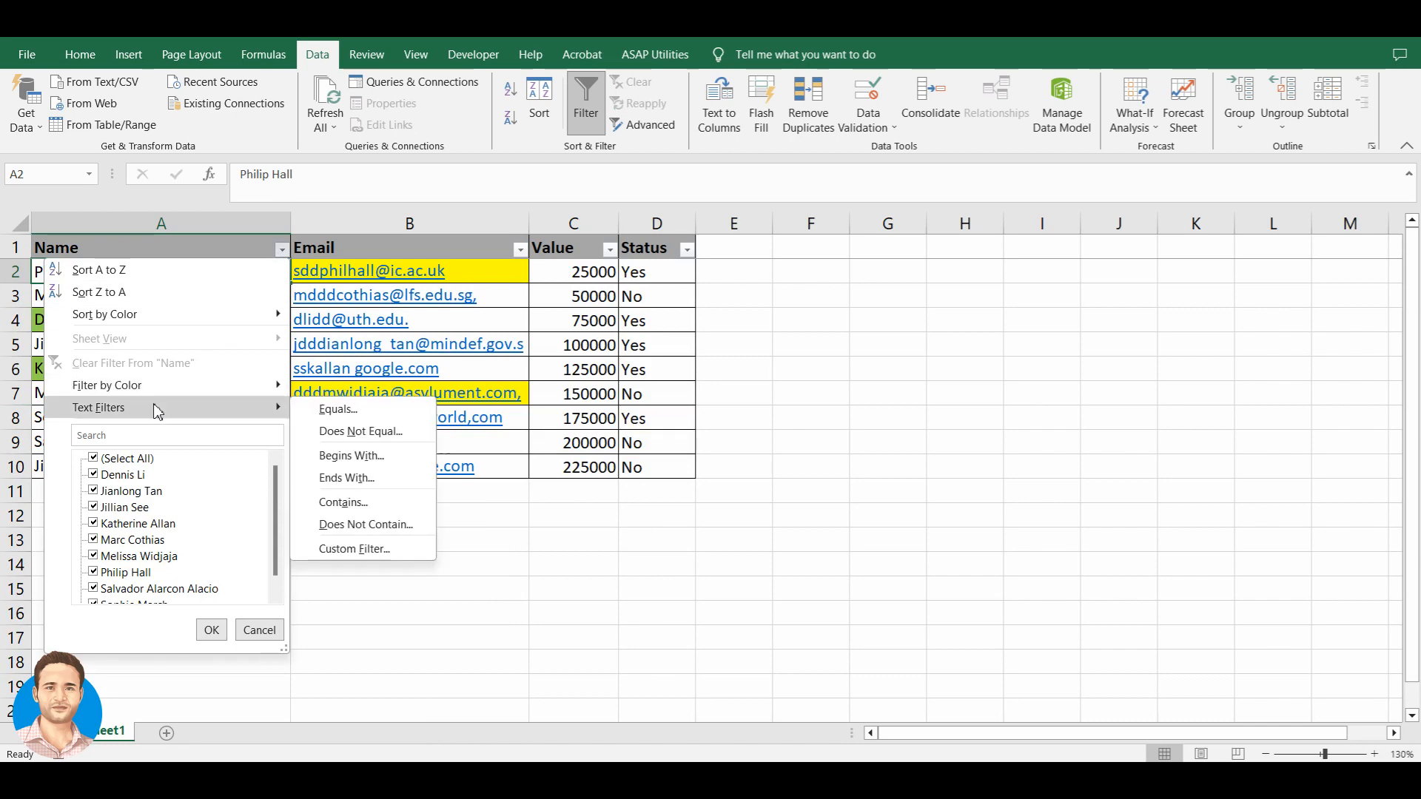
click(342, 413)
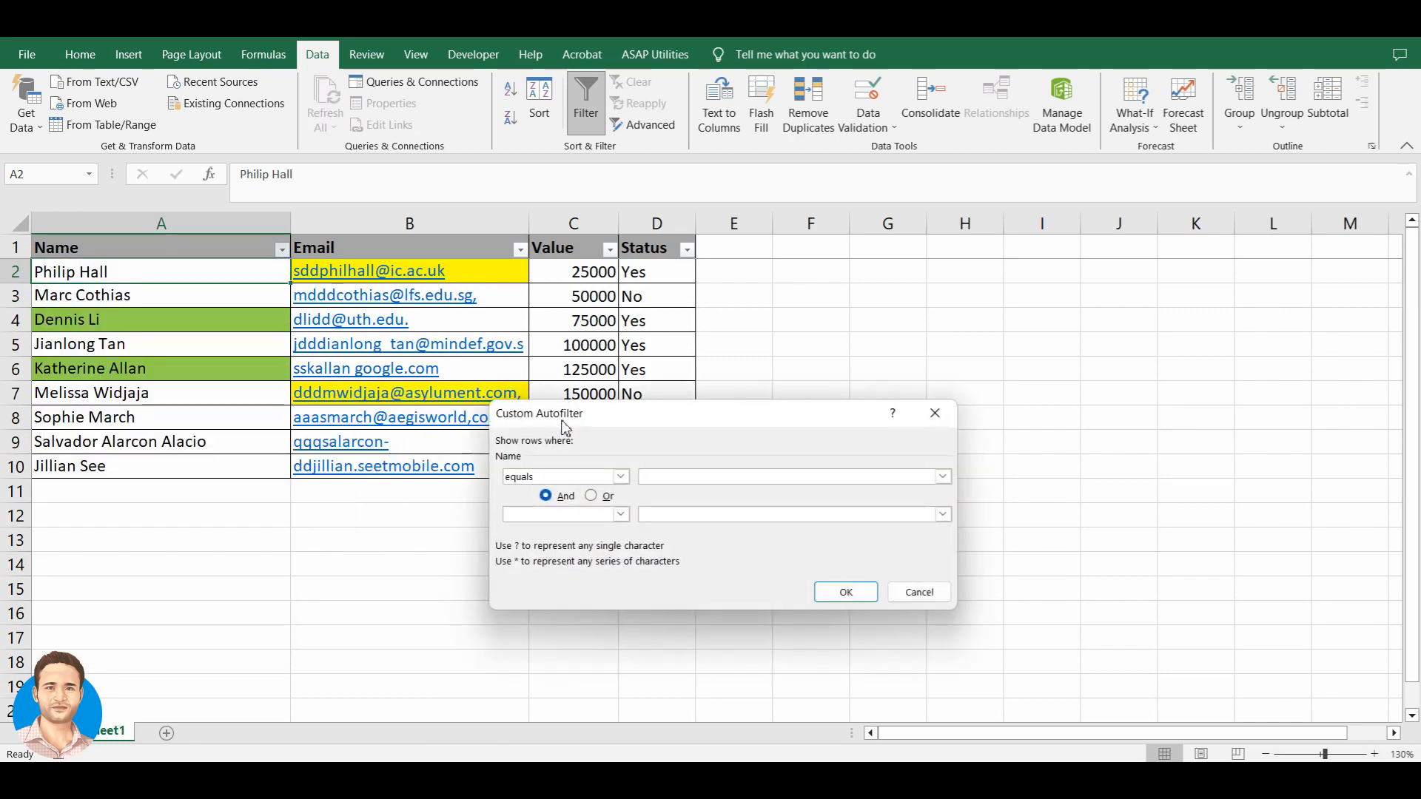
drag(586, 420, 621, 411)
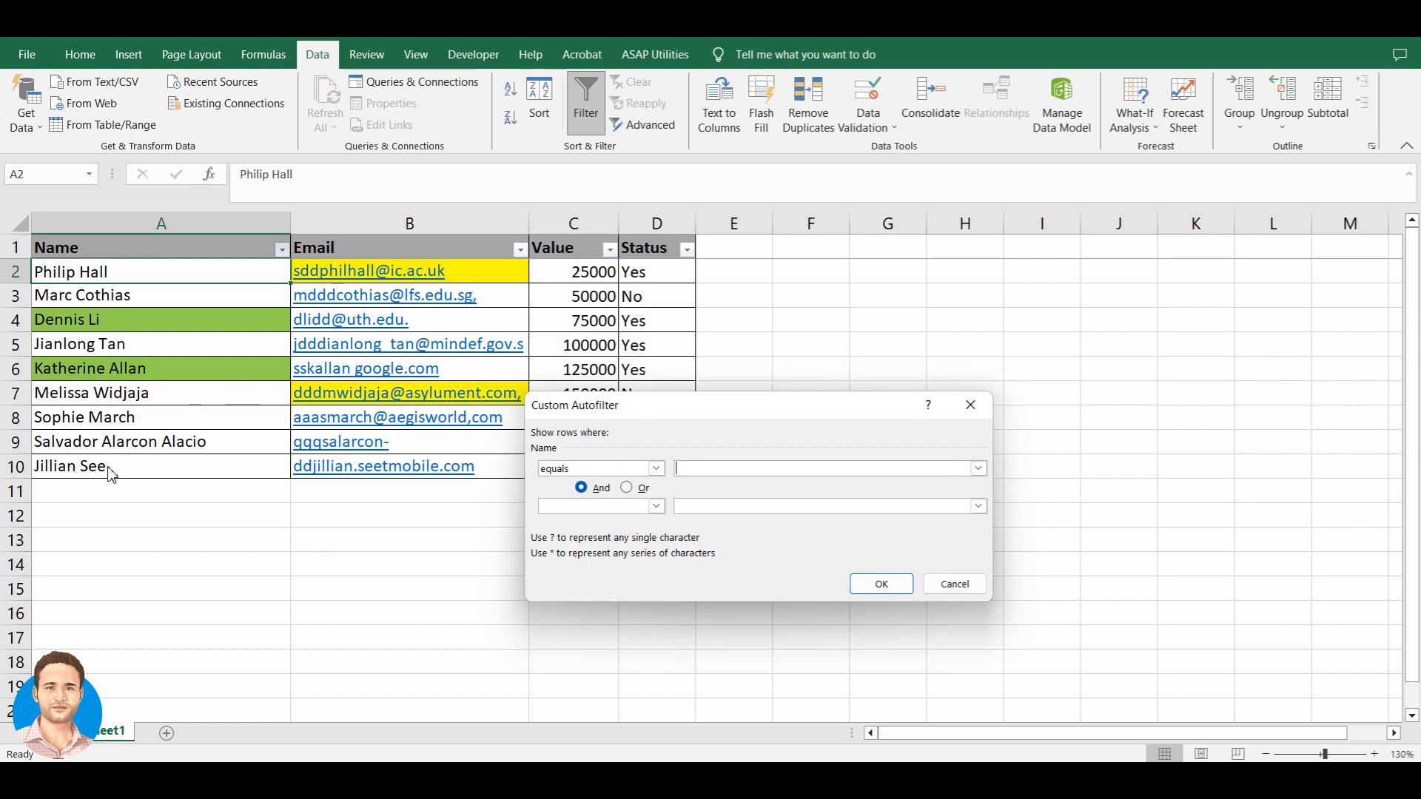
click(954, 584)
- Fill row 10's record (225000, No) down into row 11 with Ctrl+D
click(100, 474)
key(shift+Right)
key(shift+Right)
key(shift+Right)
key(shift+Down)
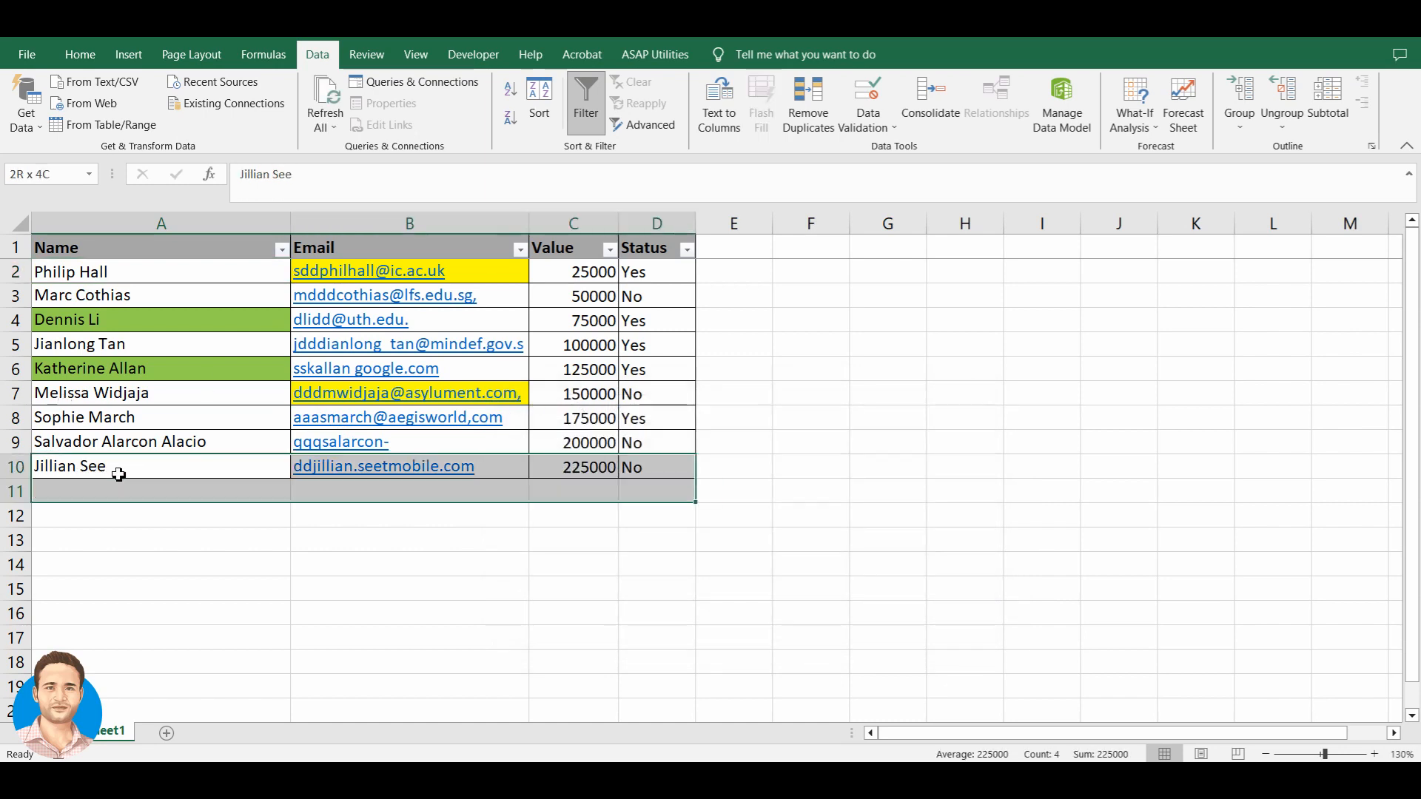
key(ctrl+d)
click(119, 475)
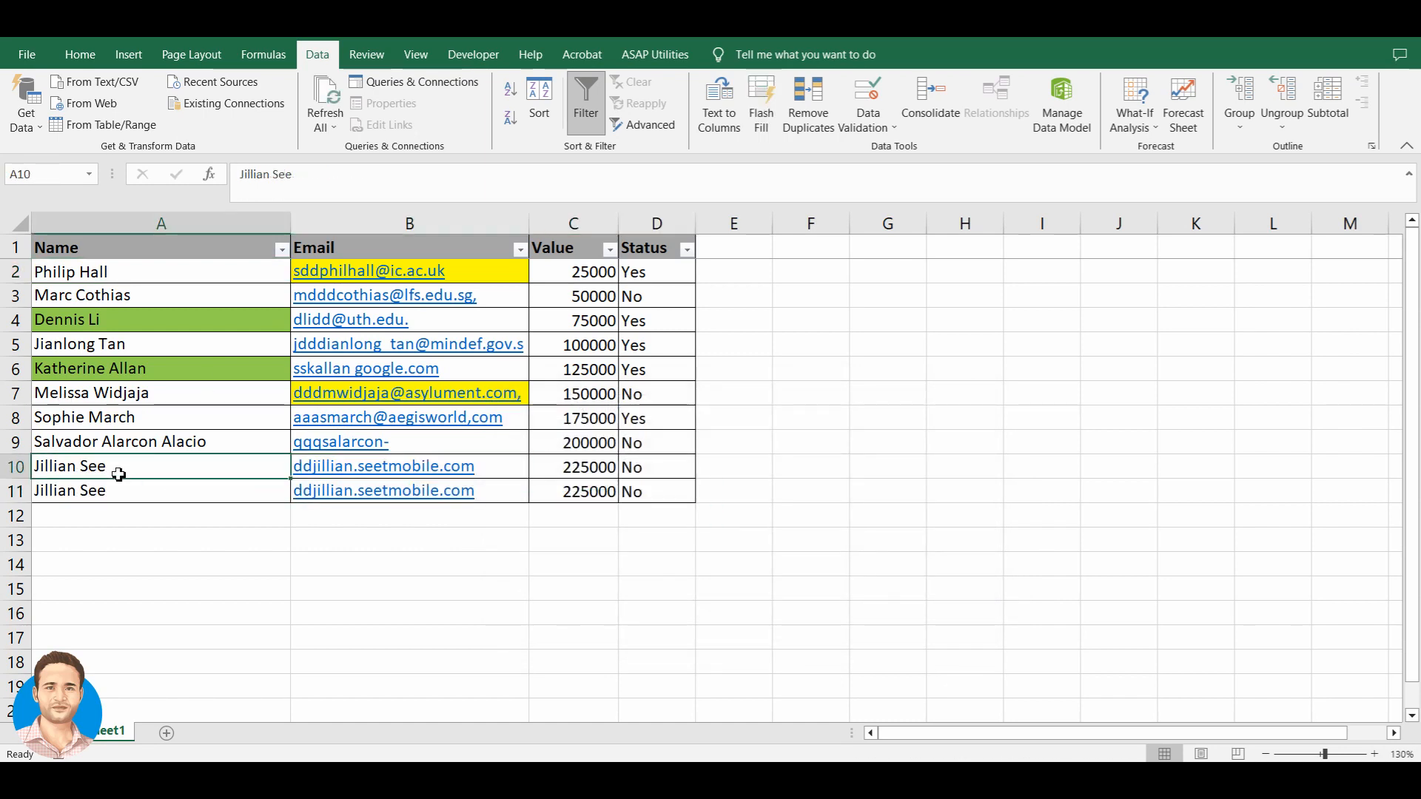
key(Up)
key(Down)
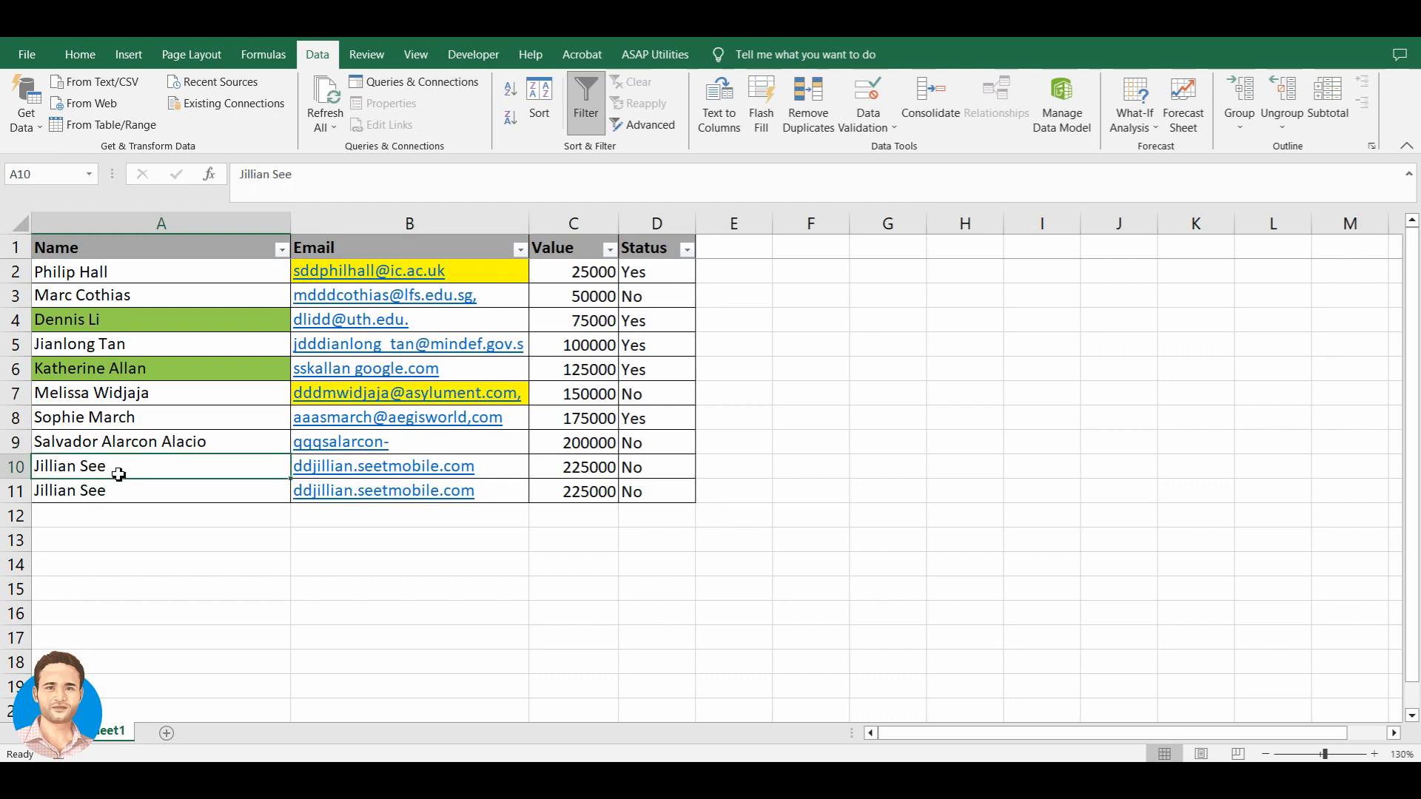
key(ctrl+Home)
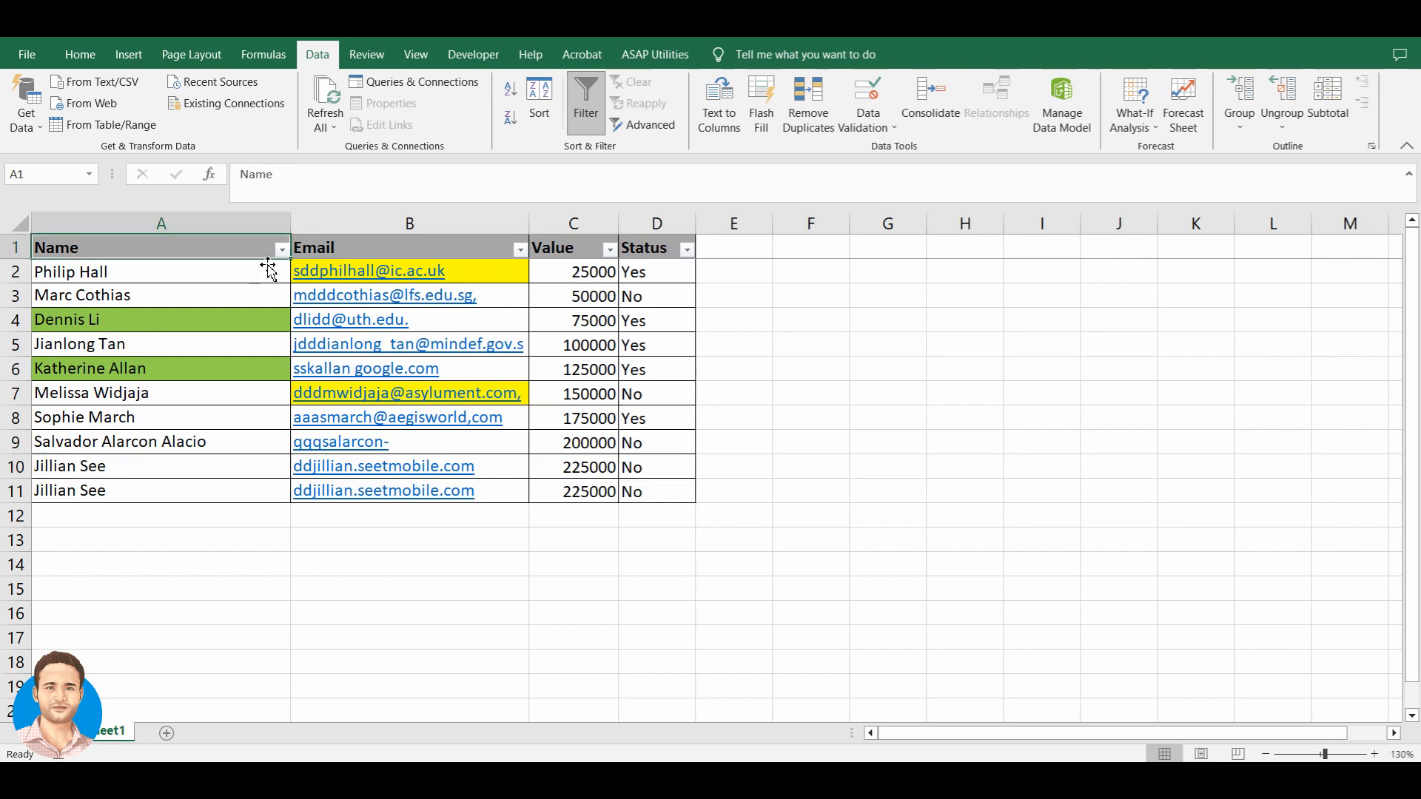
click(169, 474)
double_click(137, 475)
drag(121, 475, 43, 479)
key(ctrl+c)
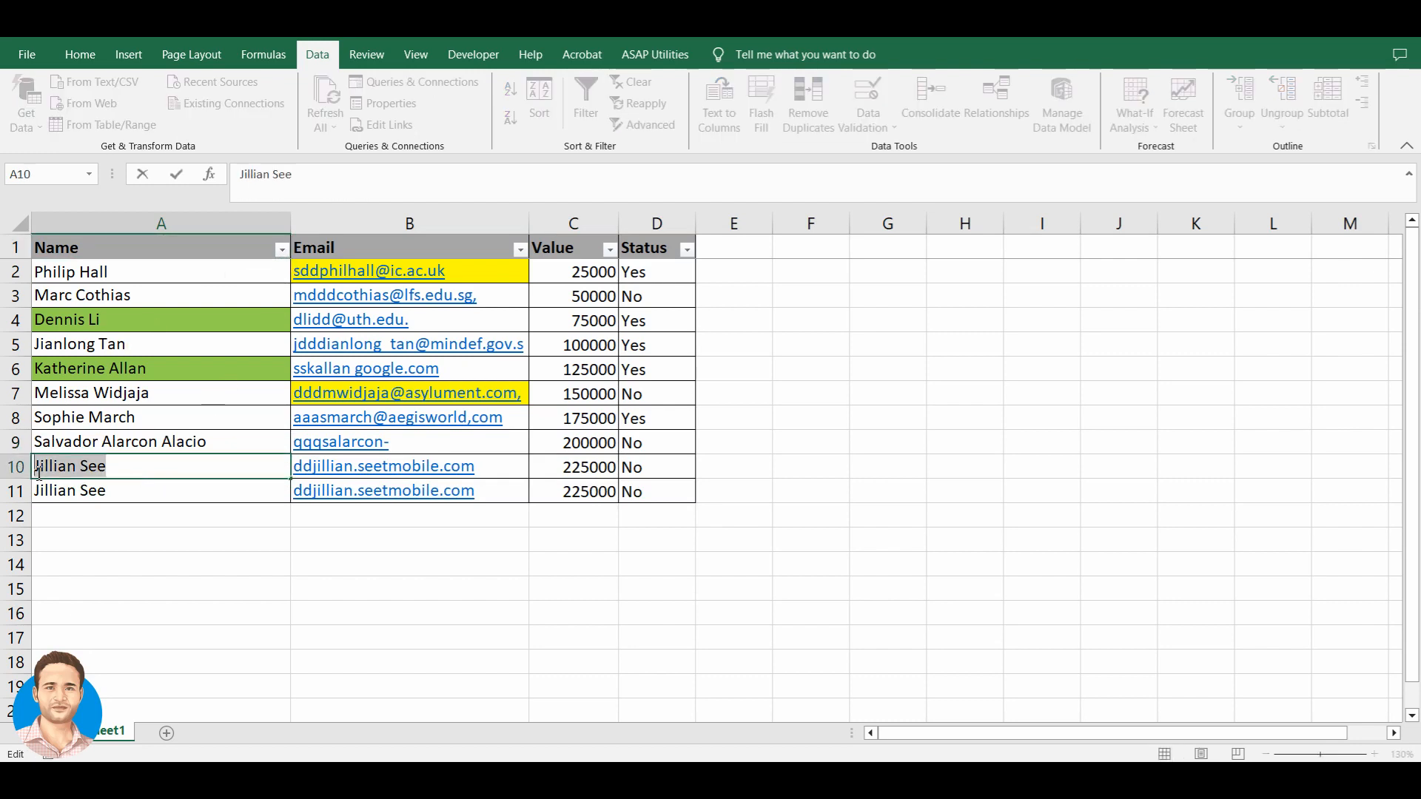
key(Escape)
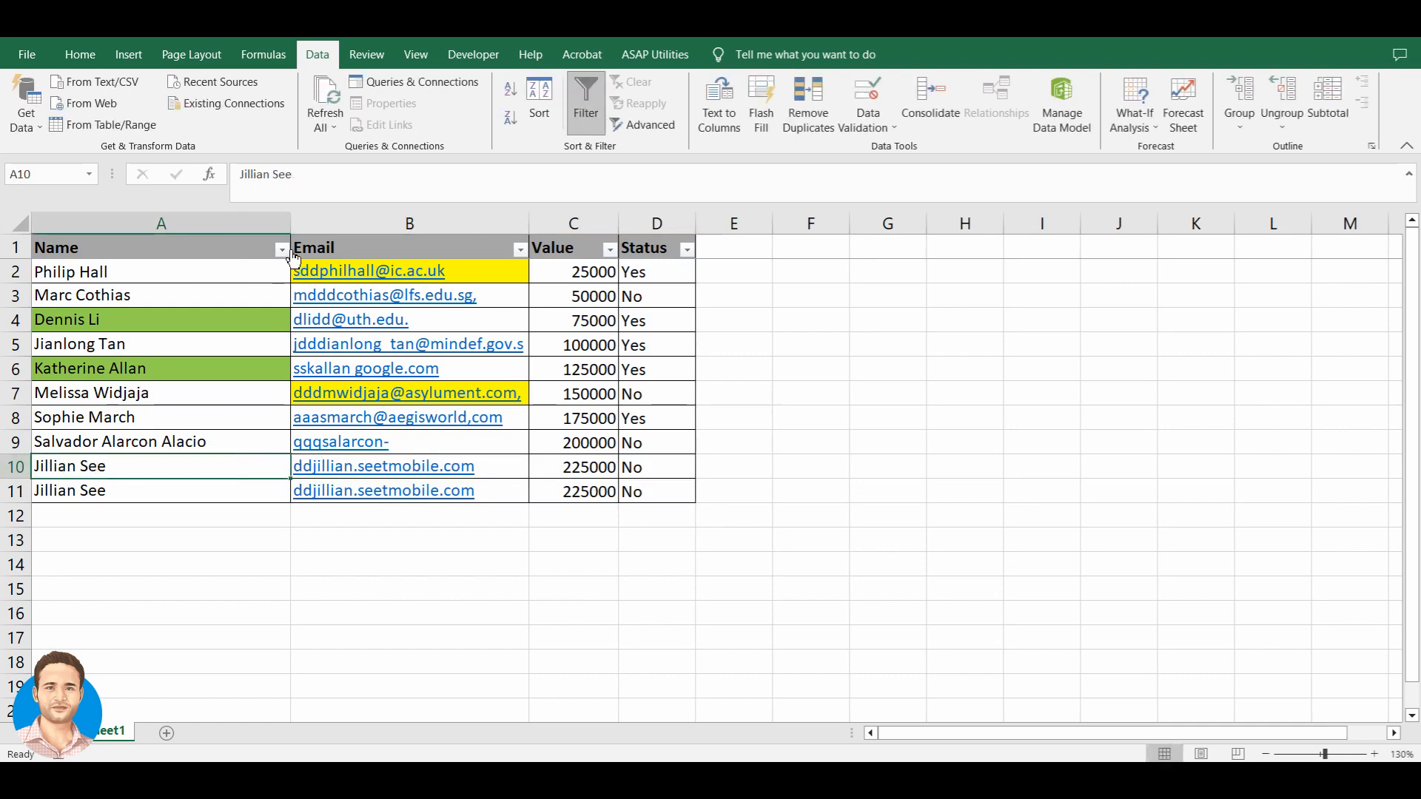
click(281, 249)
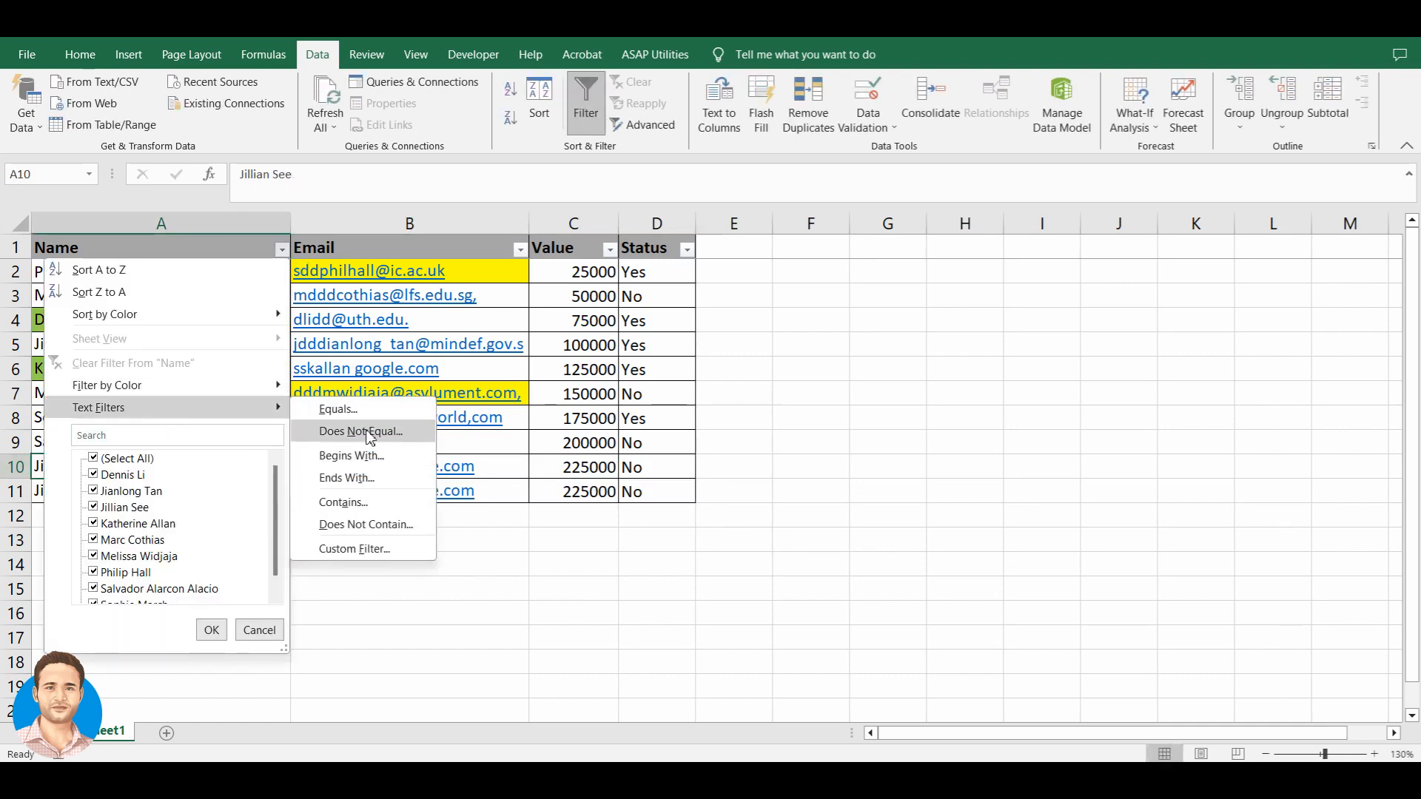
click(354, 426)
key(ctrl+v)
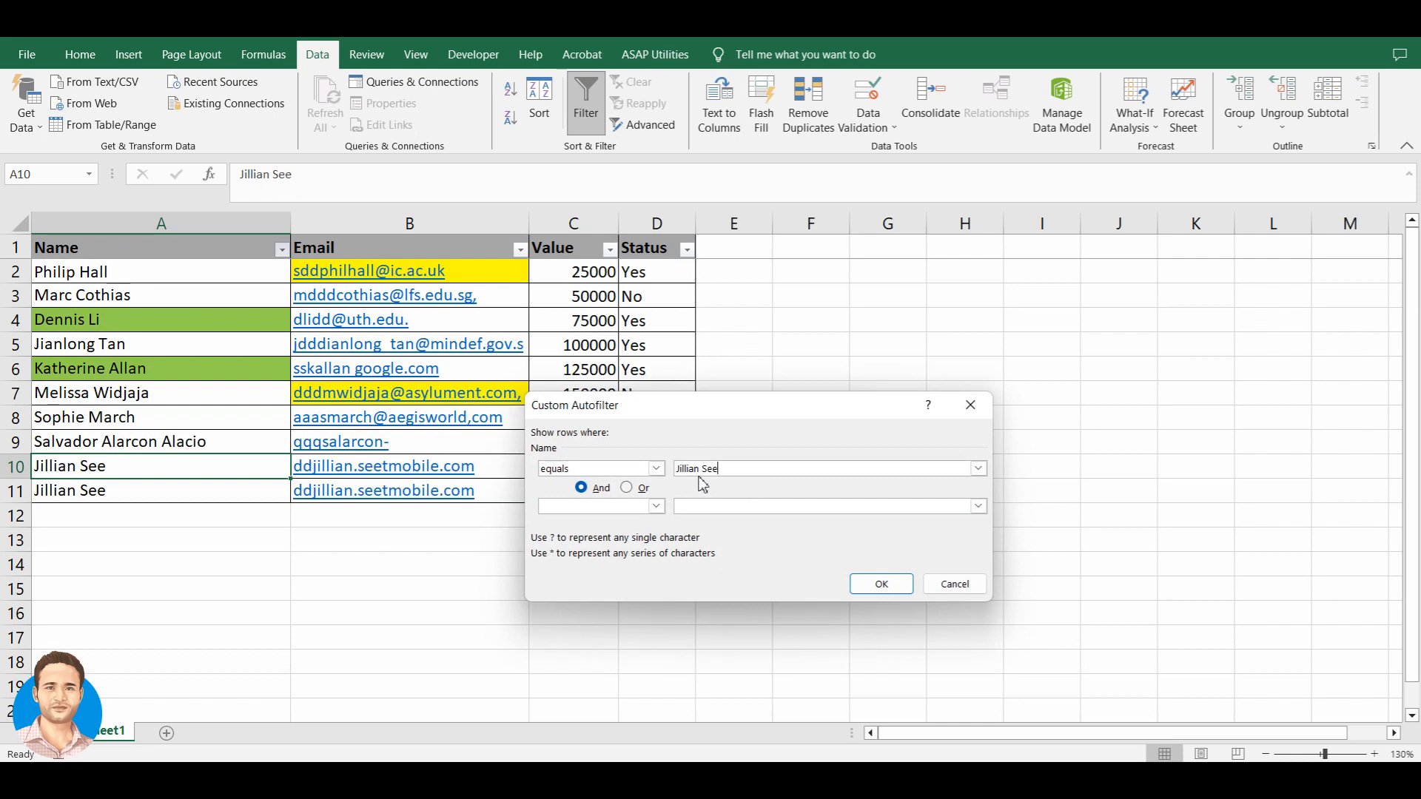
click(873, 584)
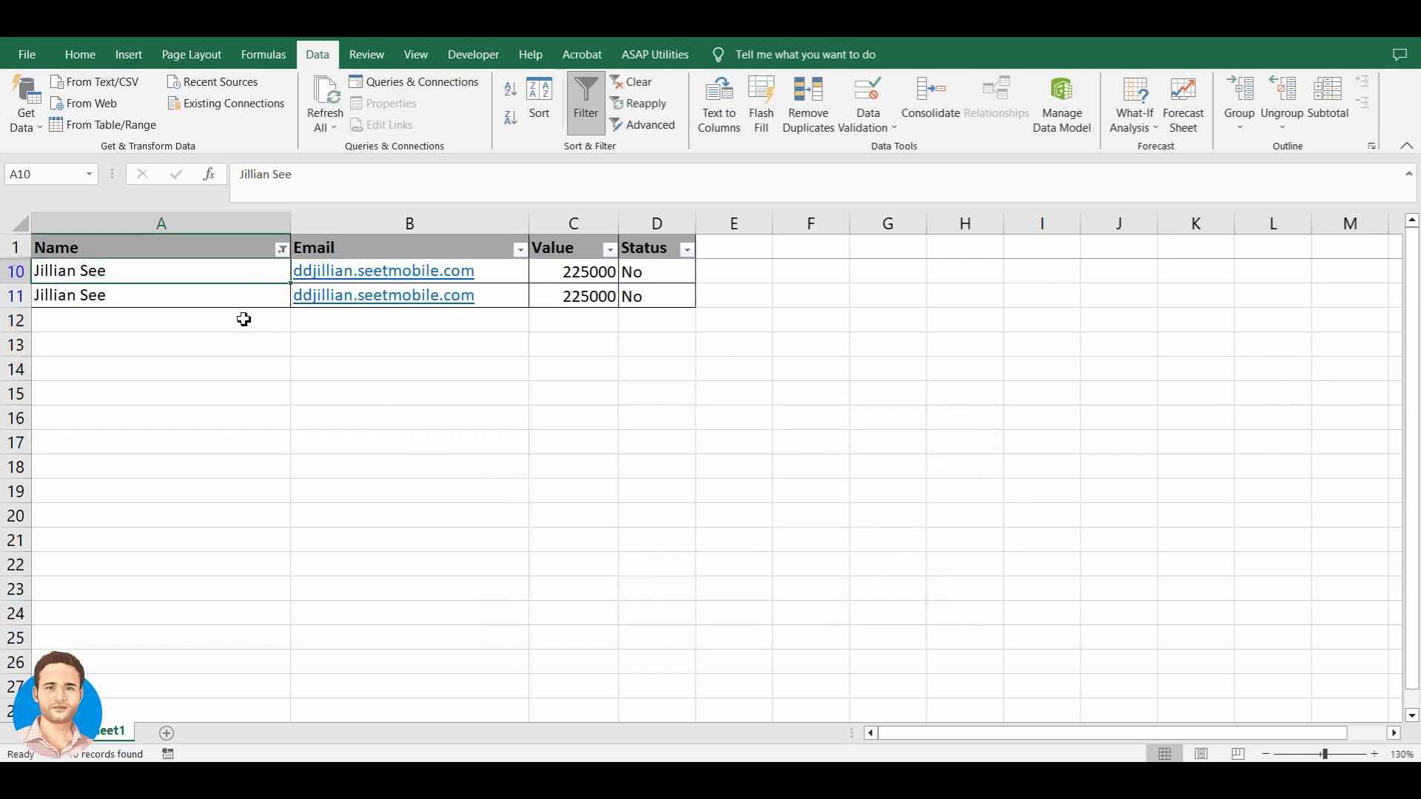
click(262, 301)
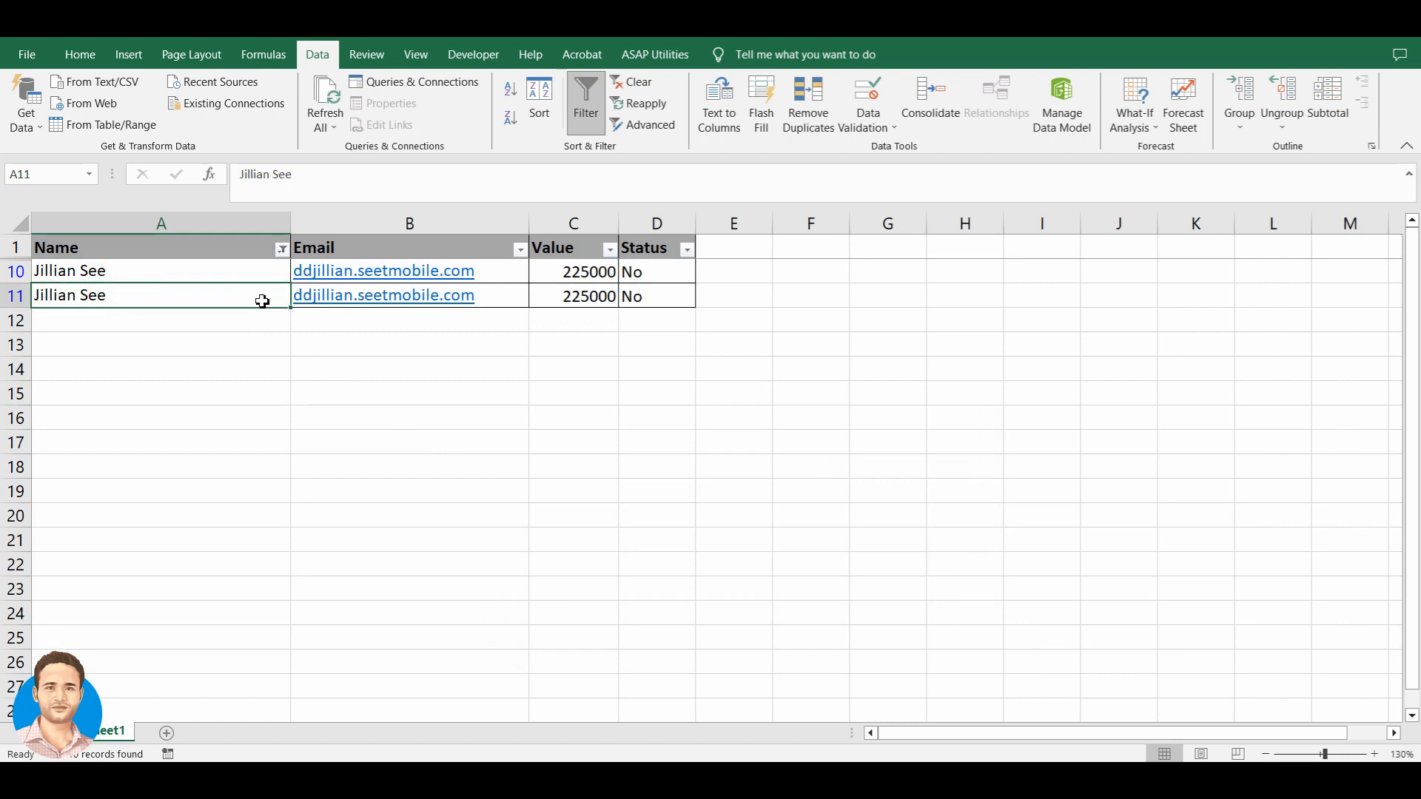
key(ctrl+Up)
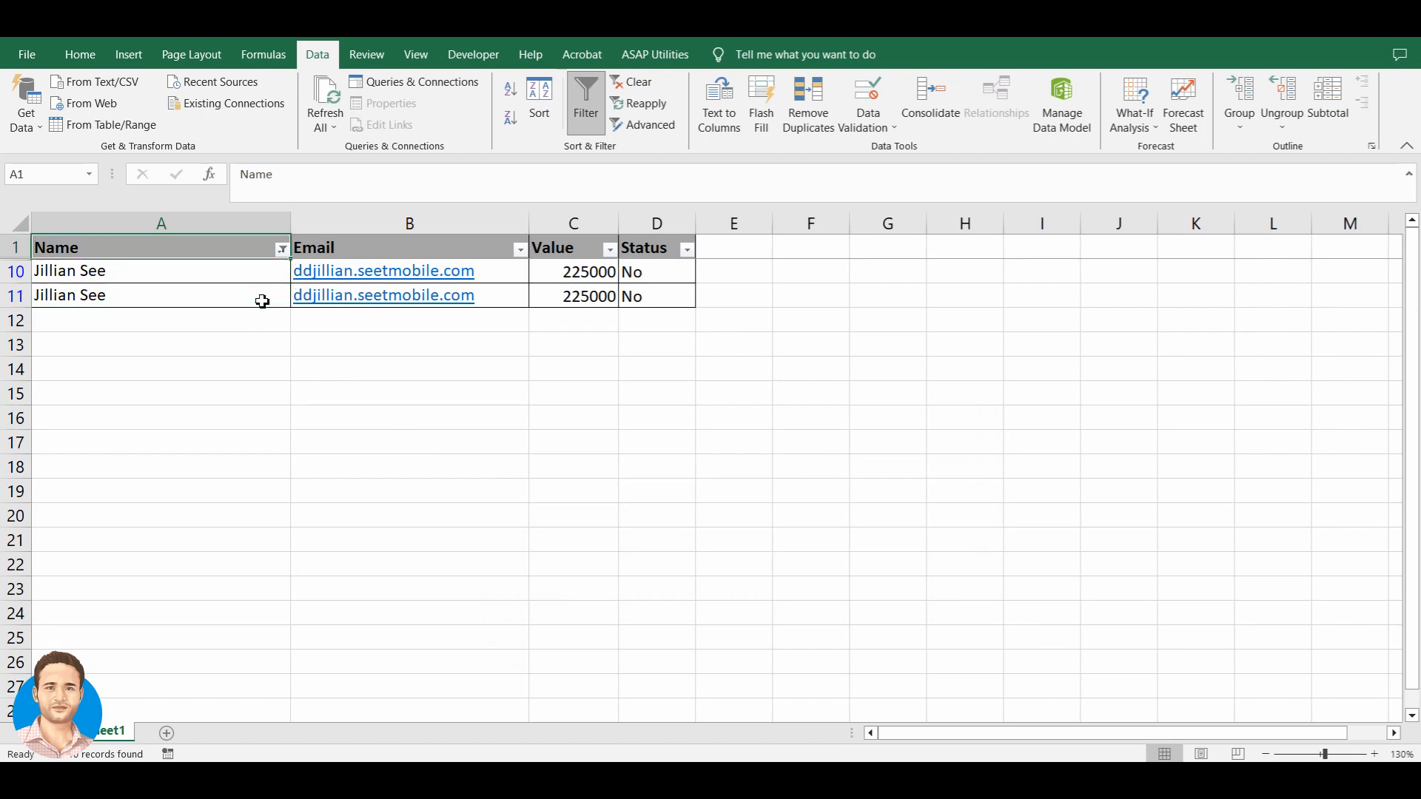
key(ctrl+shift+l)
key(ctrl+shift+l)
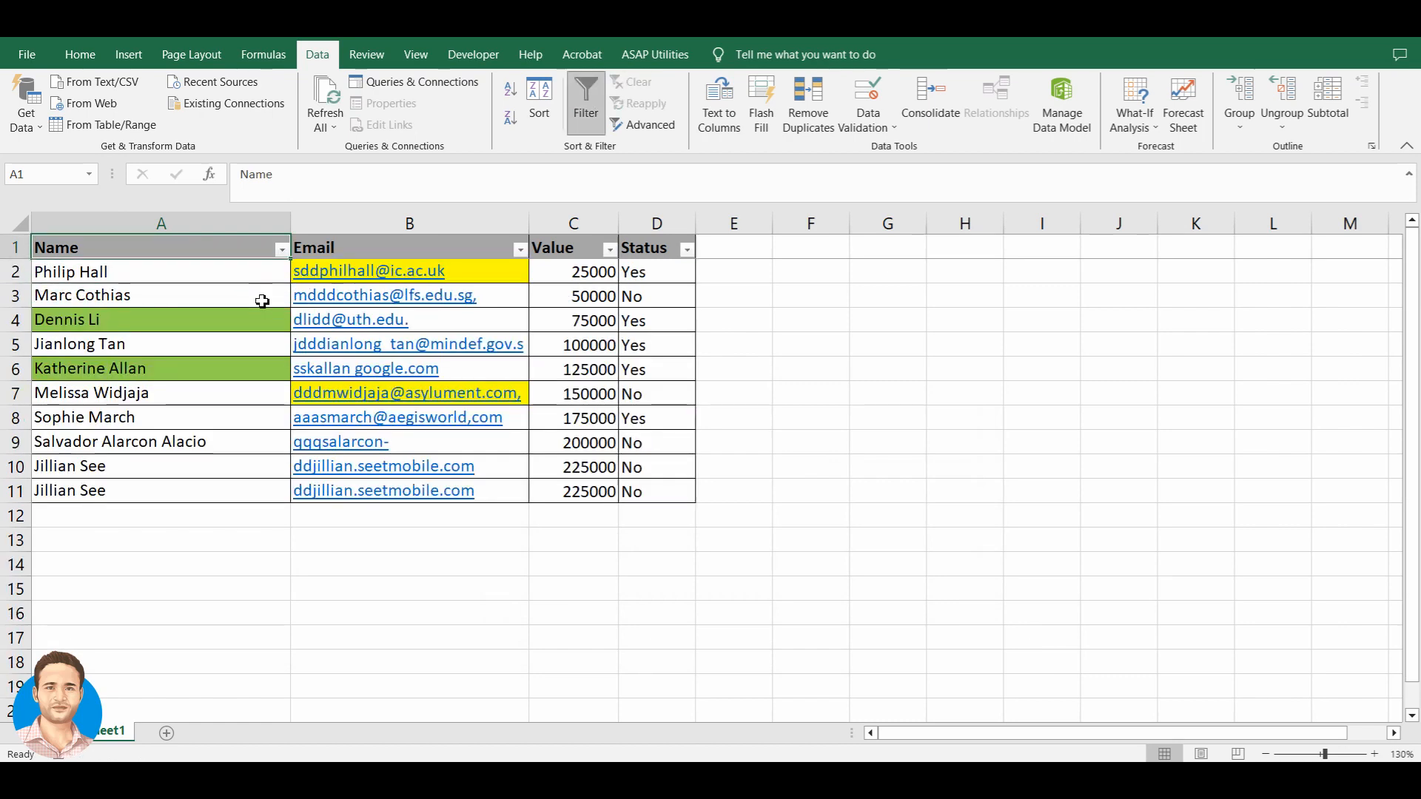
- Filter Name to 'does not equal' the duplicated person's name, hiding rows 10 and 11
click(282, 250)
mouse_move(210, 406)
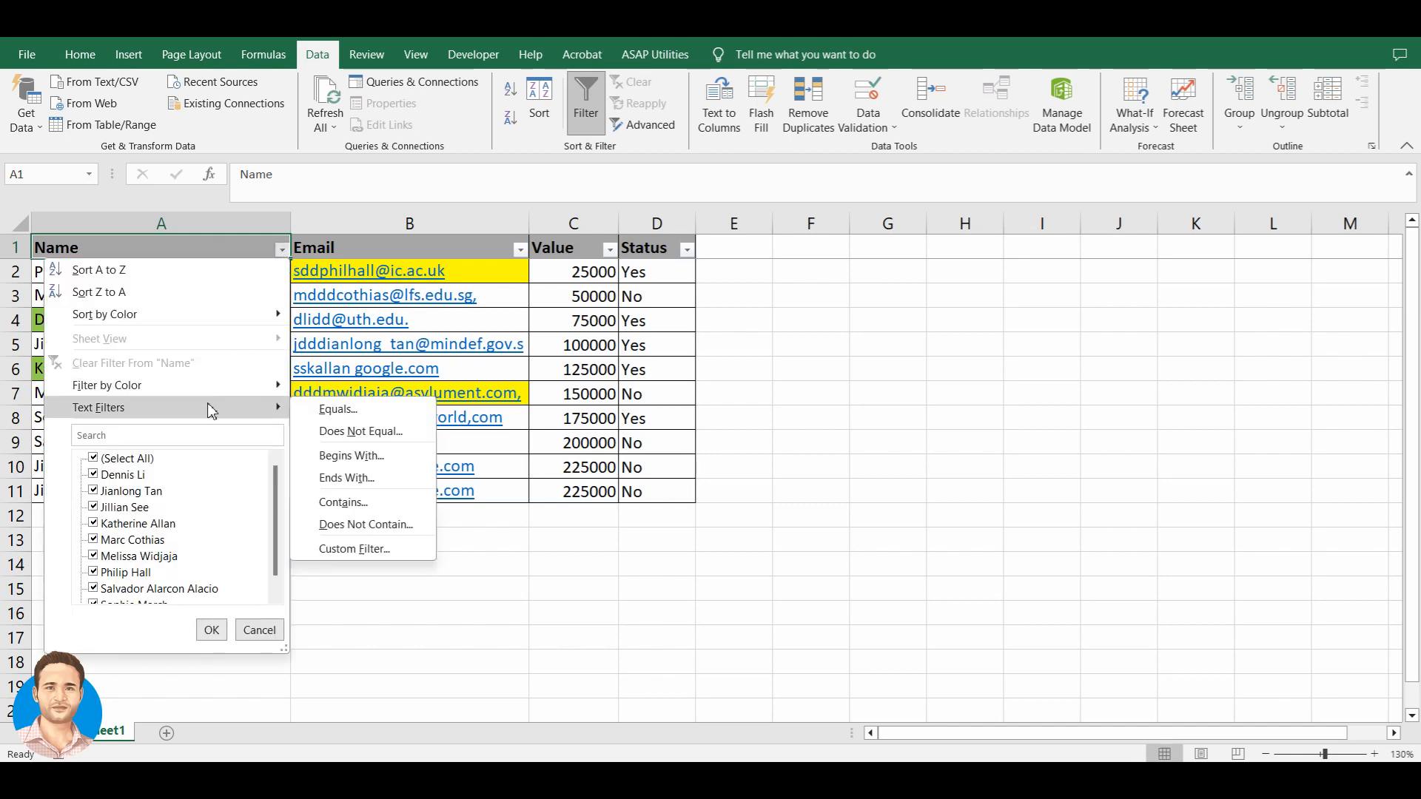
click(345, 437)
drag(722, 404, 743, 424)
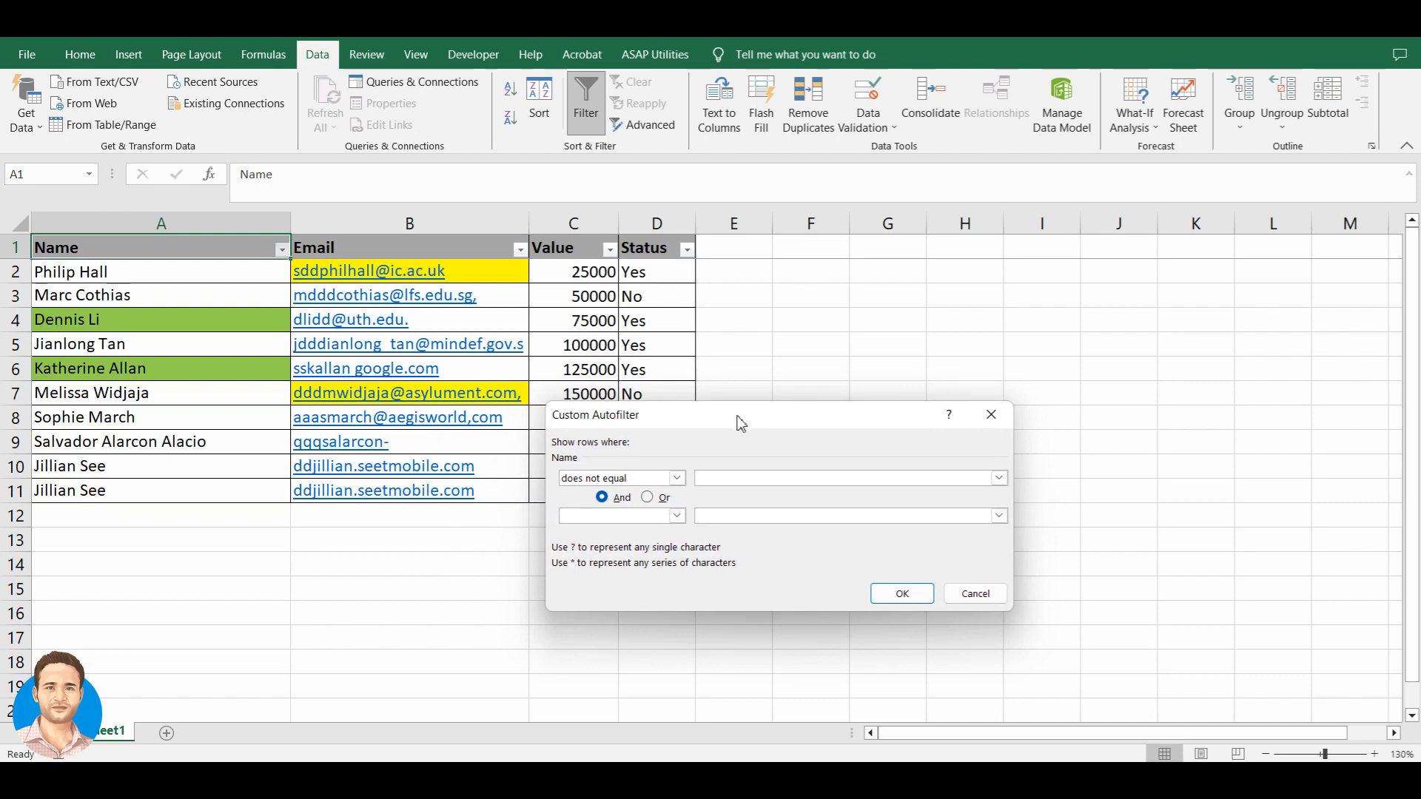
click(888, 597)
- Remove and reapply AutoFilter to restore all rows, then reopen Name's Text Filters menu
drag(205, 272, 213, 442)
click(229, 418)
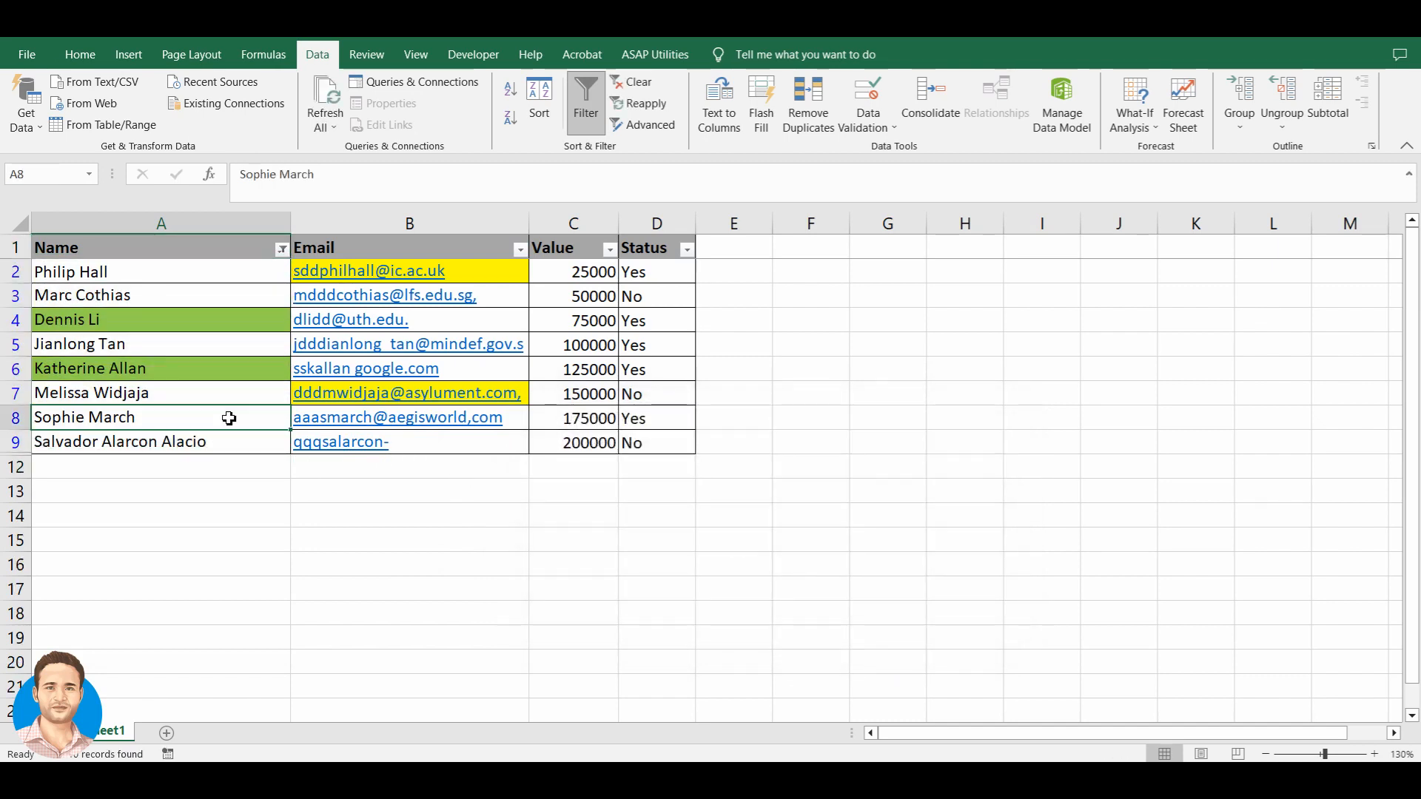
key(ctrl+shift+l)
key(ctrl+shift+l)
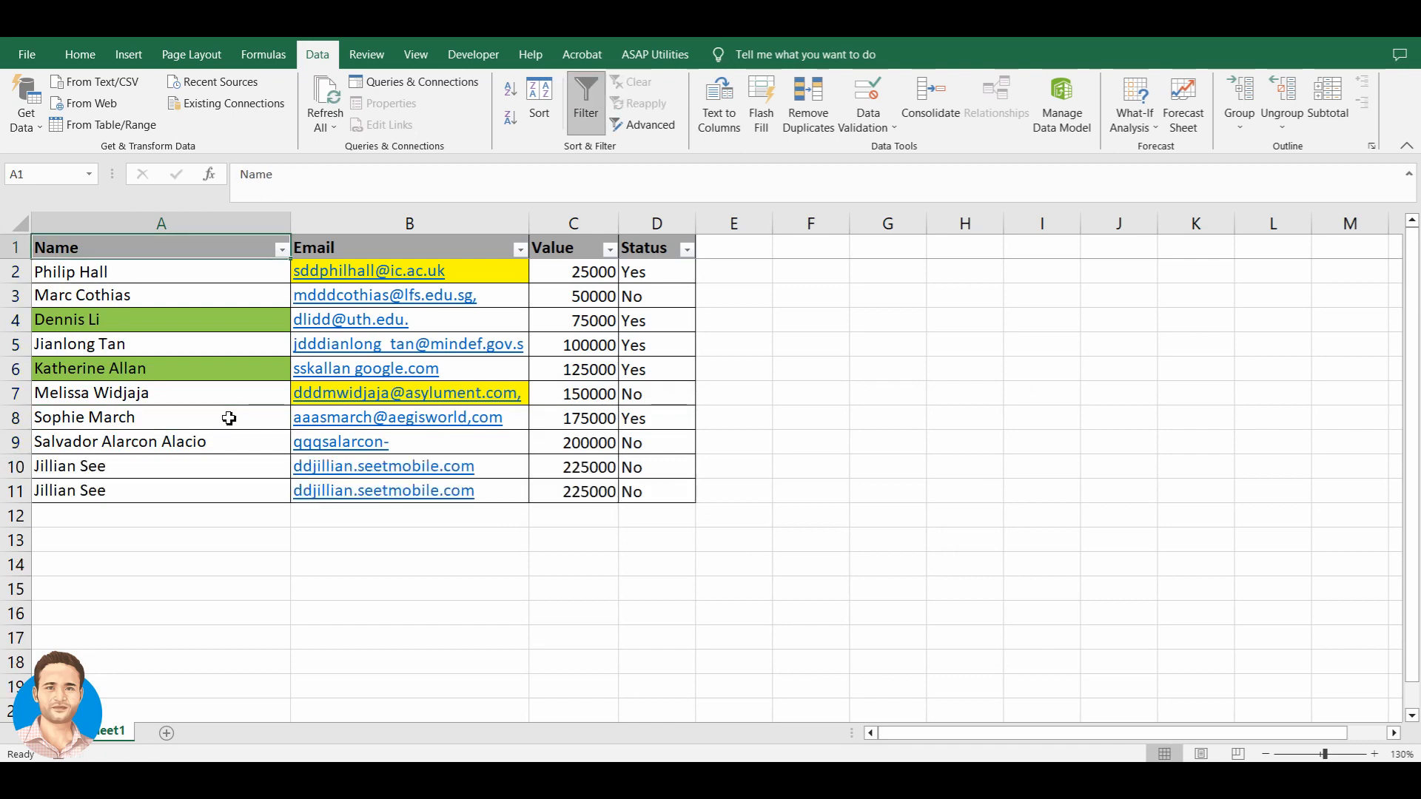
key(ctrl+Home)
key(alt+Down)
mouse_move(196, 408)
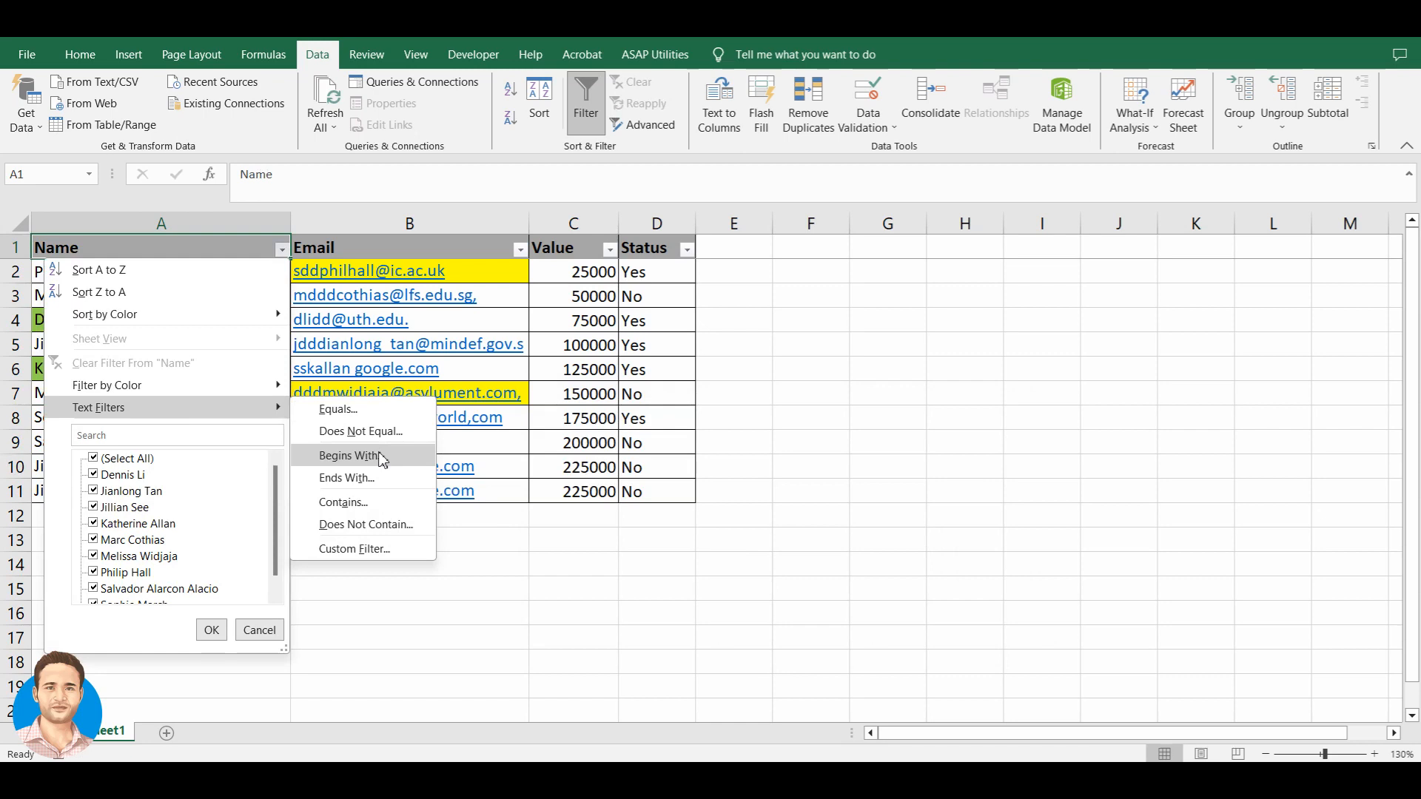
- Apply a Name 'Begins With' k filter, leaving only row 6 (125000, Yes)
click(385, 454)
drag(722, 419, 744, 421)
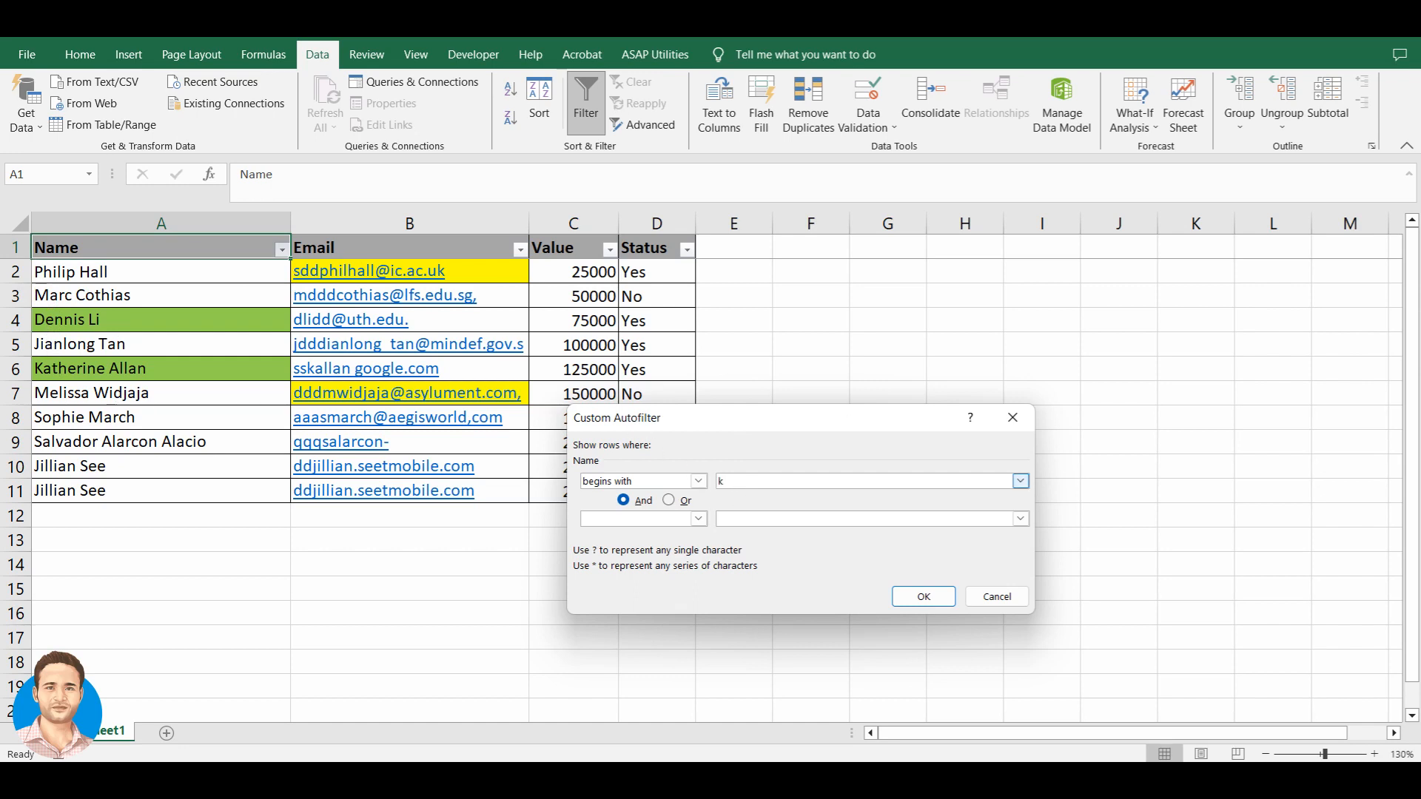
click(917, 599)
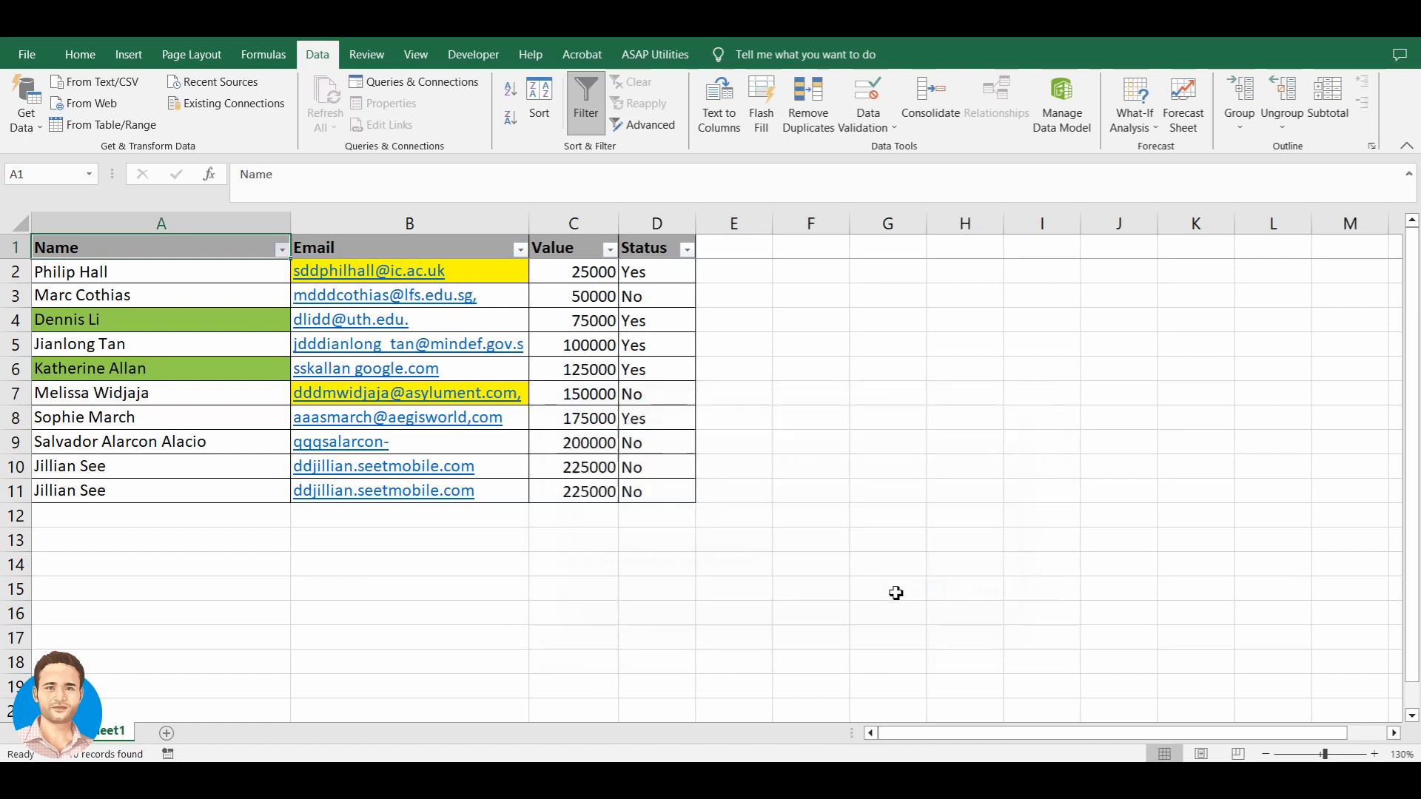
click(163, 279)
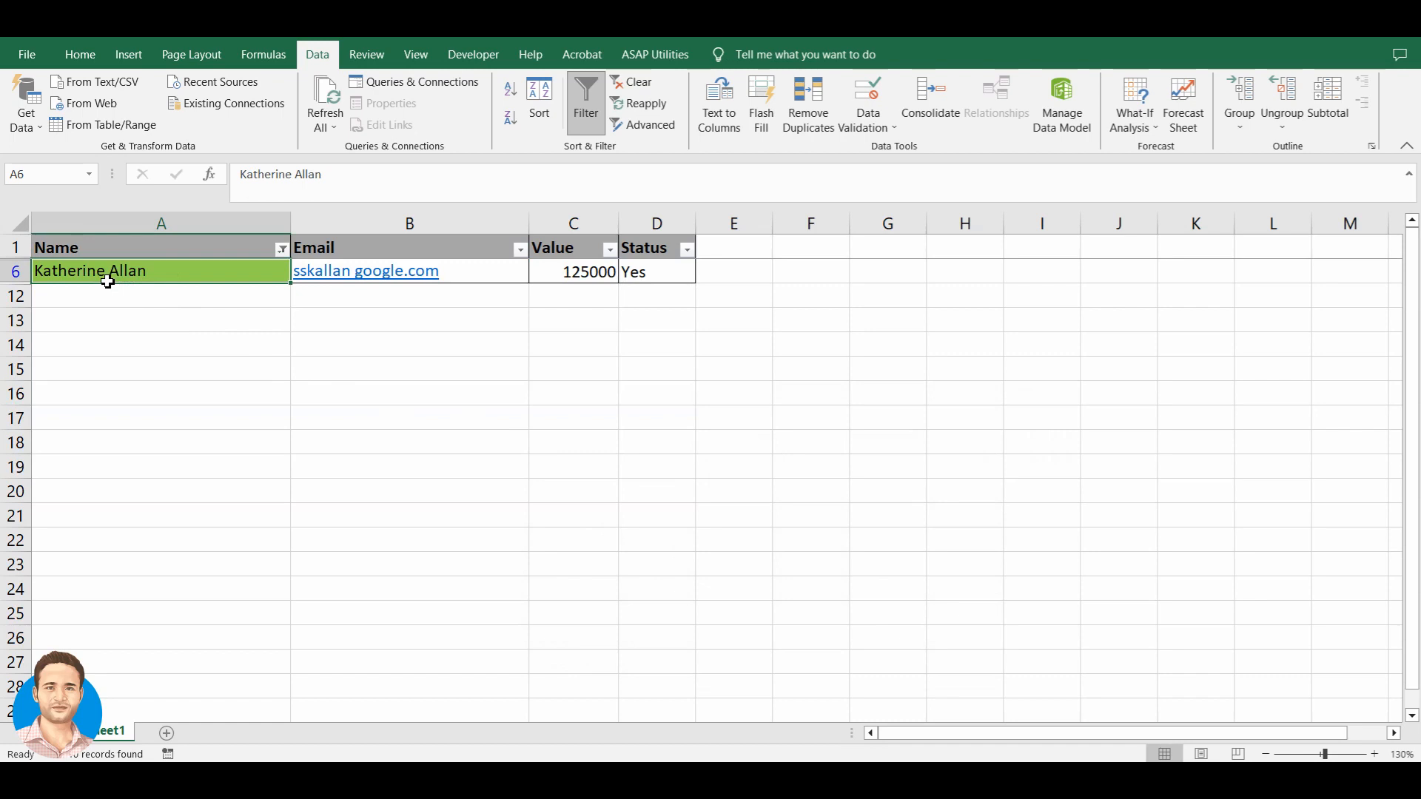
- Turn off filtering and copy row 6's record into the empty row 12
key(ctrl+shift+l)
key(ctrl+Down)
key(Up)
key(Up)
key(Up)
key(Up)
key(Up)
key(Up)
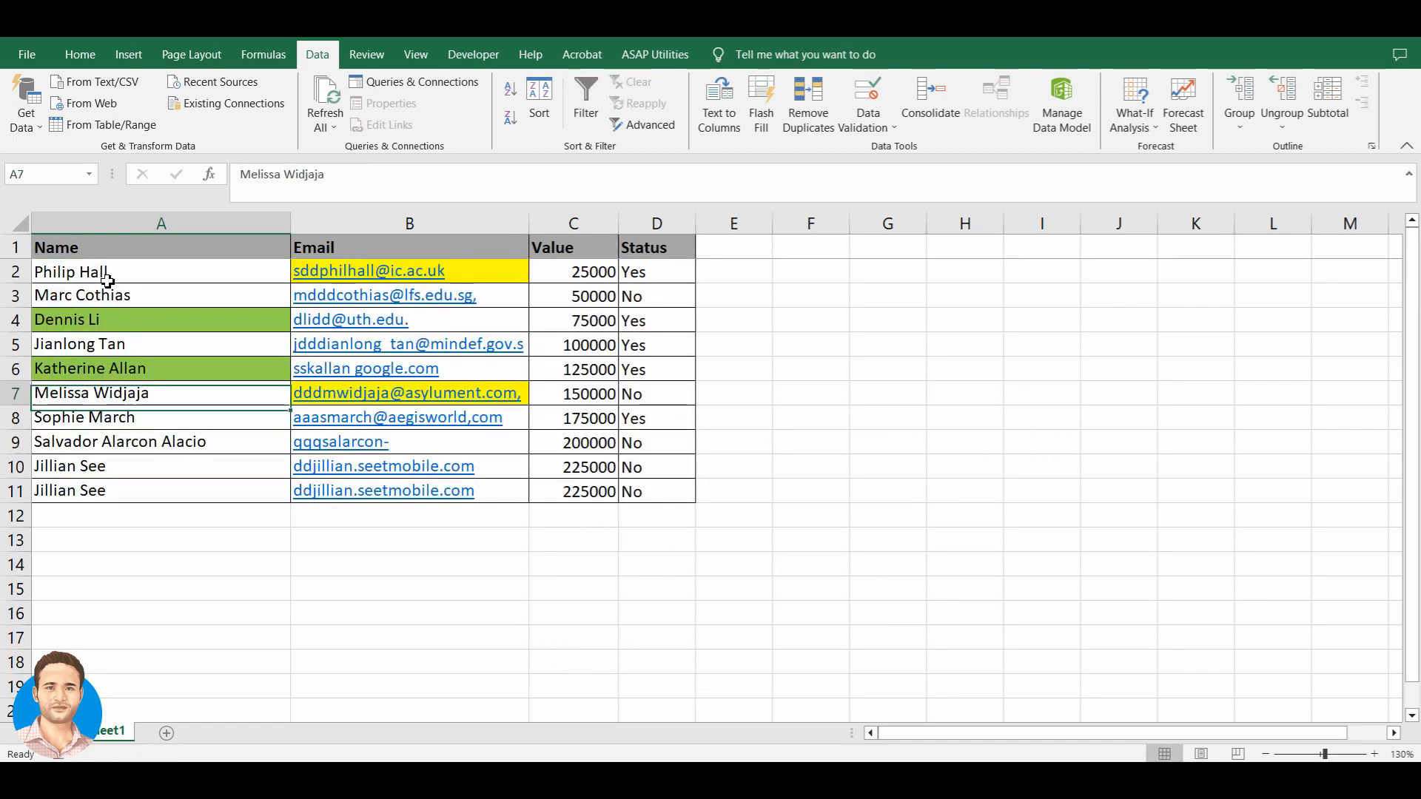
key(Down)
key(shift+Right)
key(shift+Right)
key(shift+Right)
key(ctrl+c)
key(ctrl+Down)
key(Down)
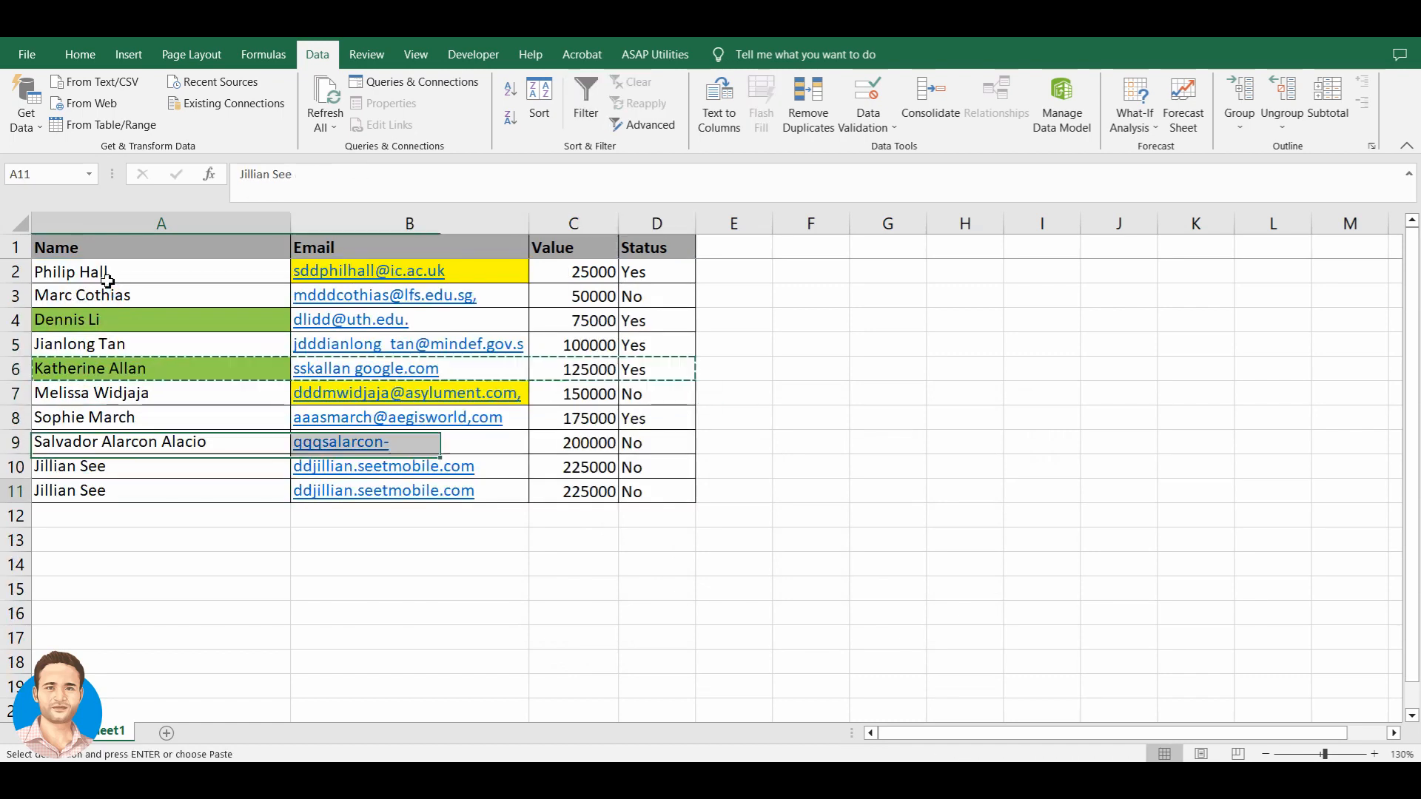
key(ctrl+v)
key(Escape)
key(ctrl+Home)
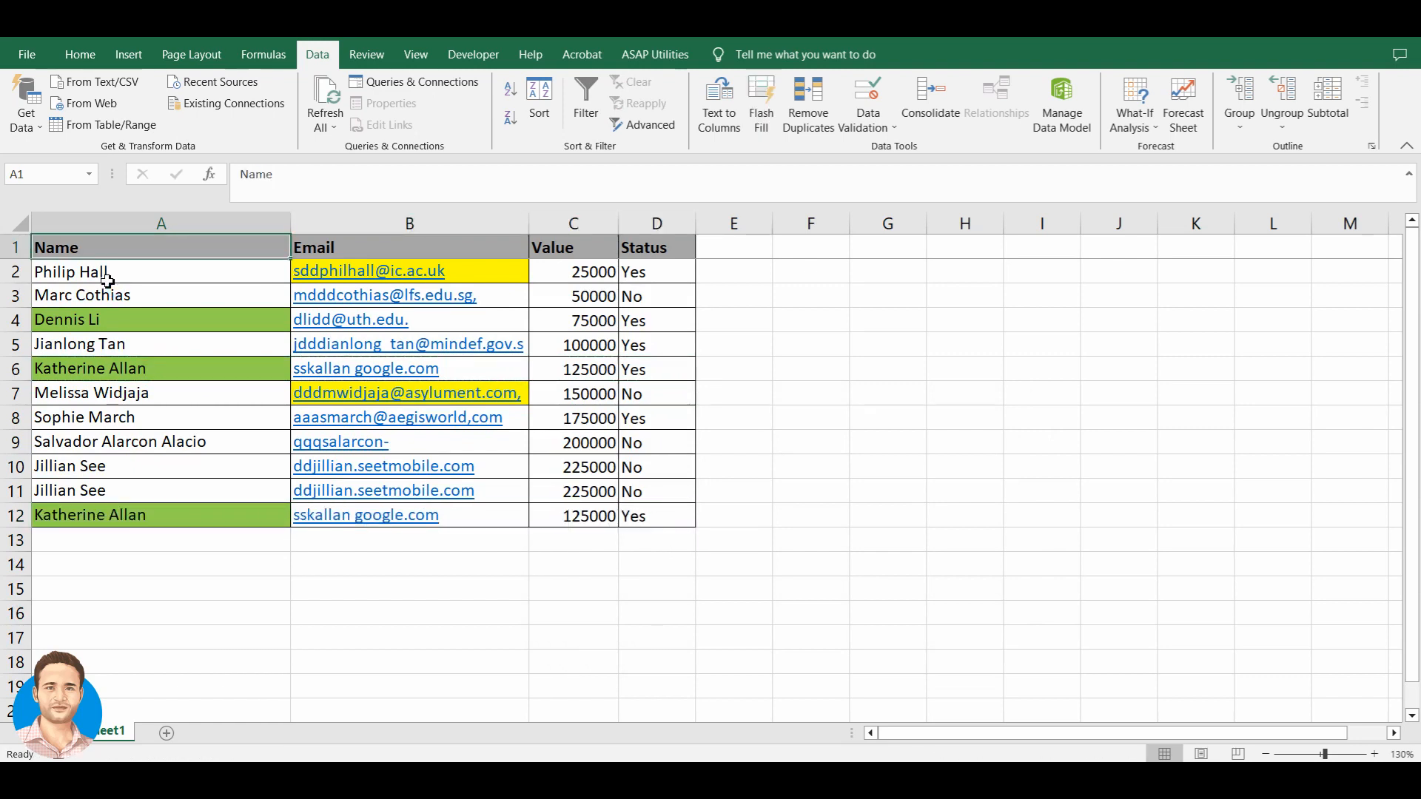
- Re-enable AutoFilter and filter Name to begins with 'k', showing rows 6 and 12
key(ctrl+shift+l)
key(alt+Down)
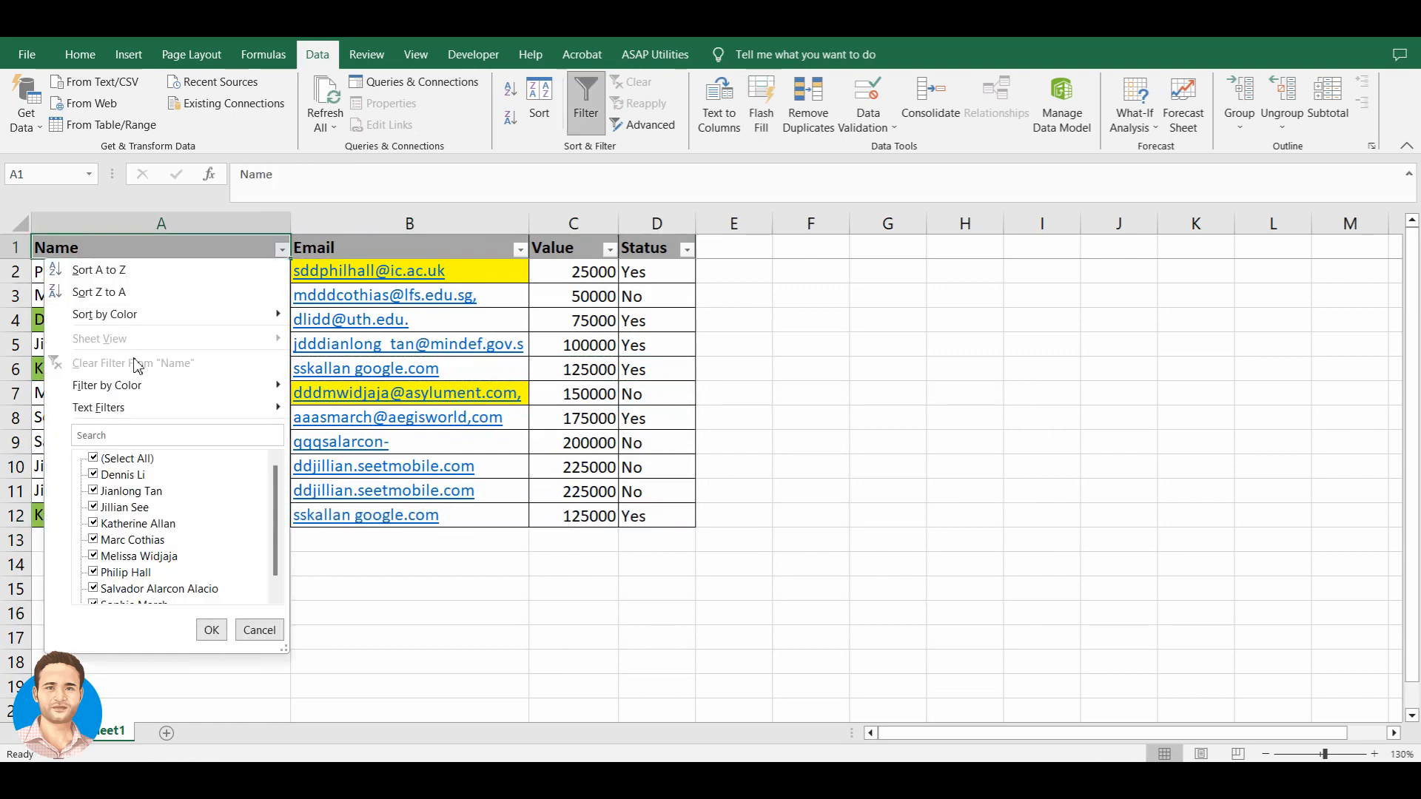
mouse_move(145, 407)
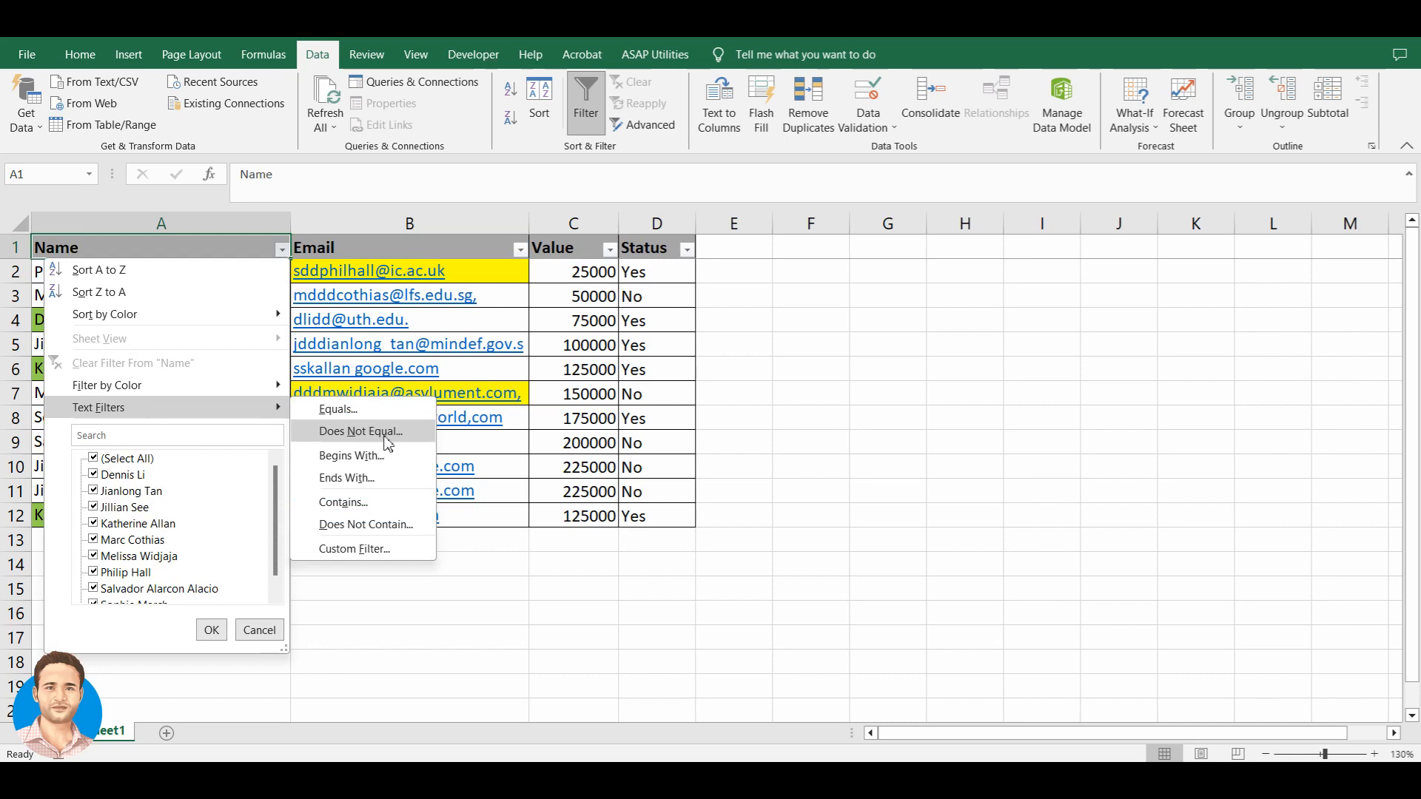
click(350, 456)
text(k)
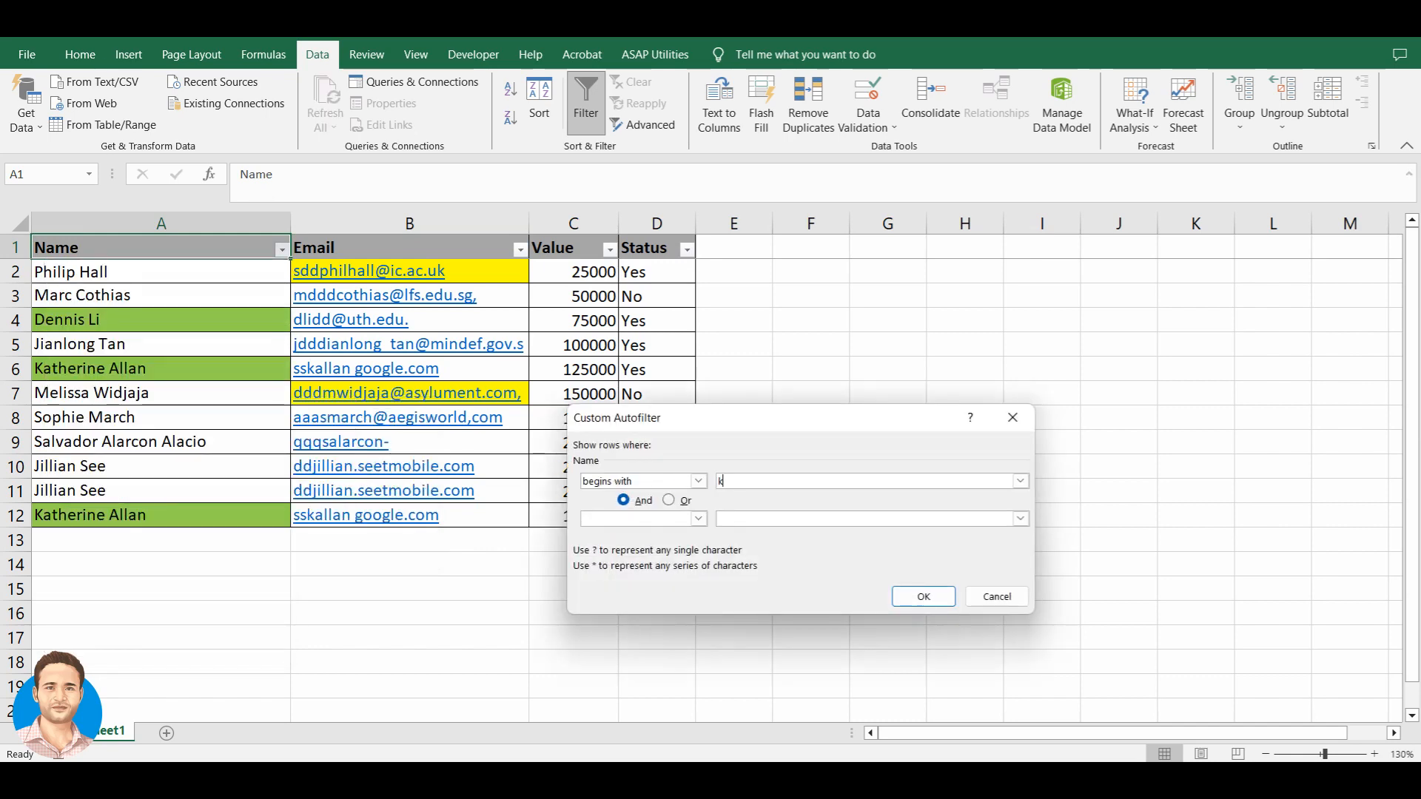
click(927, 598)
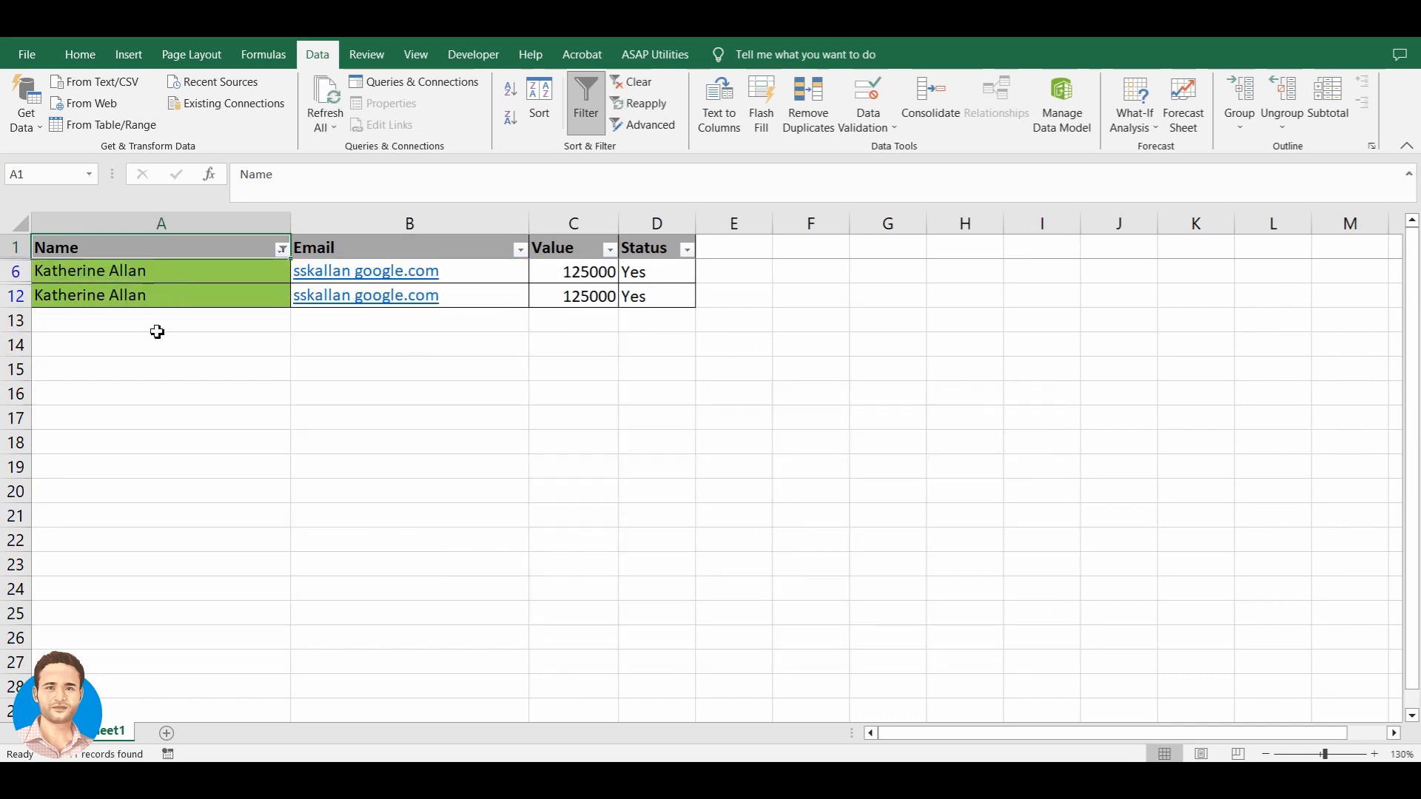
click(288, 255)
click(253, 255)
- Replace the K filter with a Name 'Ends With' tan filter showing row 5, then undo it
click(282, 251)
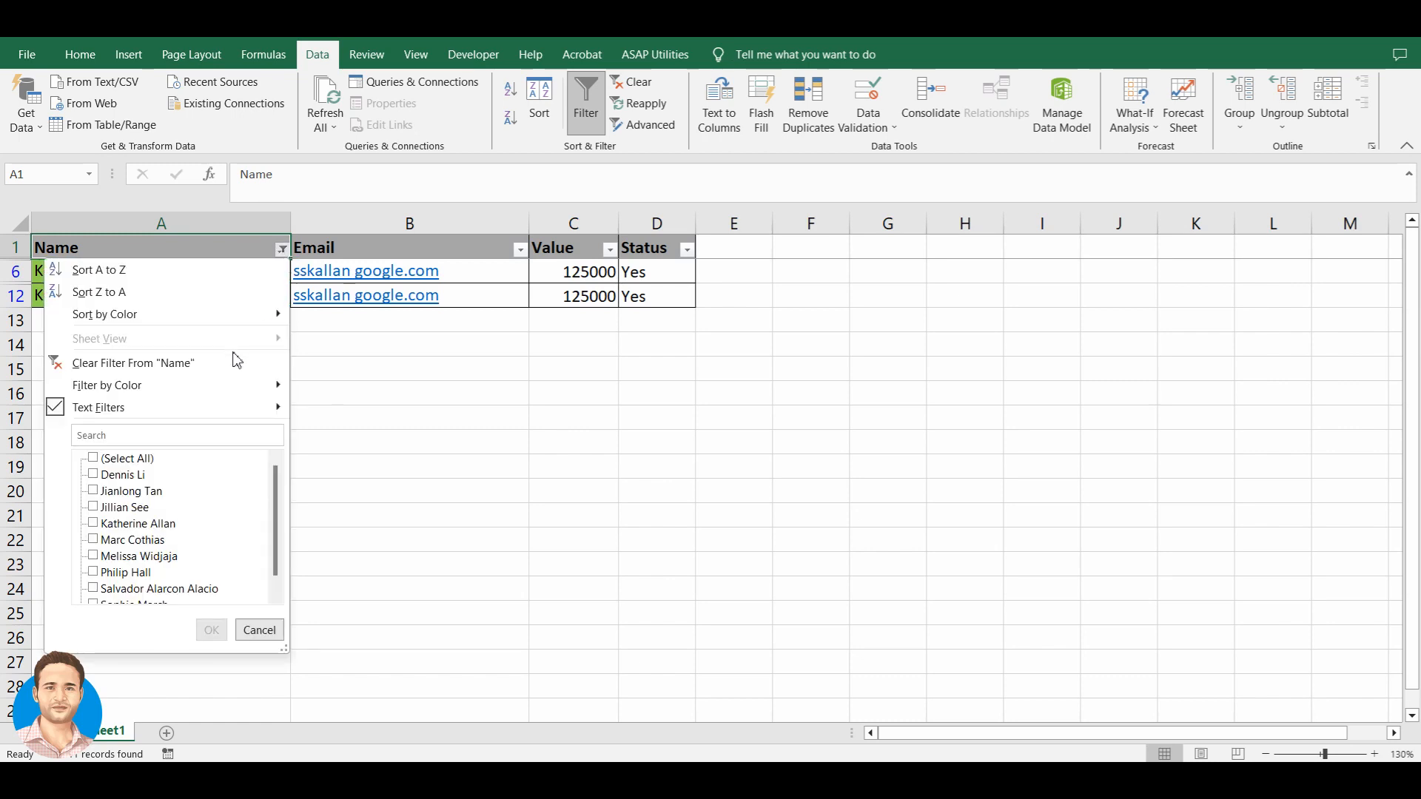
click(283, 253)
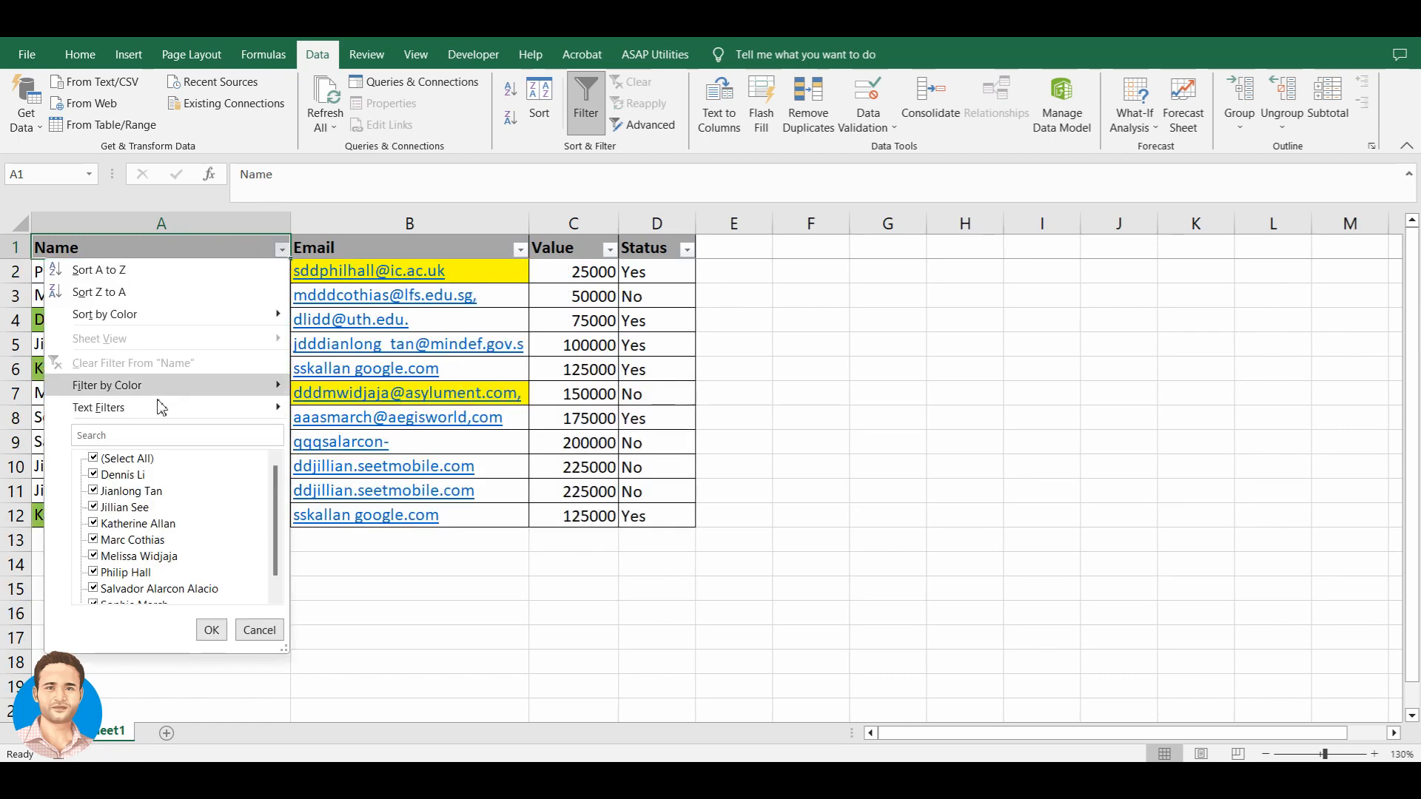
mouse_move(157, 408)
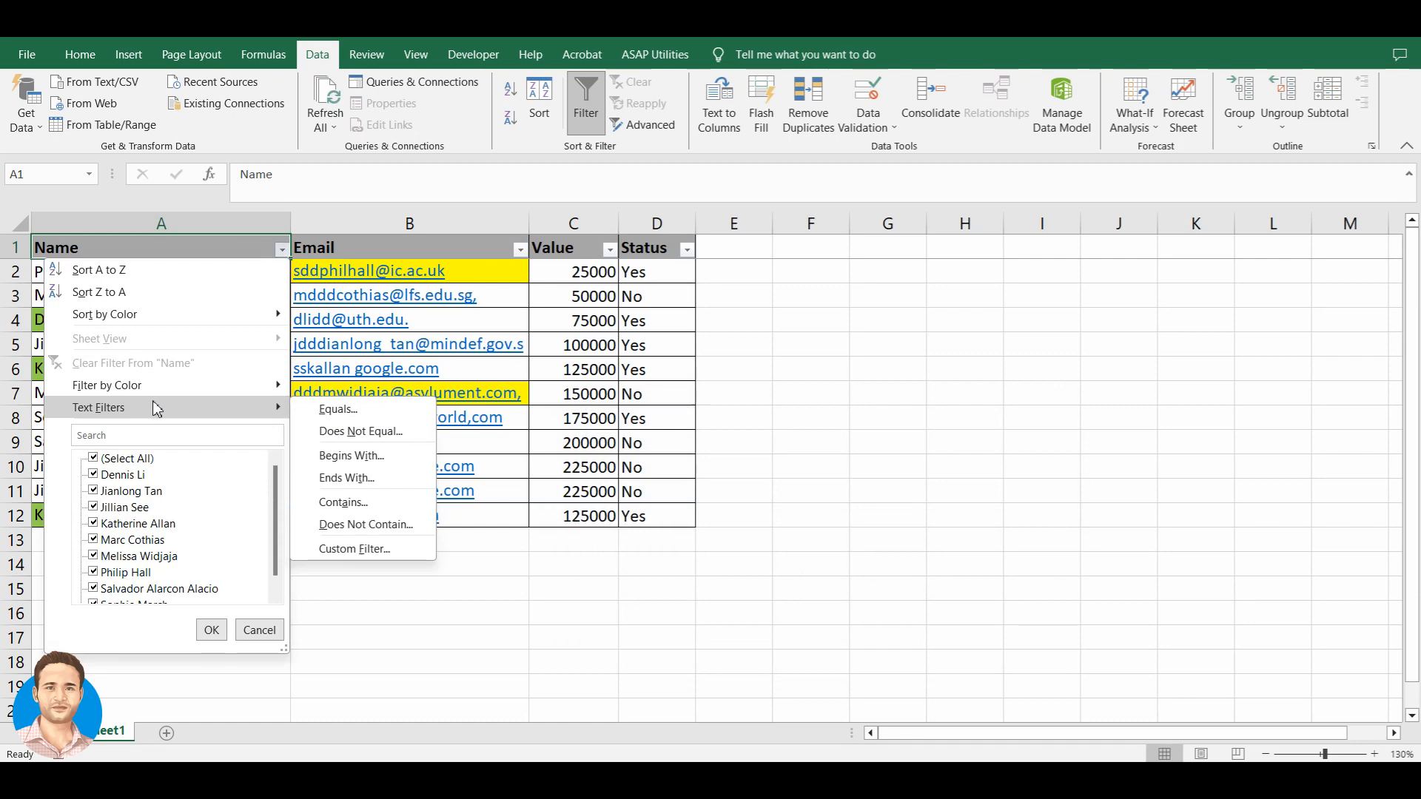
click(335, 485)
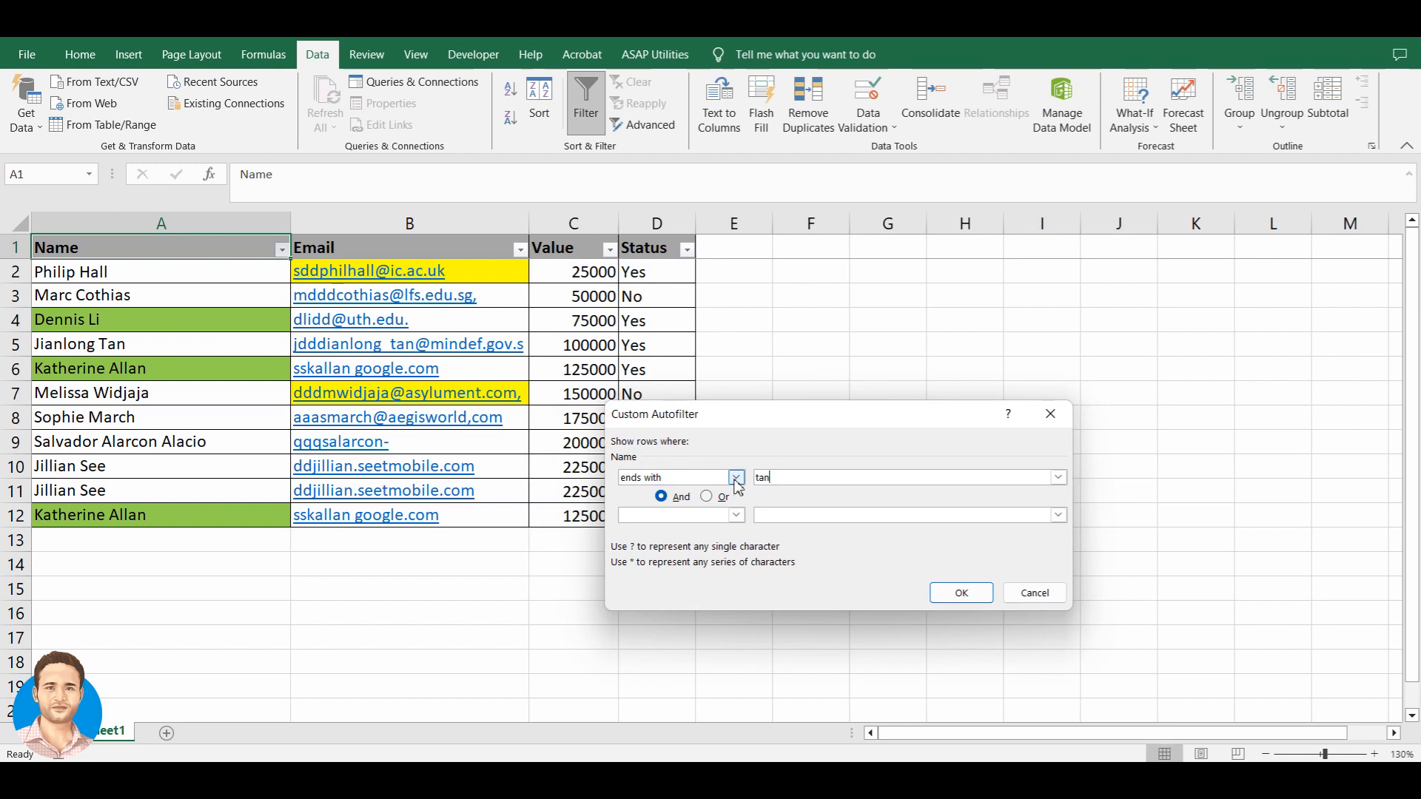
click(940, 596)
click(136, 279)
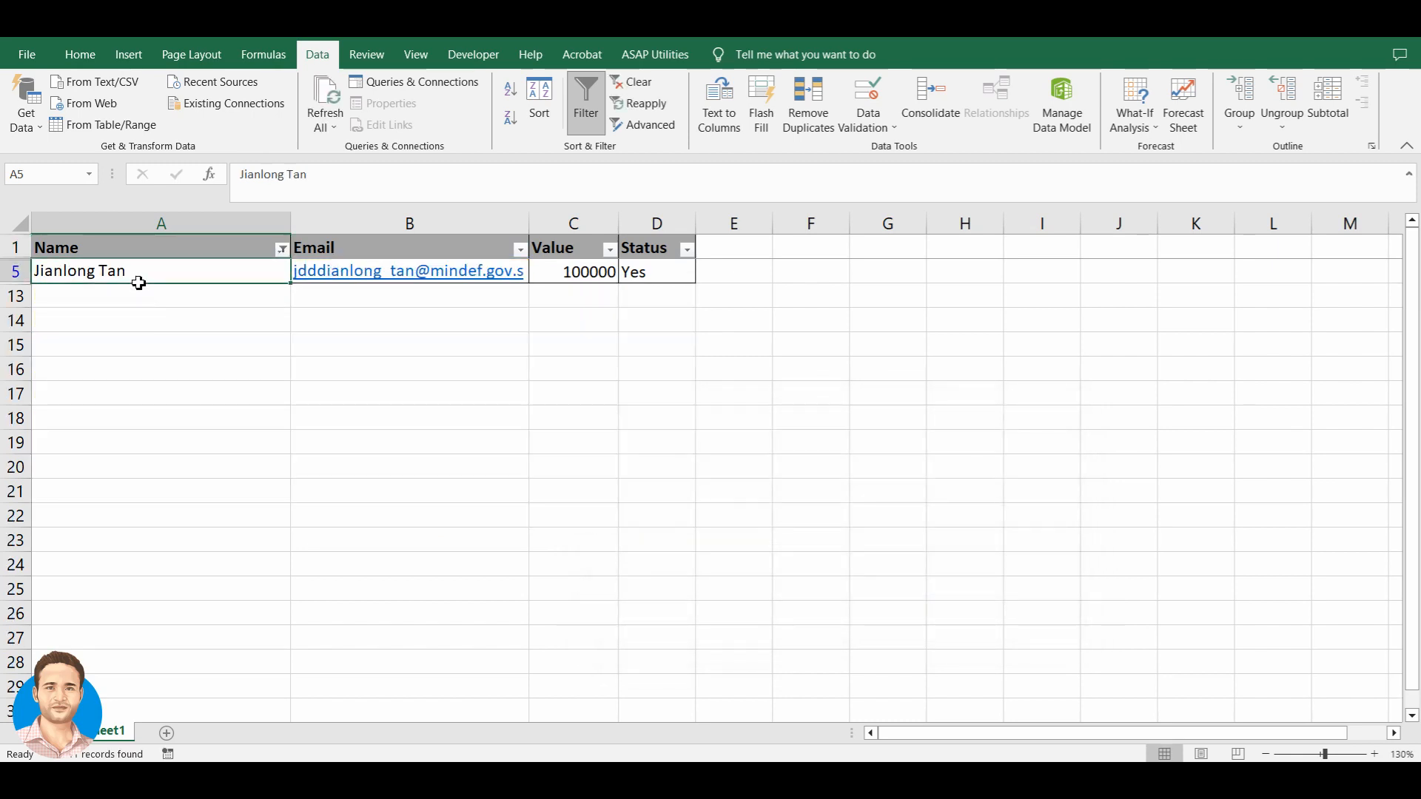
click(239, 256)
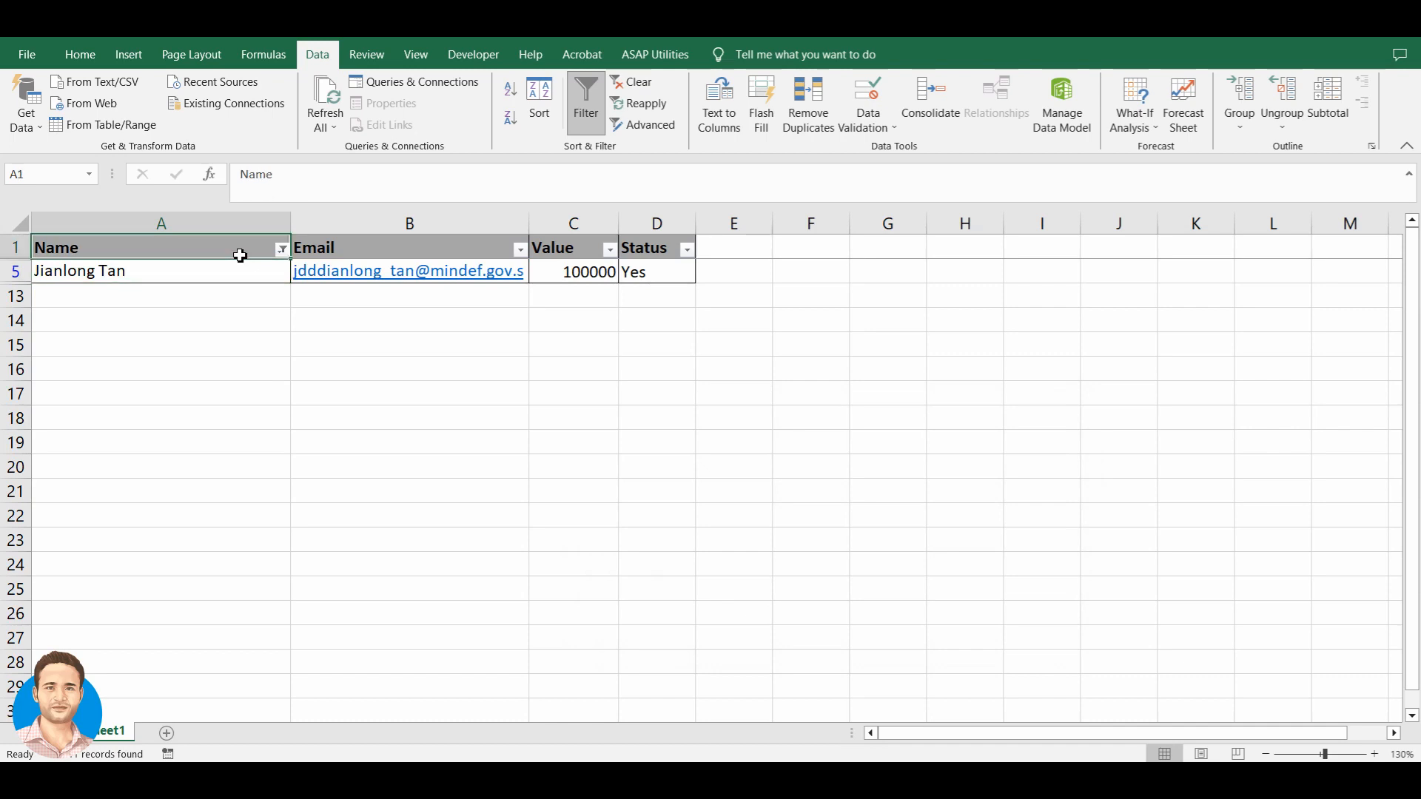
key(ctrl+z)
- Filter the Email column to addresses ending with '.', leaving rows 4 and 5
key(alt+Down)
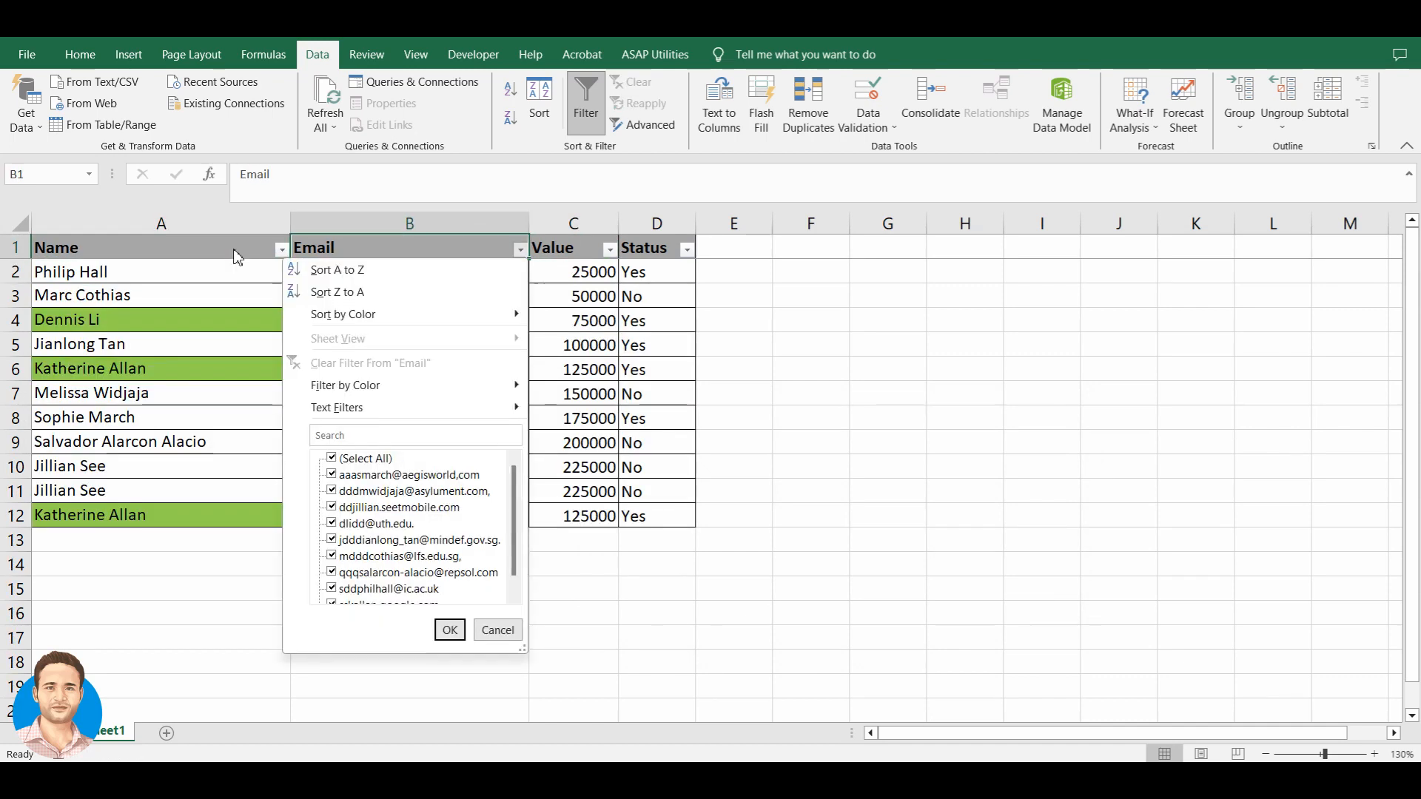
key(Down)
key(Down)
key(Down)
key(Down)
key(Down)
key(Down)
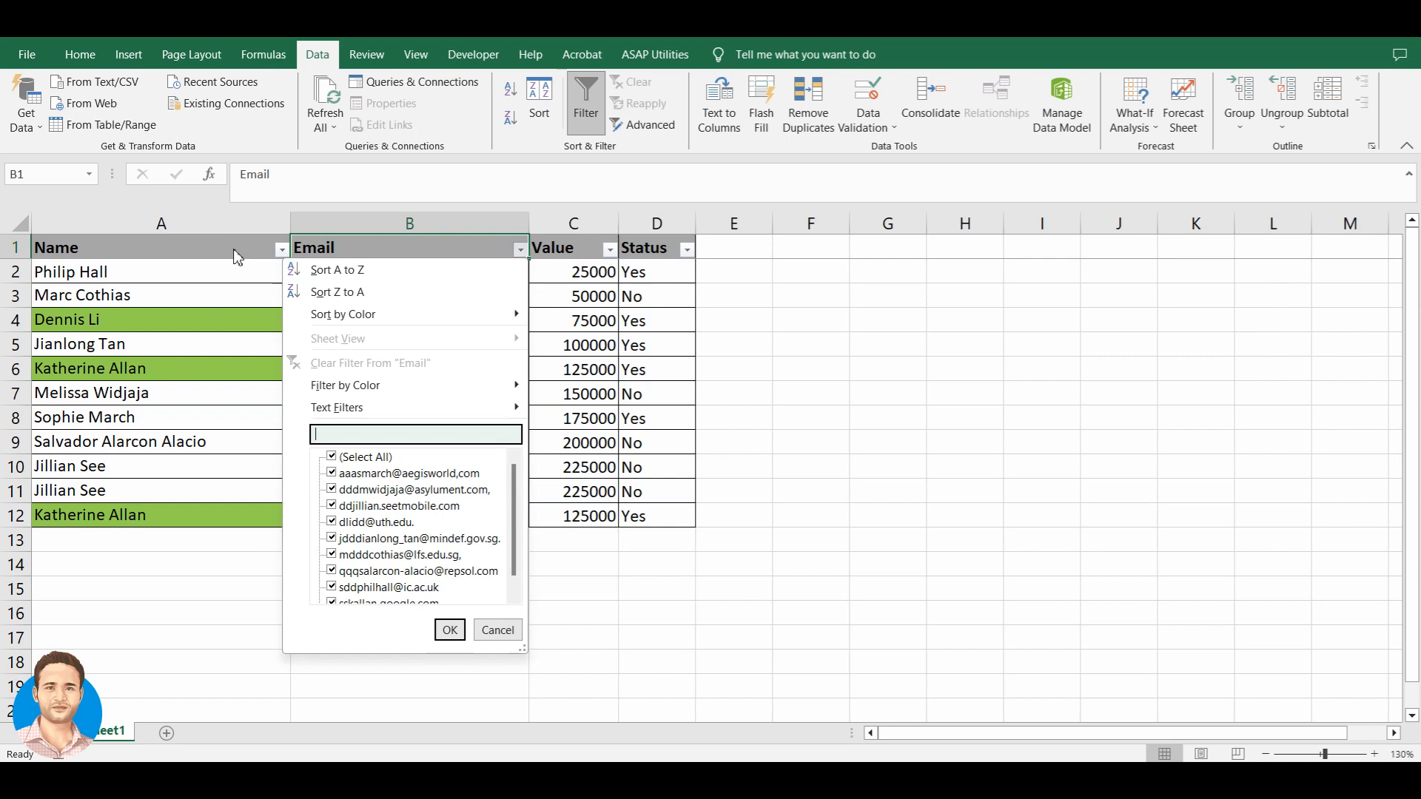
key(Up)
key(Right)
key(Down)
key(Down)
key(Down)
key(Return)
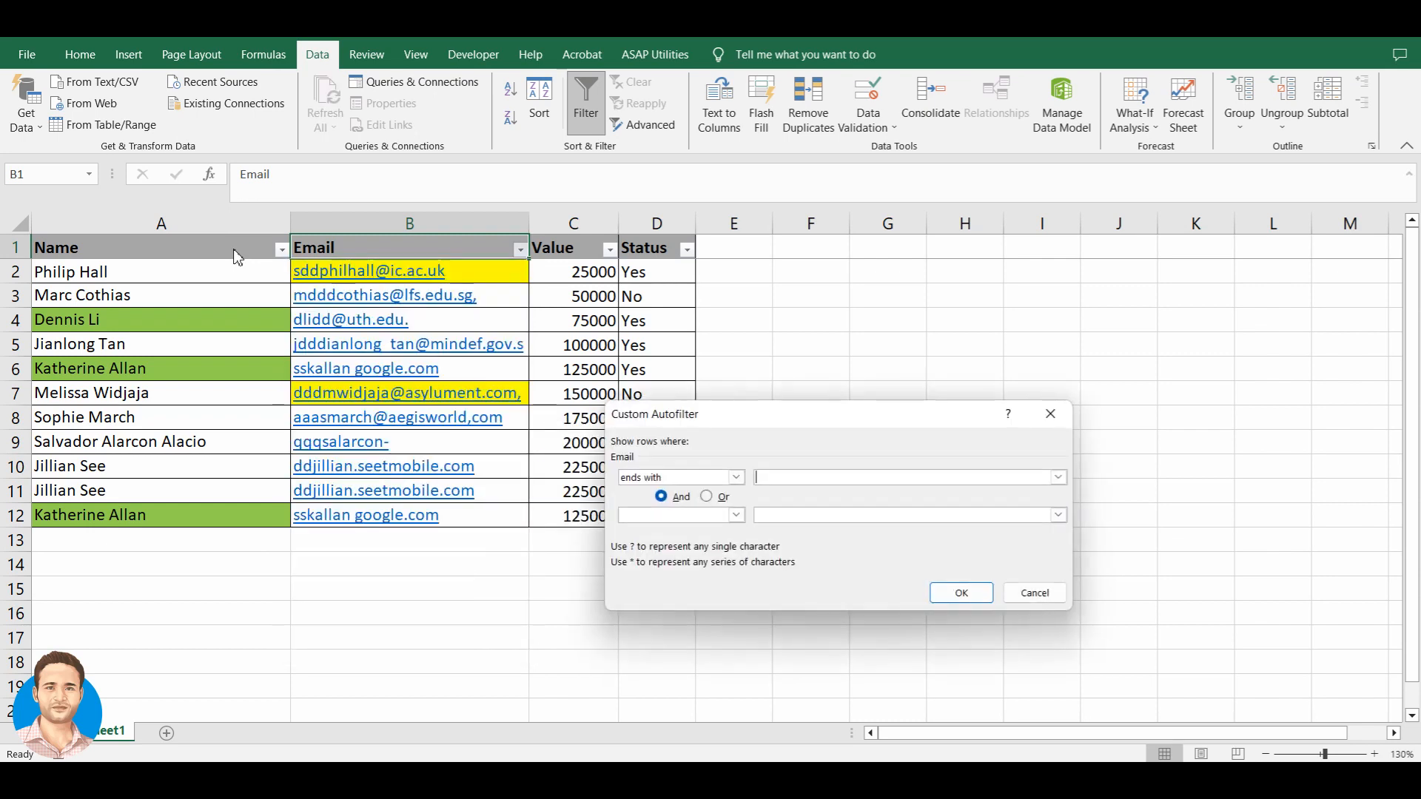
text(.)
drag(821, 420, 828, 419)
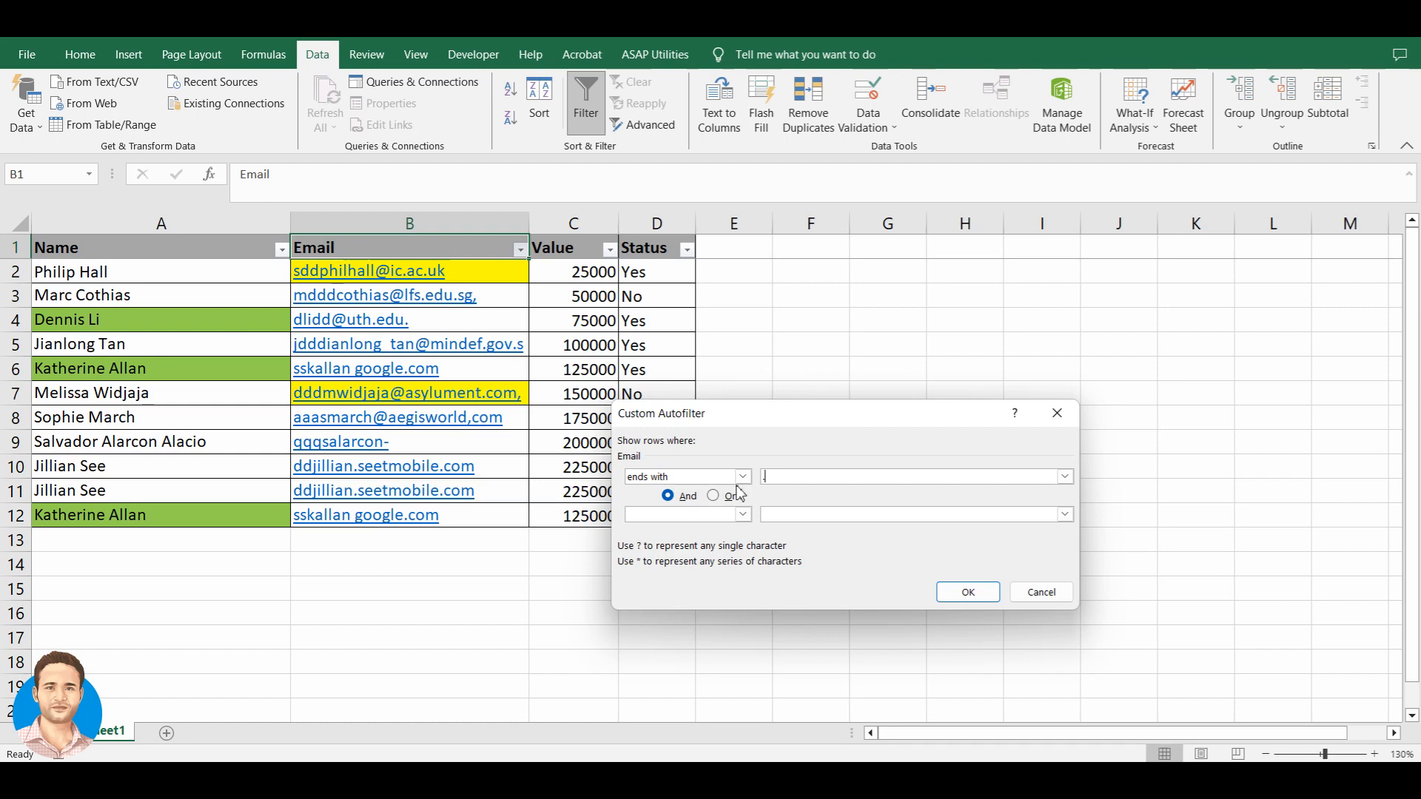
click(967, 592)
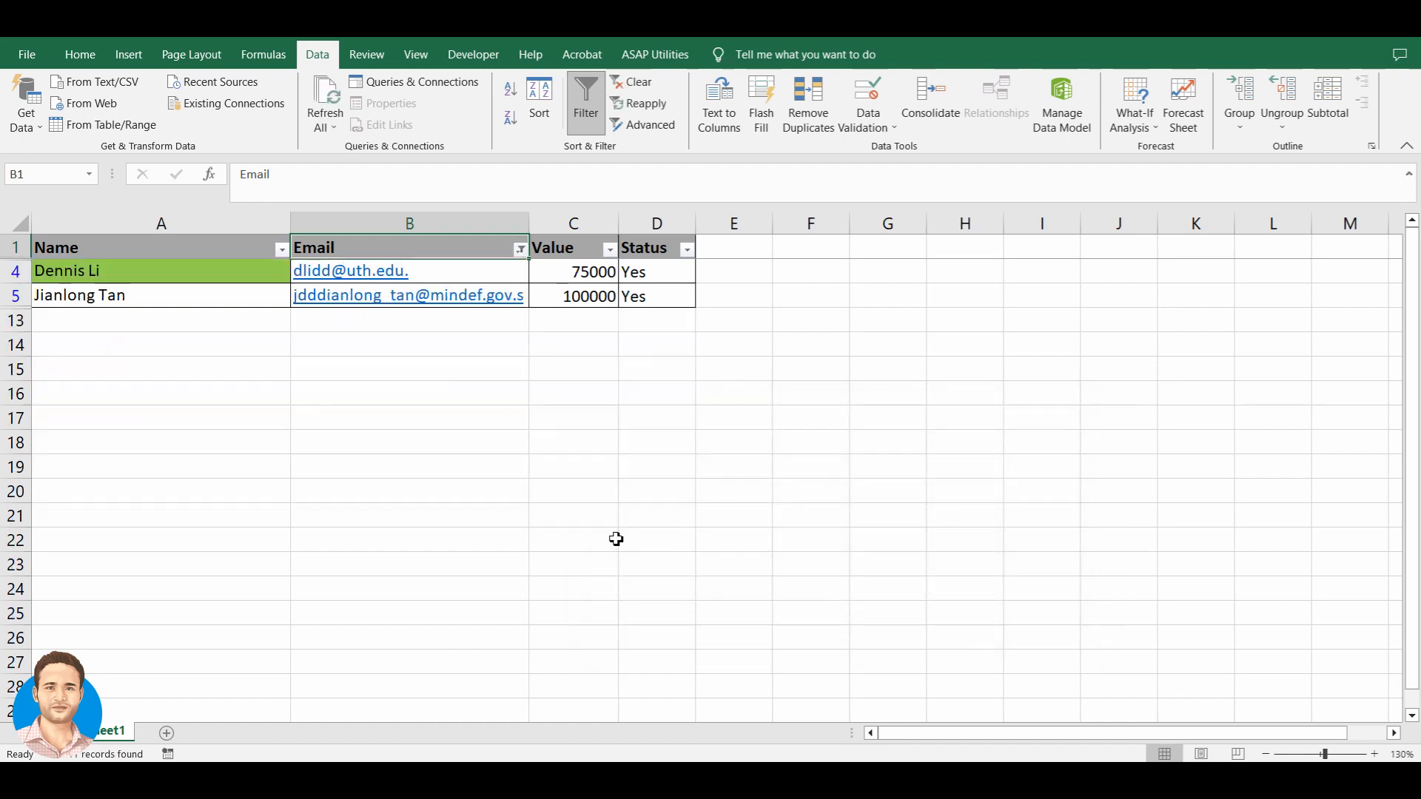
- Remove the trailing full stops from the email addresses in B4 and B5
key(Down)
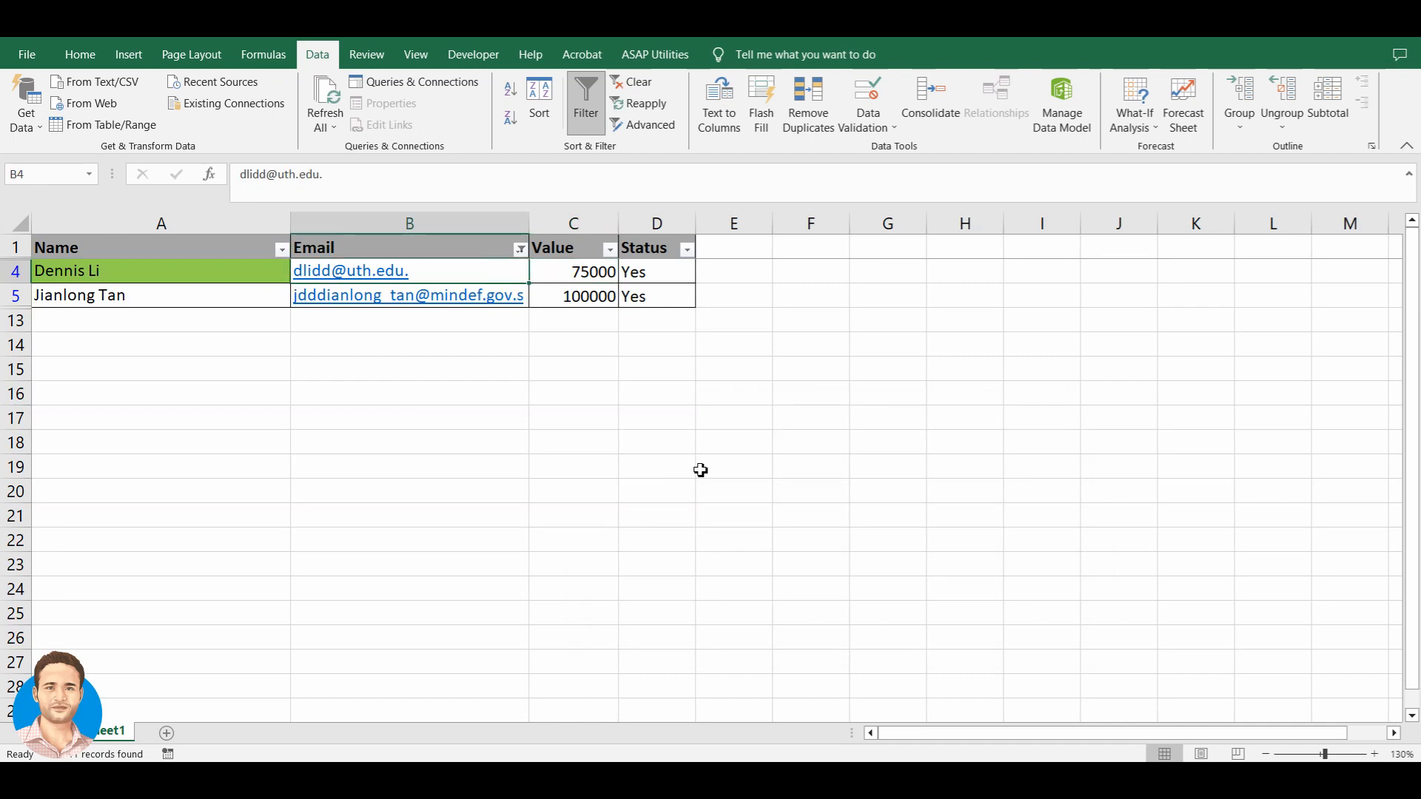
key(Up)
key(Down)
key(F2)
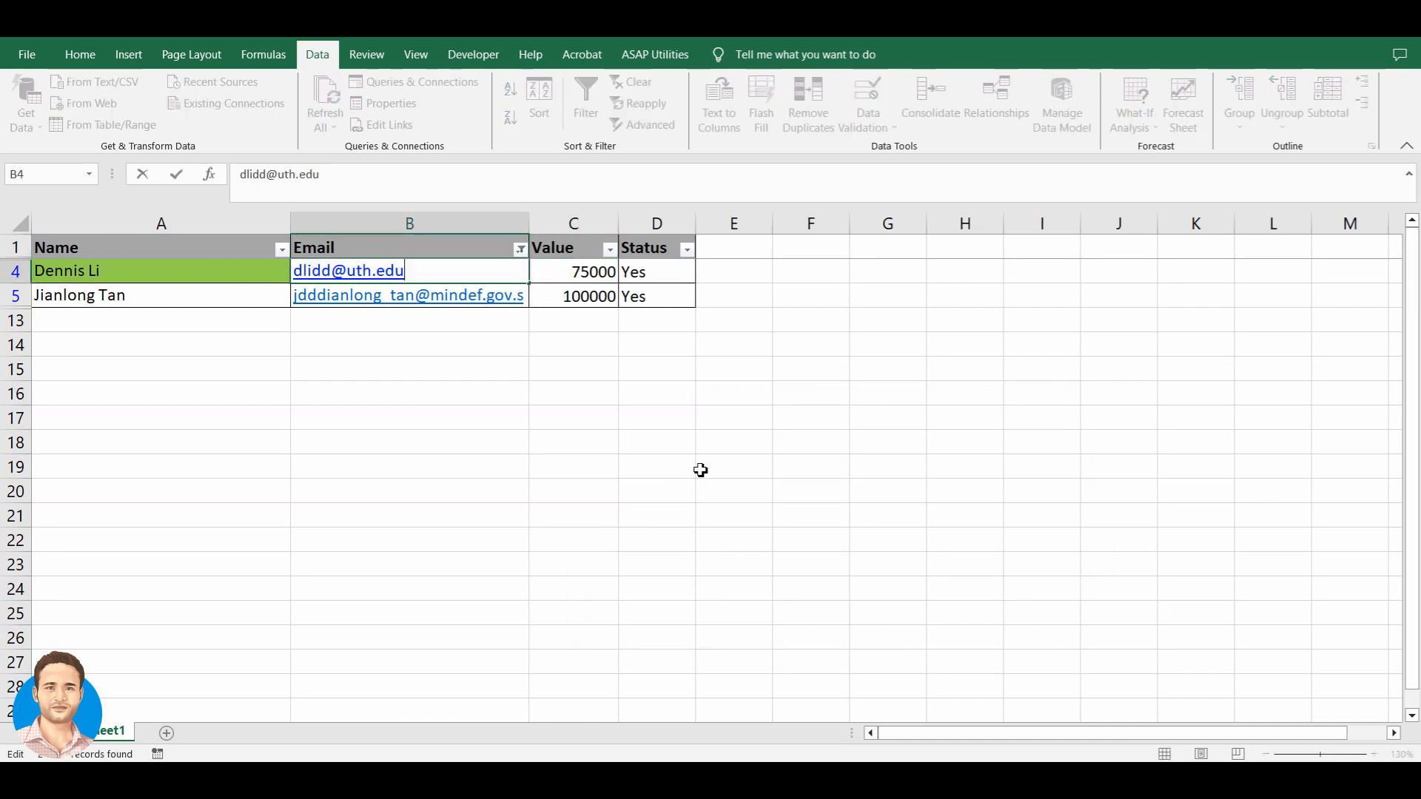
key(Return)
key(Up)
key(Down)
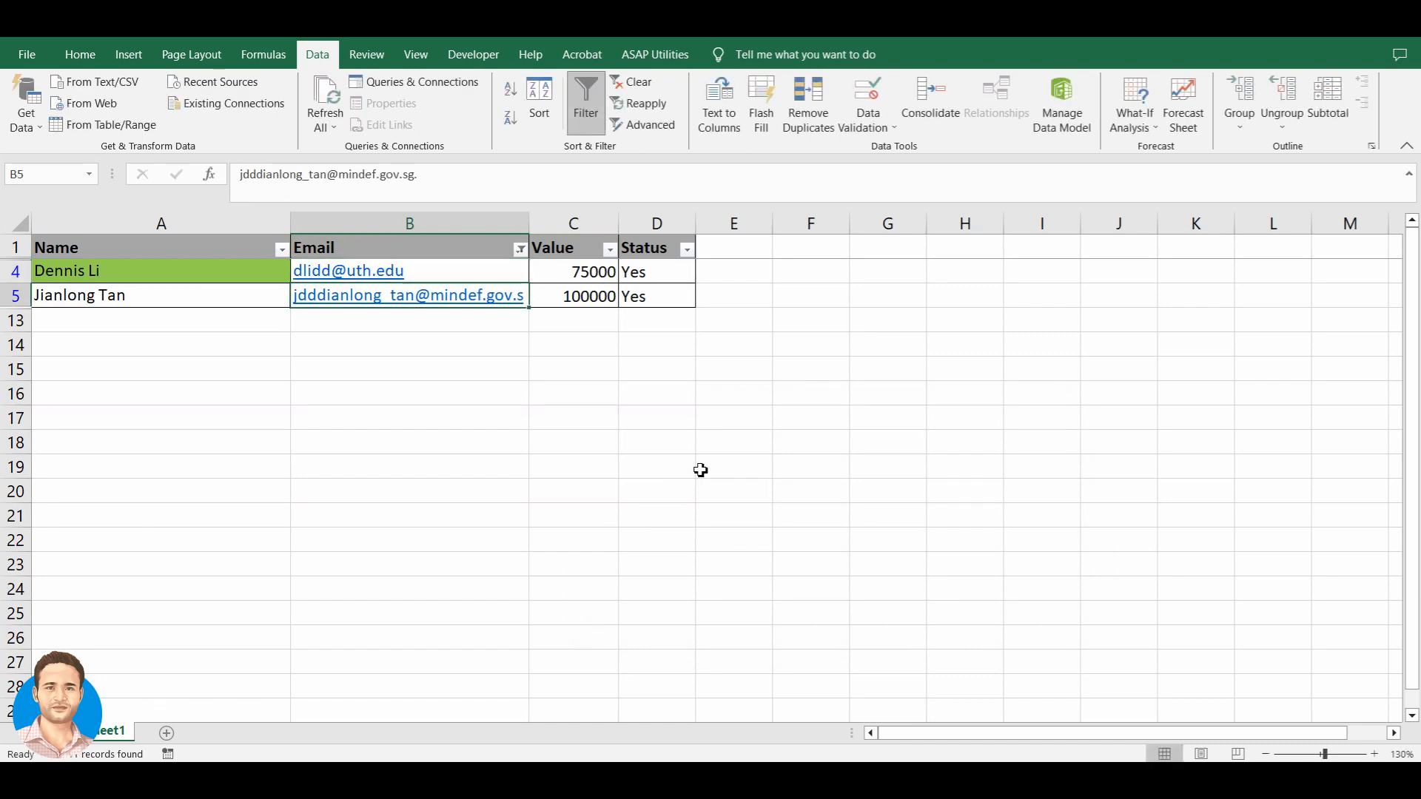
key(F2)
key(BackSpace)
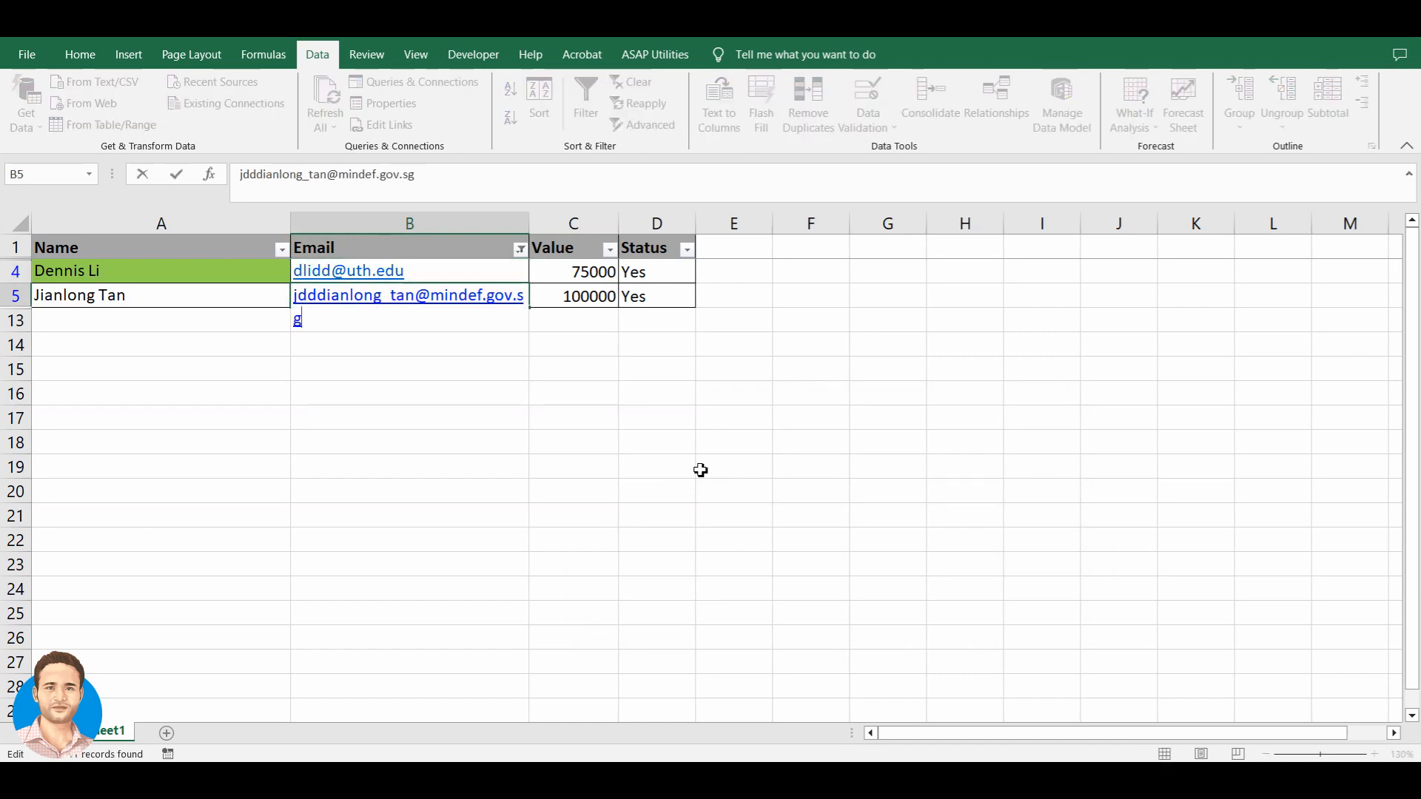
- Bring up the Ends With custom filter for the Email column
click(520, 249)
mouse_move(355, 406)
click(597, 476)
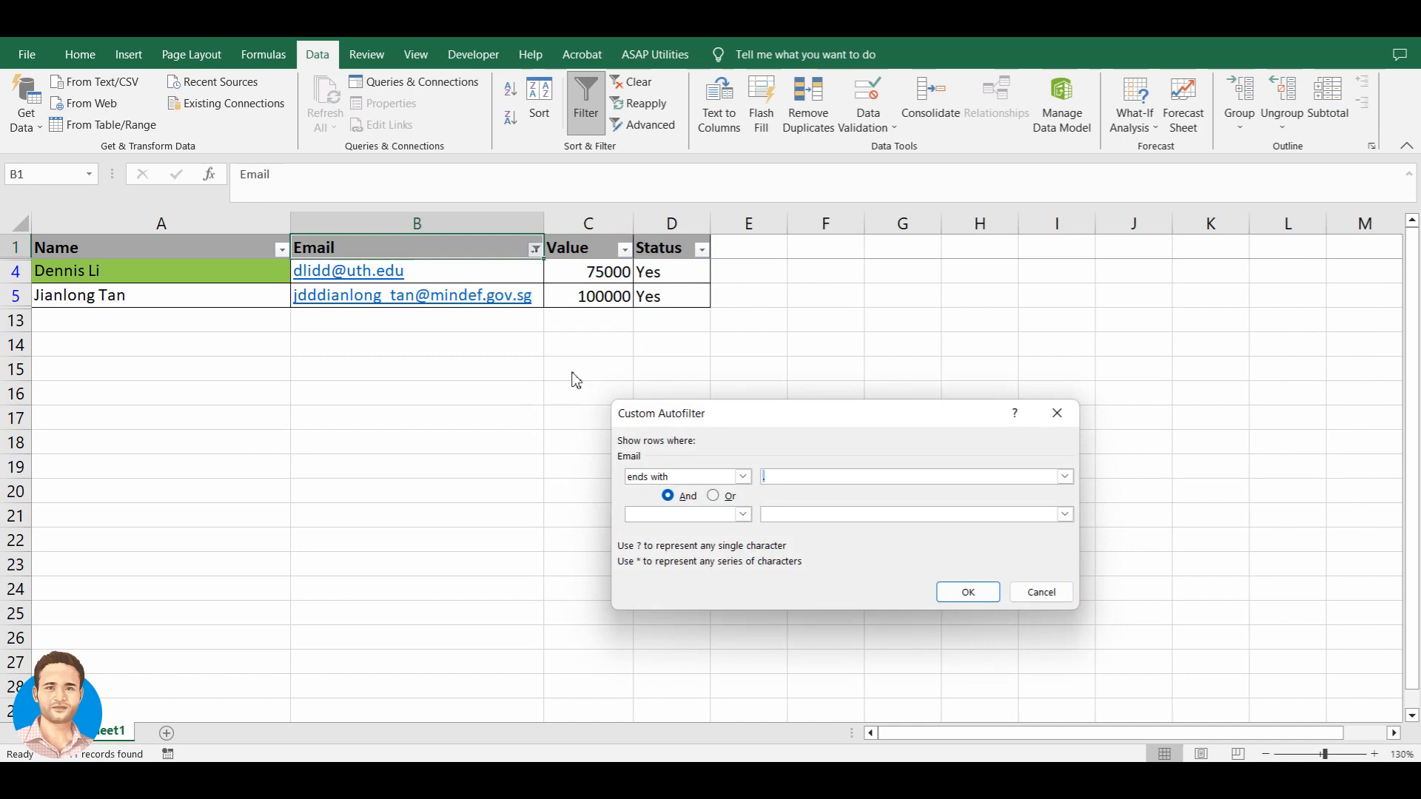
- Filter the Email column to addresses ending with a comma
drag(771, 426, 777, 422)
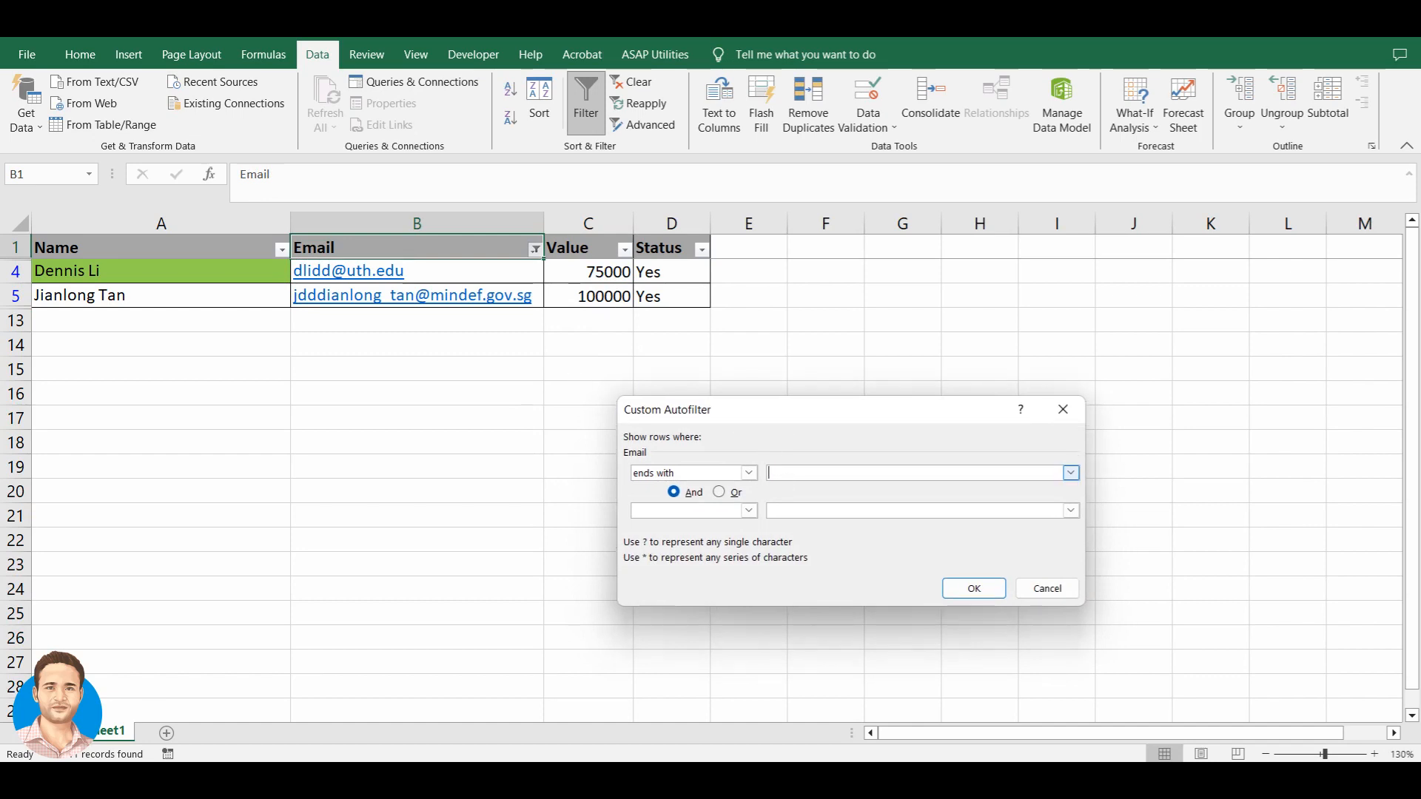
text(,)
key(Return)
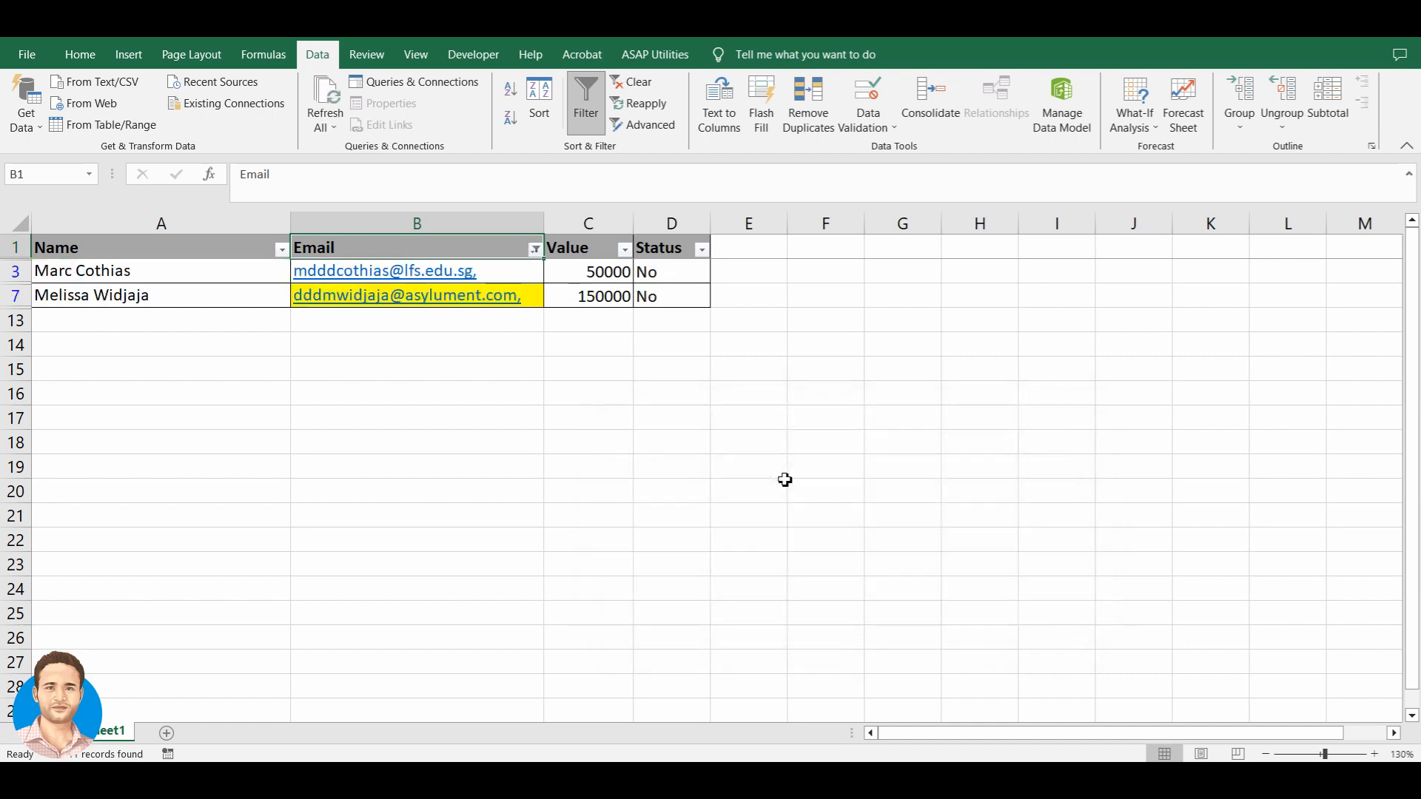
- Delete the trailing commas from the email addresses in B3 and B7
key(Down)
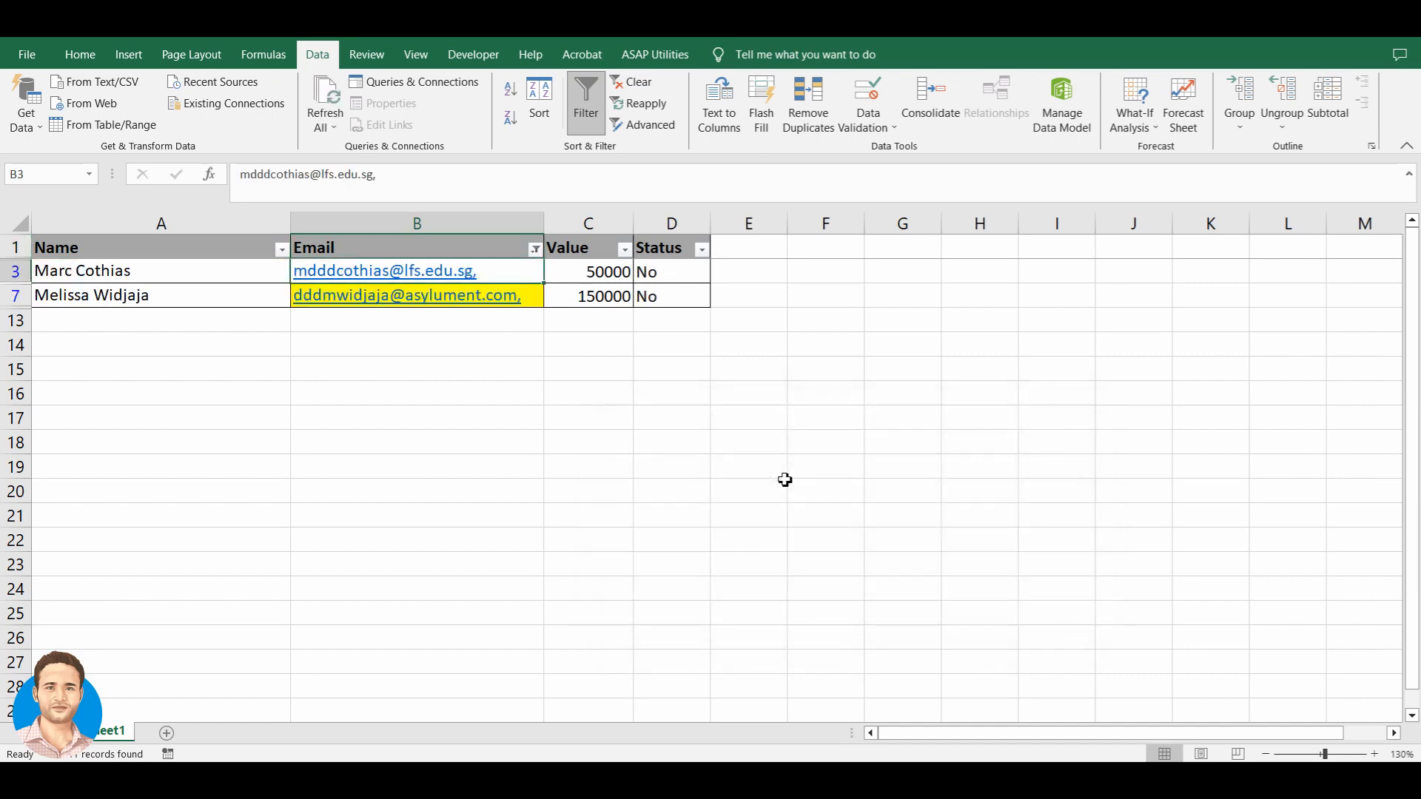
key(F2)
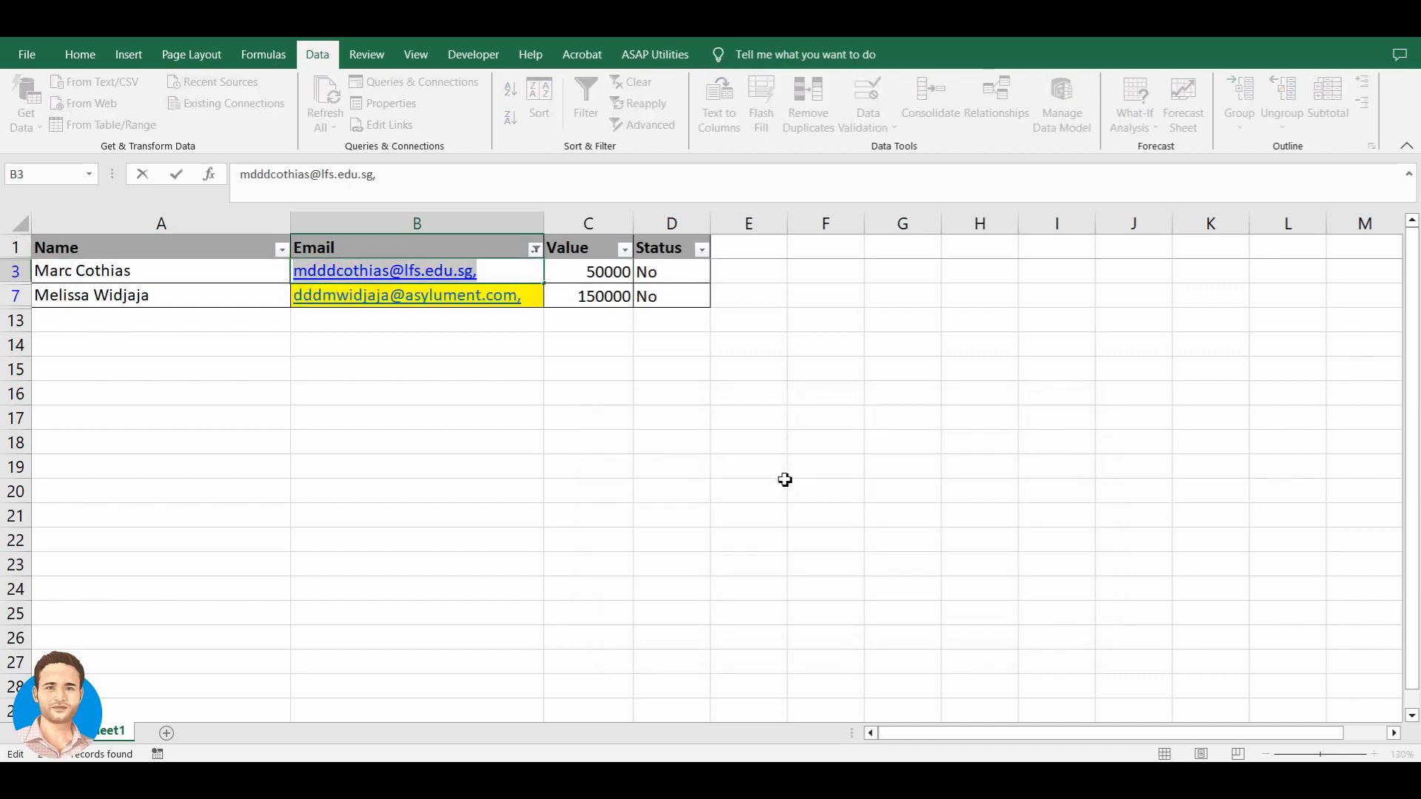
key(End)
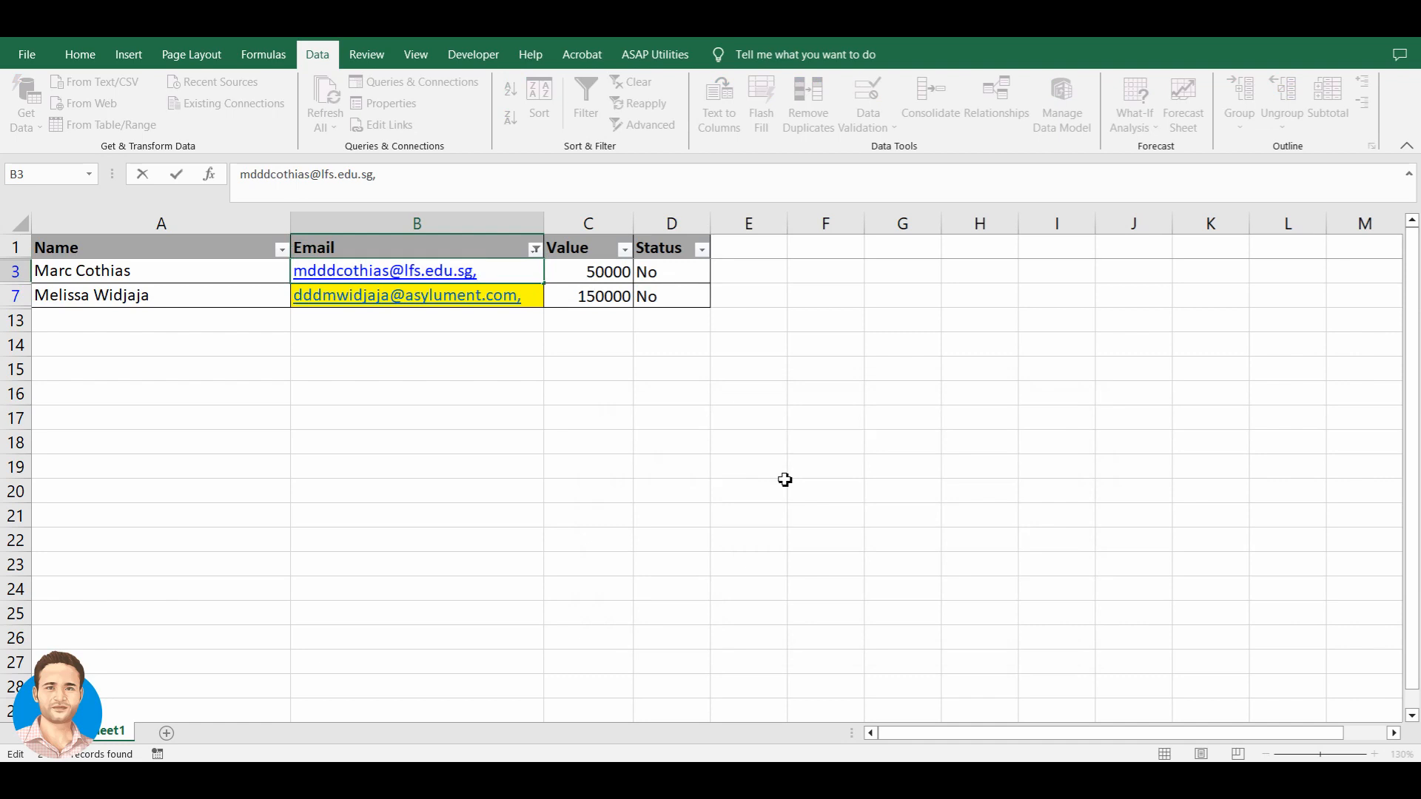
key(BackSpace)
key(ctrl+Return)
key(Down)
key(F2)
key(BackSpace)
key(Tab)
- Return to the Email header and bring up its filter dropdown
key(Left)
key(ctrl+Up)
key(Down)
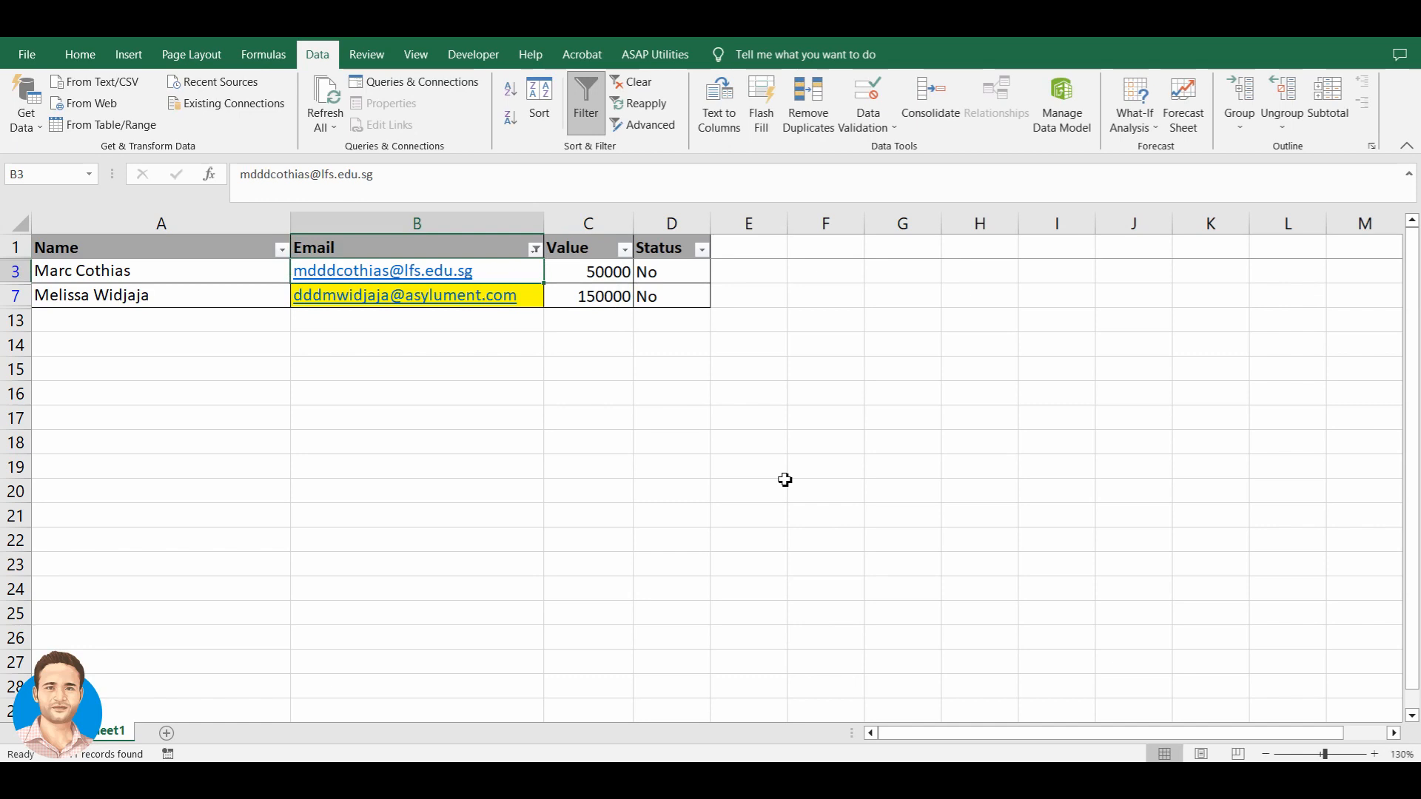
key(Down)
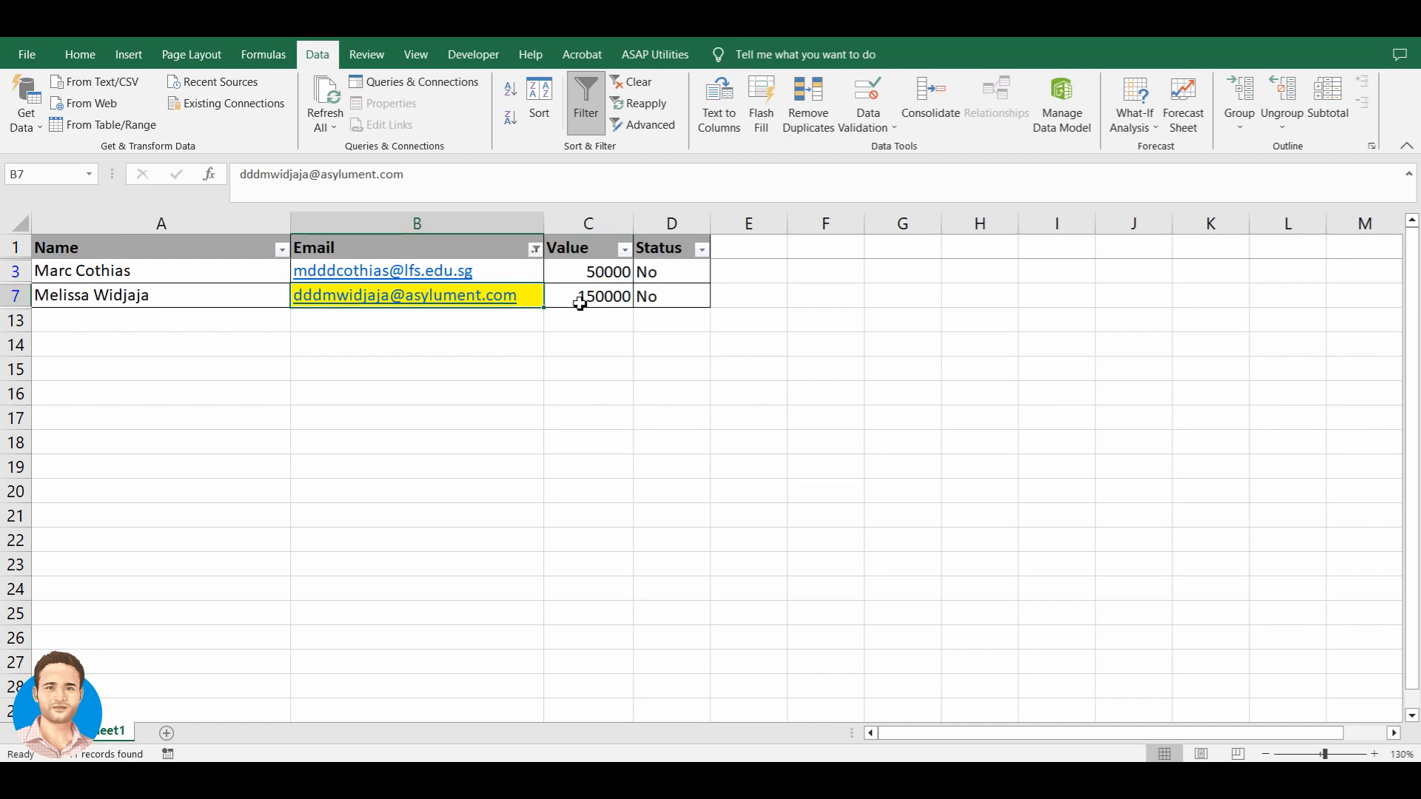
key(Down)
key(Up)
key(Up)
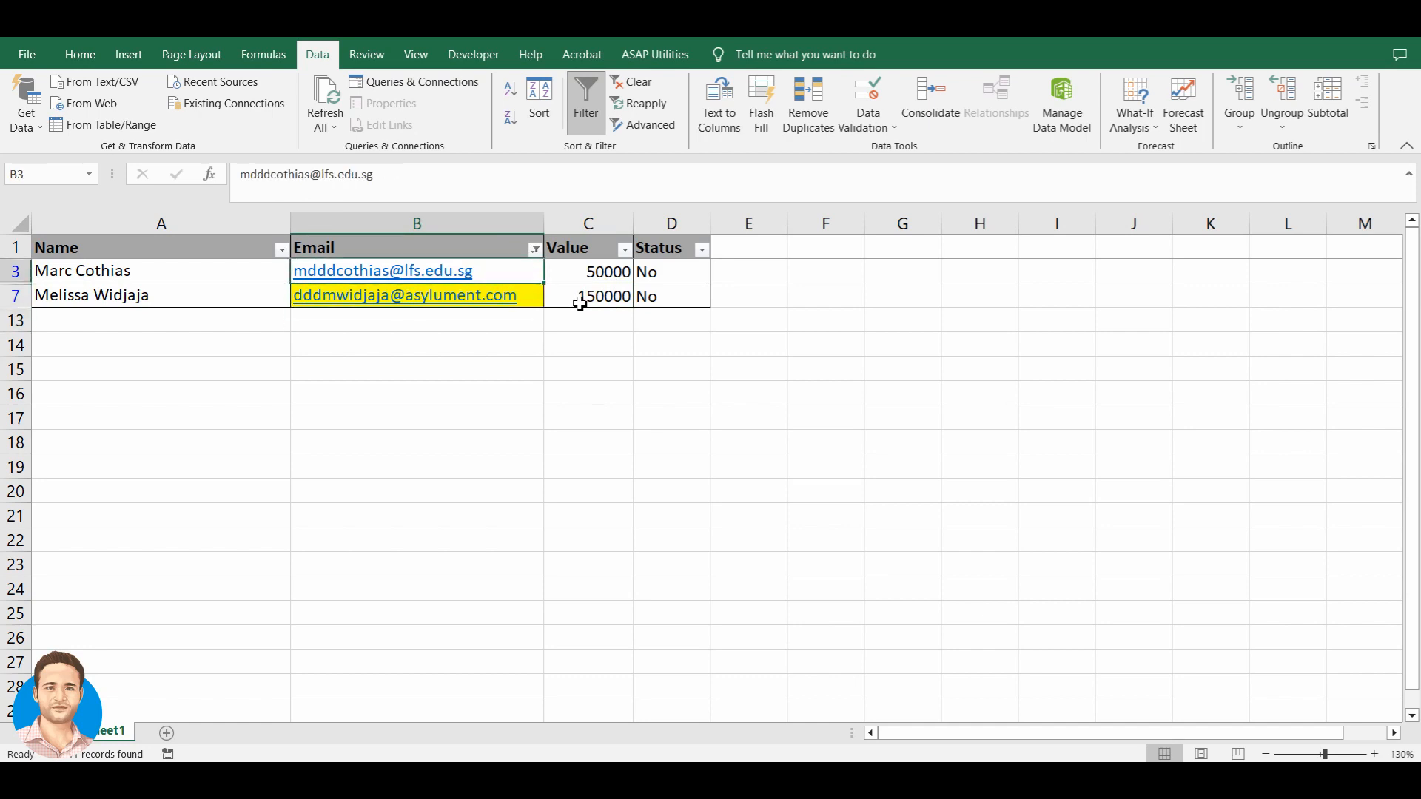
key(Up)
key(alt+Down)
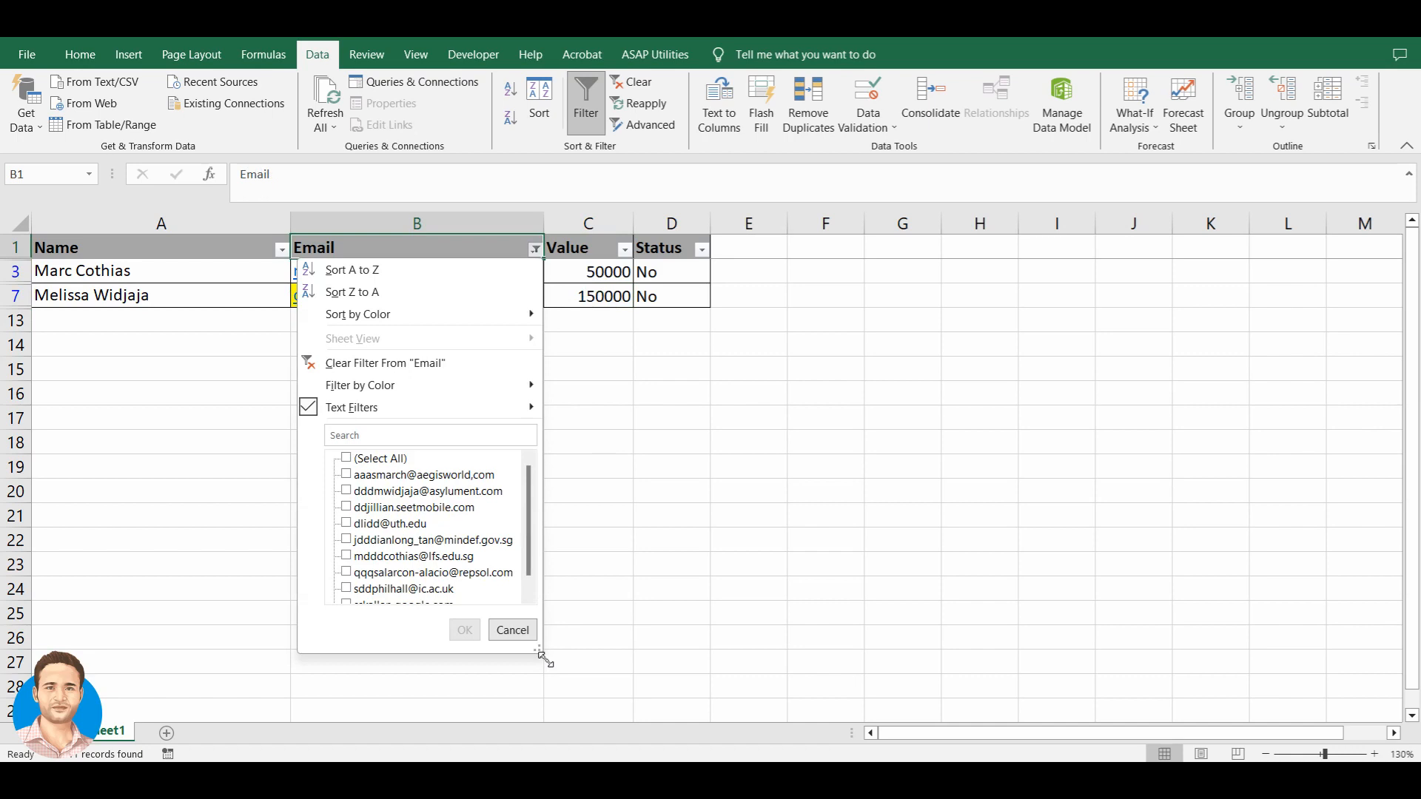
- Cancel the Ends With email filter and reopen the Email column's Text Filters menu
drag(538, 650, 746, 722)
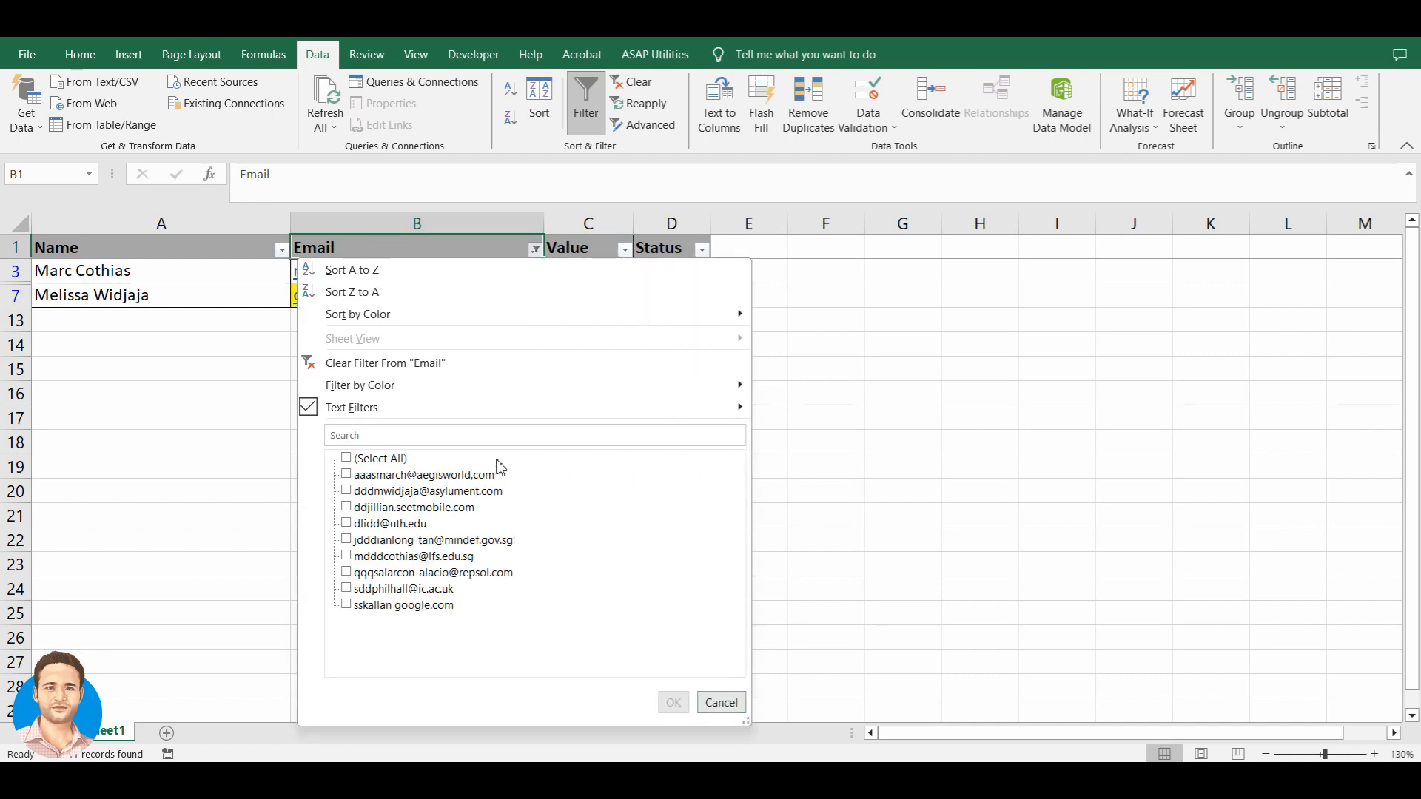
mouse_move(485, 415)
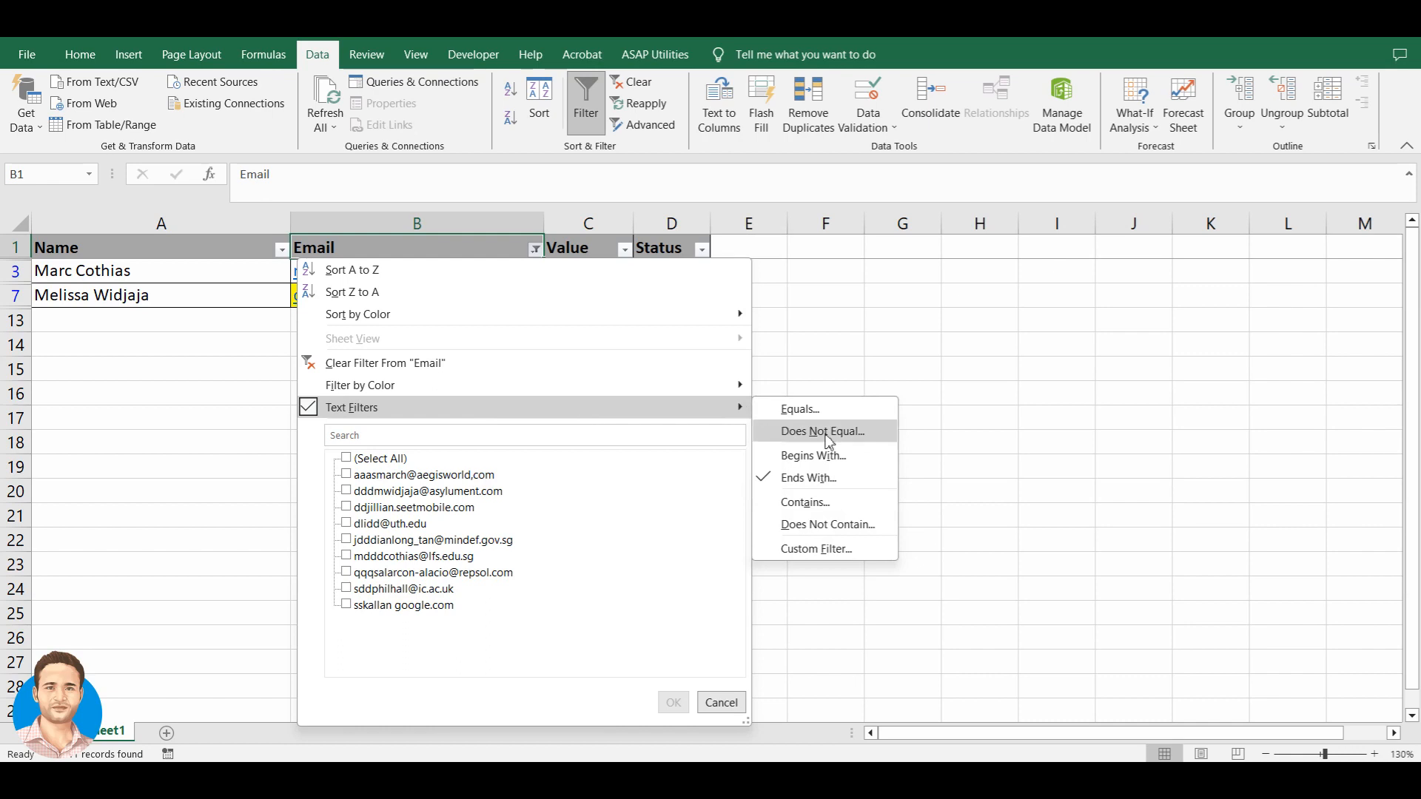
click(823, 475)
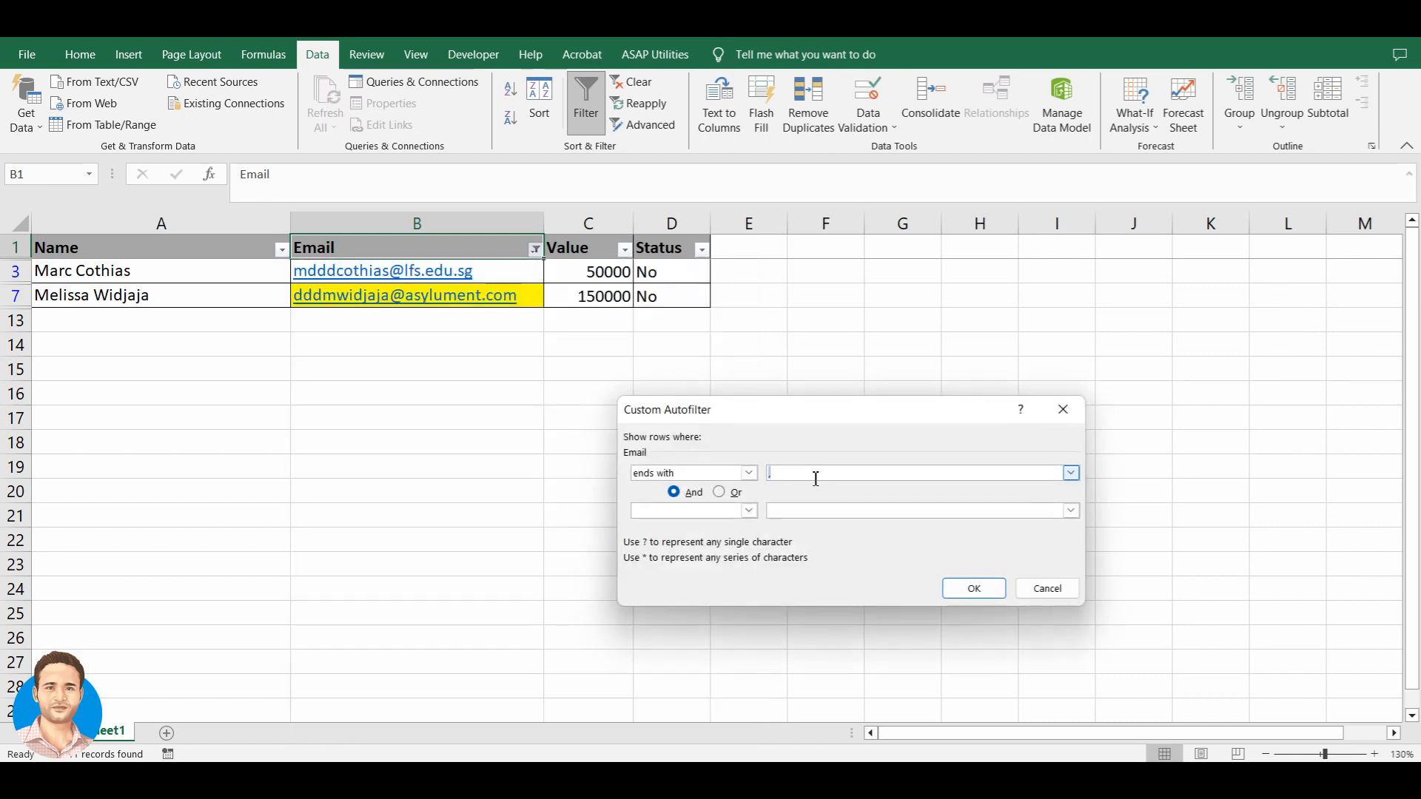
click(1021, 589)
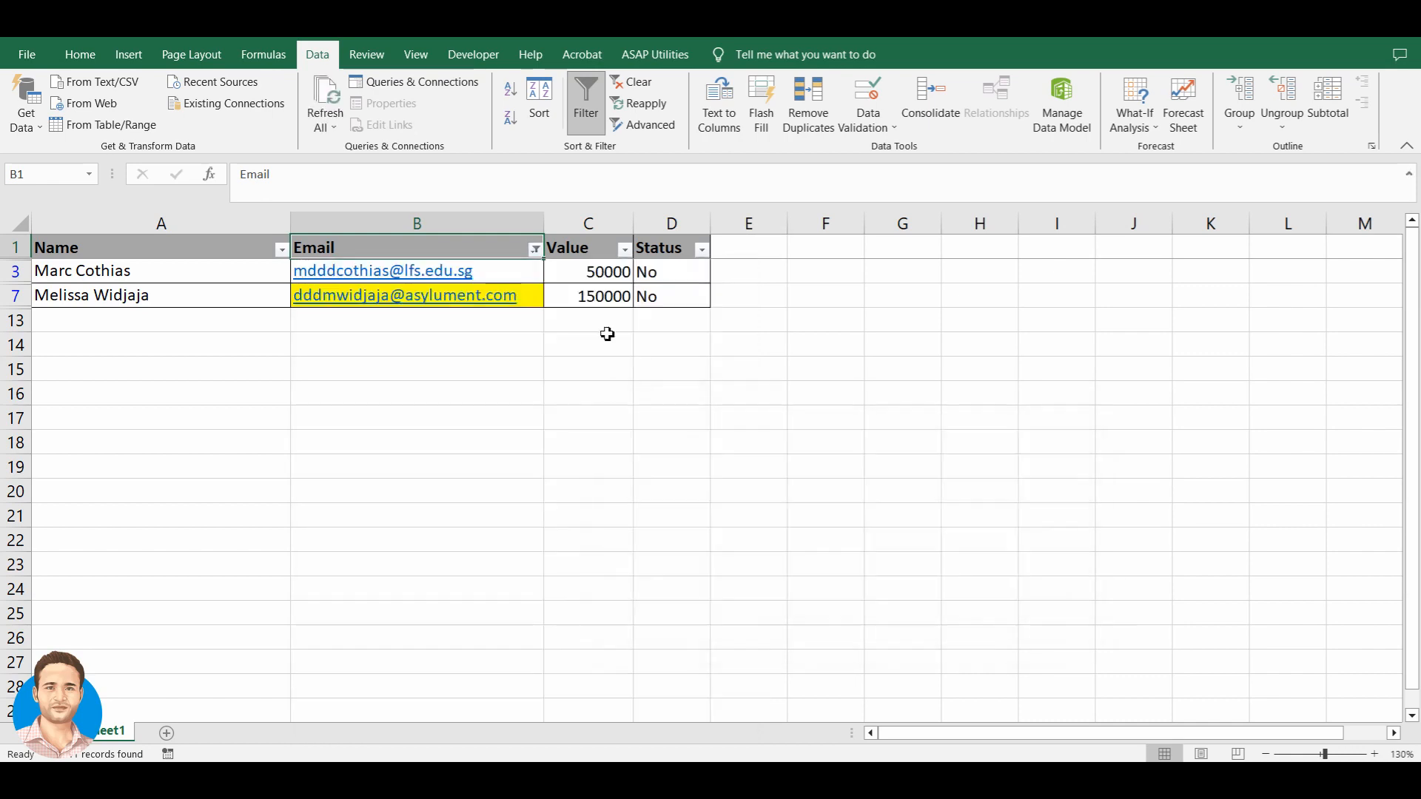
click(534, 250)
mouse_move(414, 418)
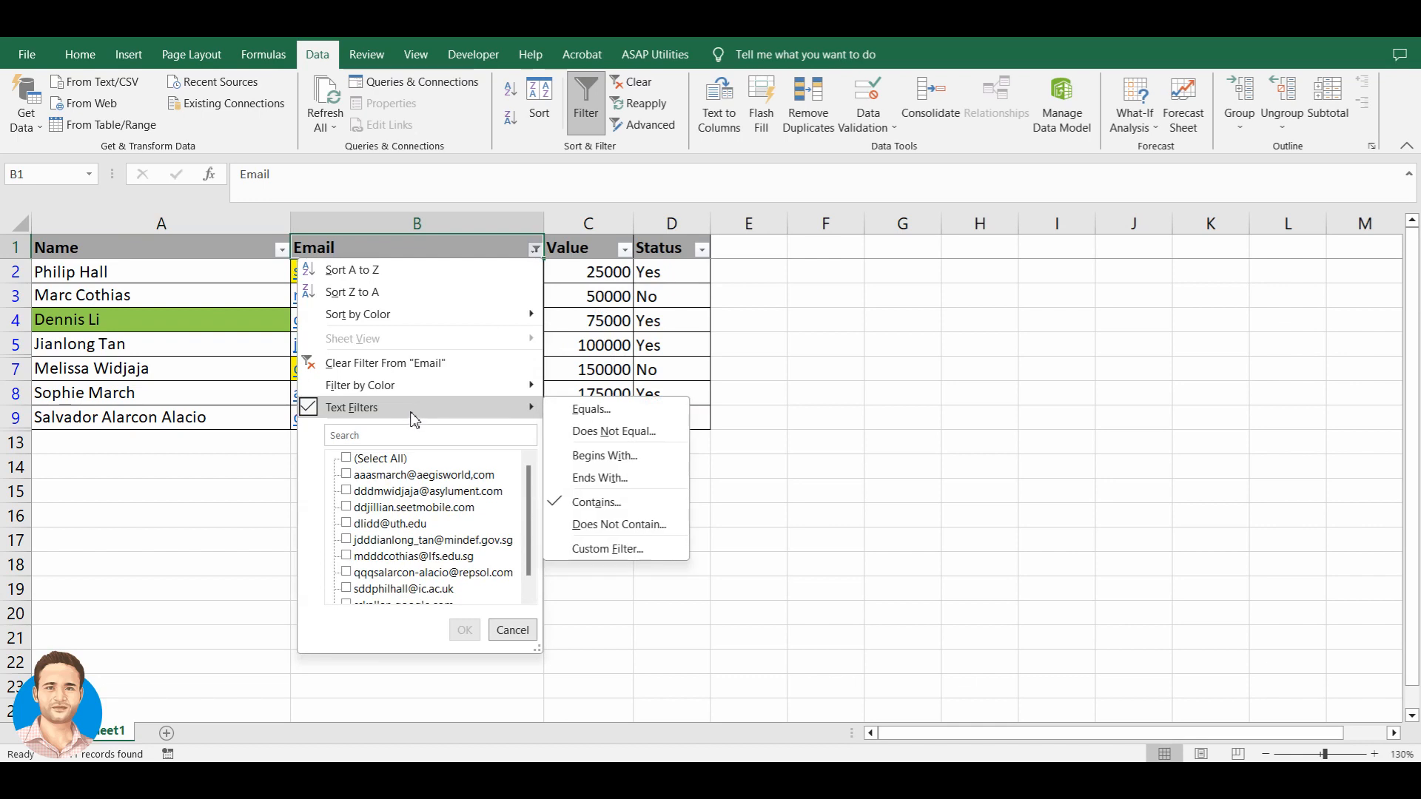
- Apply a Contains 'AT' text filter to the Email column
click(612, 505)
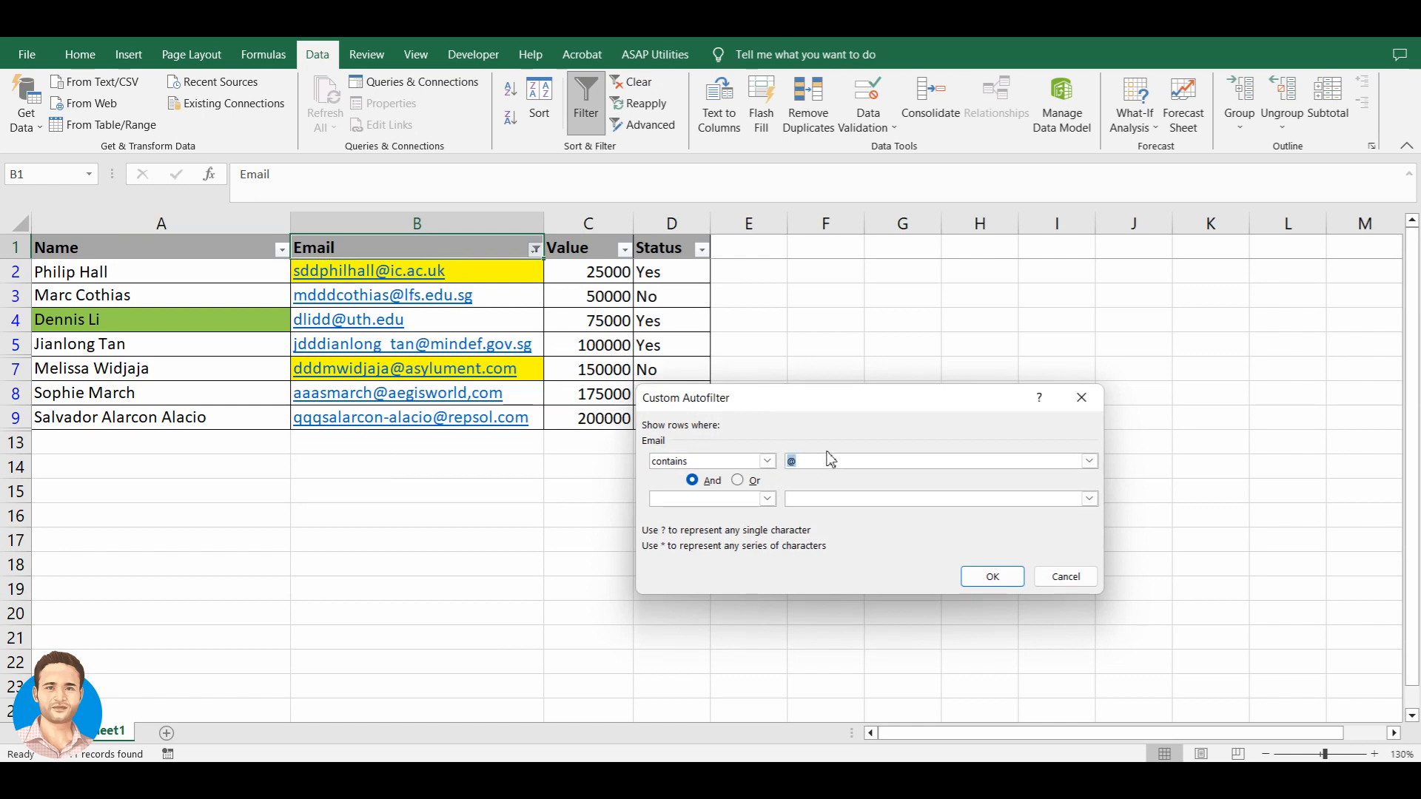
text(AT)
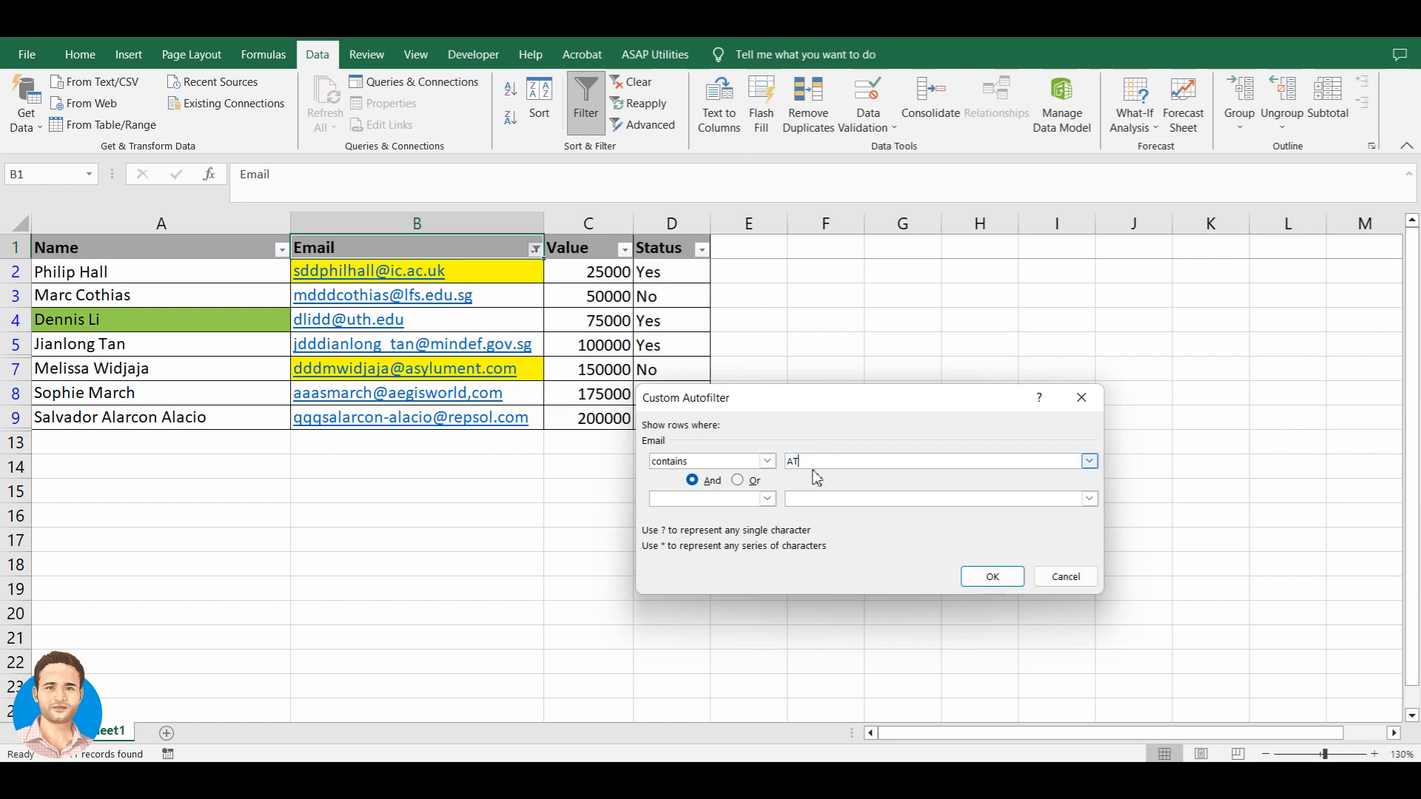
click(988, 575)
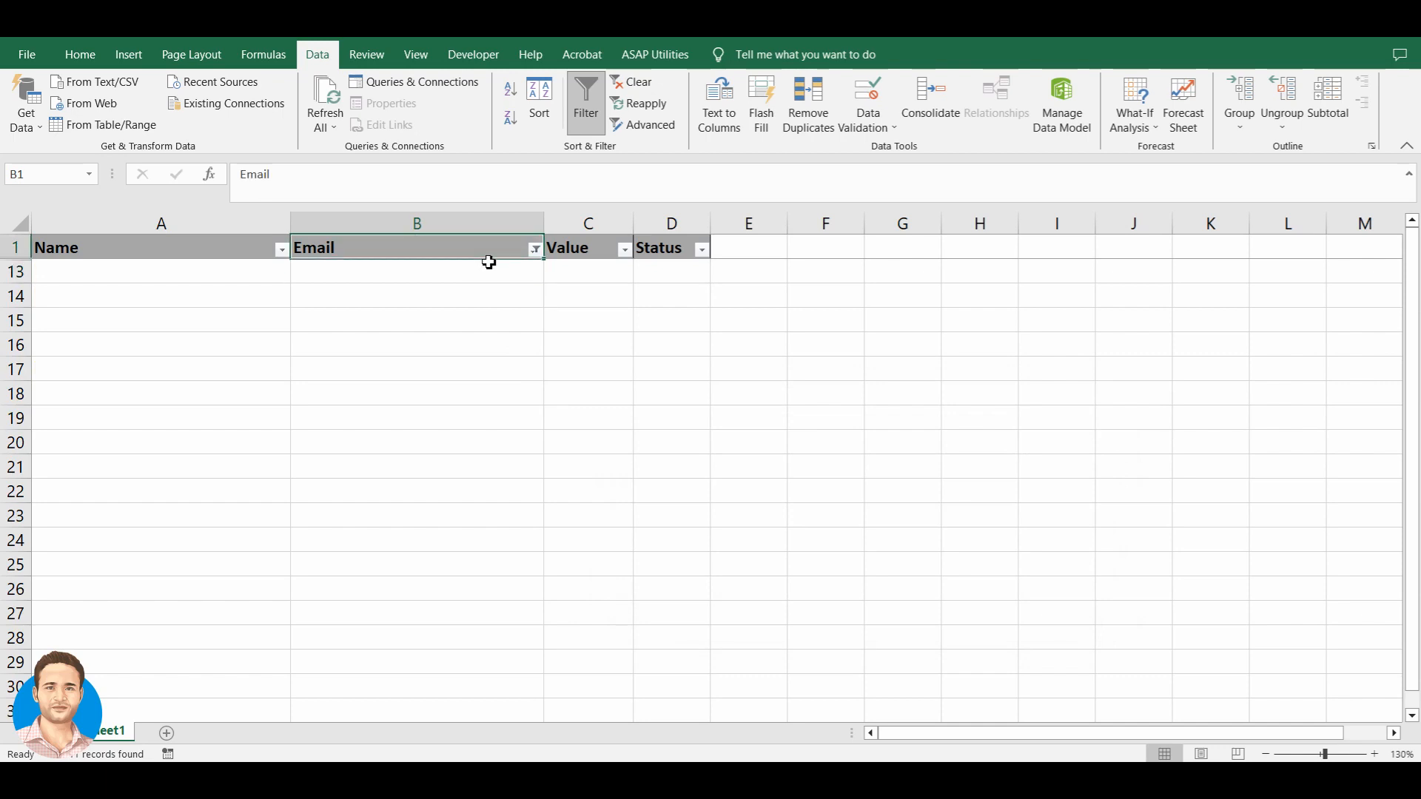
- Turn filtering off and prefix the email in B3 with 'AT'
key(ctrl+shift+l)
key(Down)
key(Down)
key(Left)
key(Right)
key(F2)
key(Home)
text(AT)
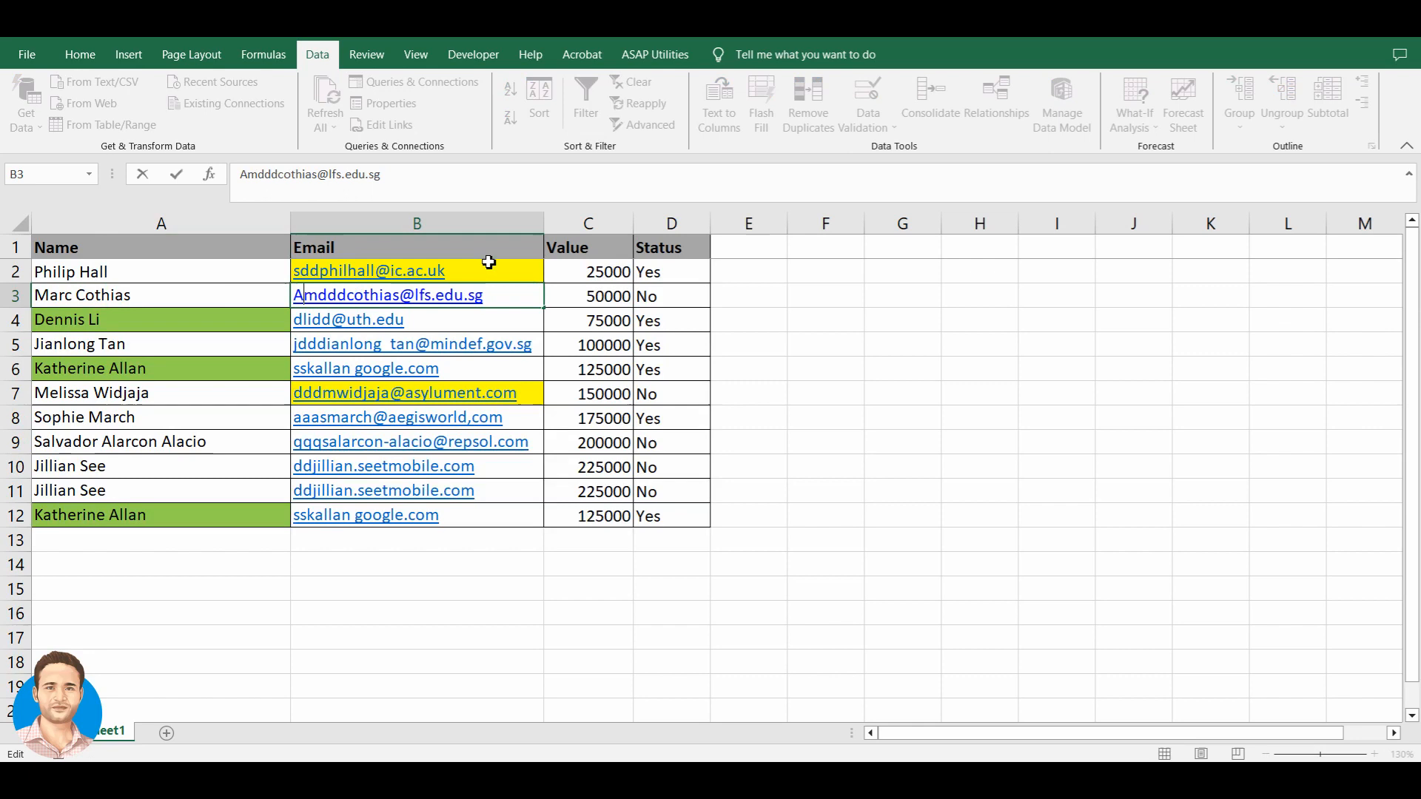
click(488, 261)
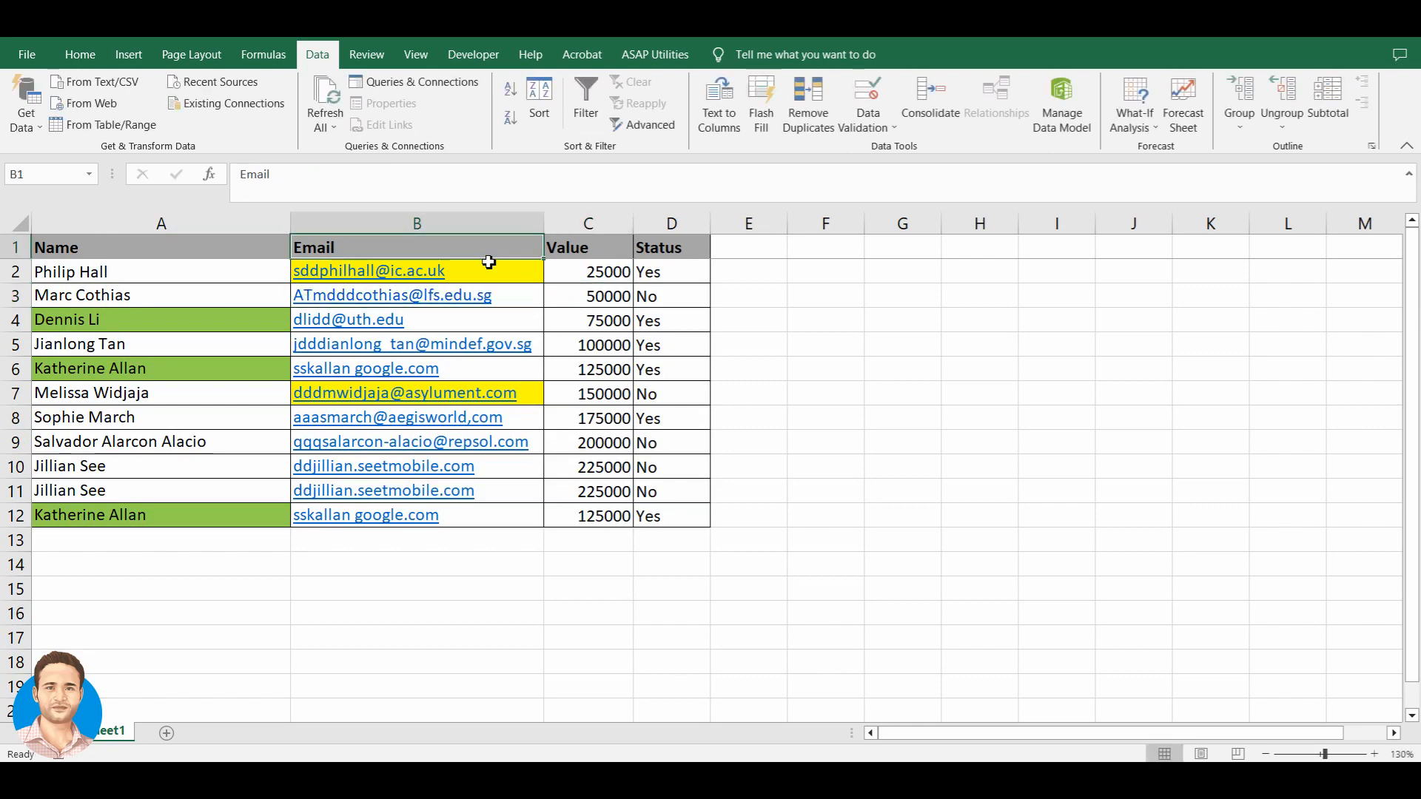
- Turn filtering back on and reapply the Contains 'AT' filter on Email
key(ctrl+shift+l)
key(alt+Down)
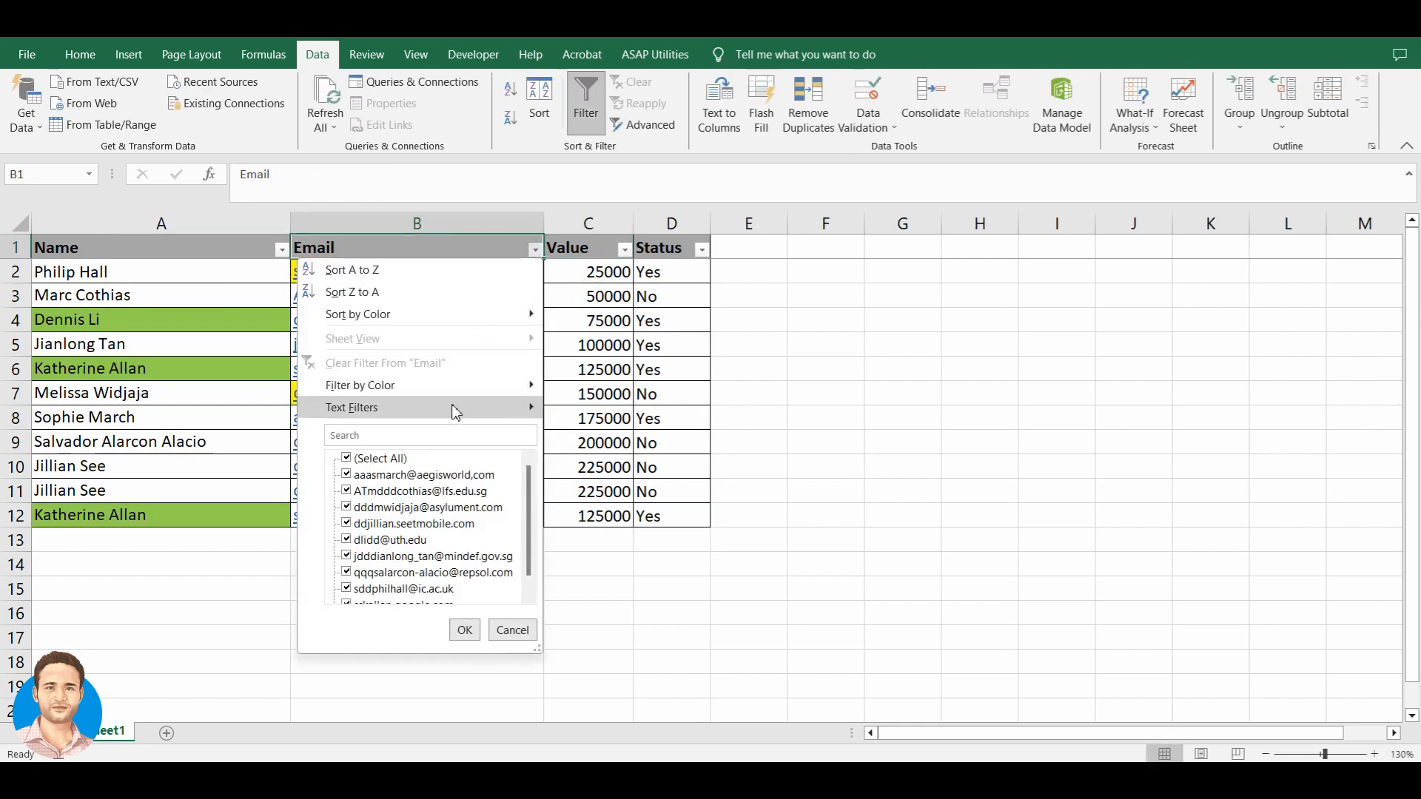
mouse_move(455, 408)
click(597, 502)
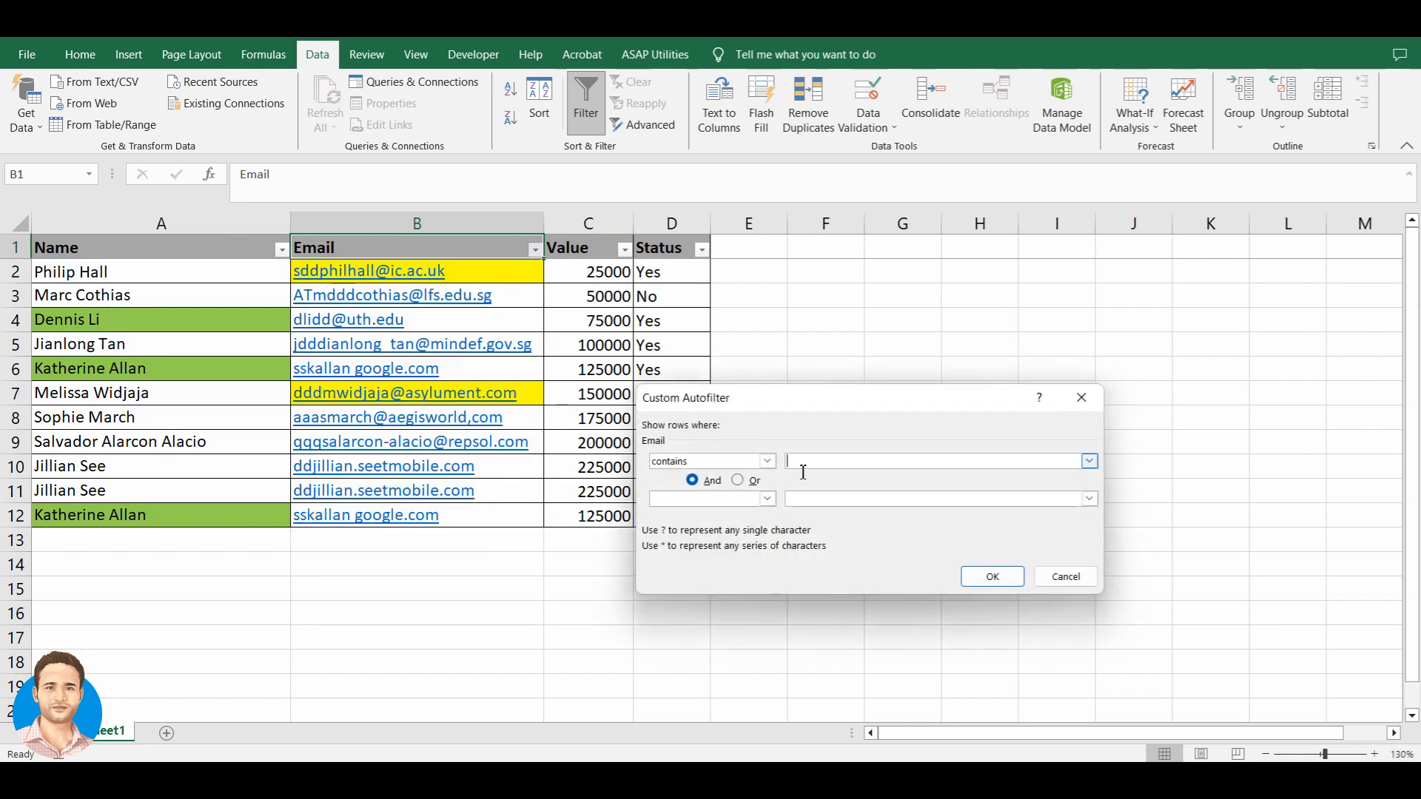
text(AT)
click(990, 577)
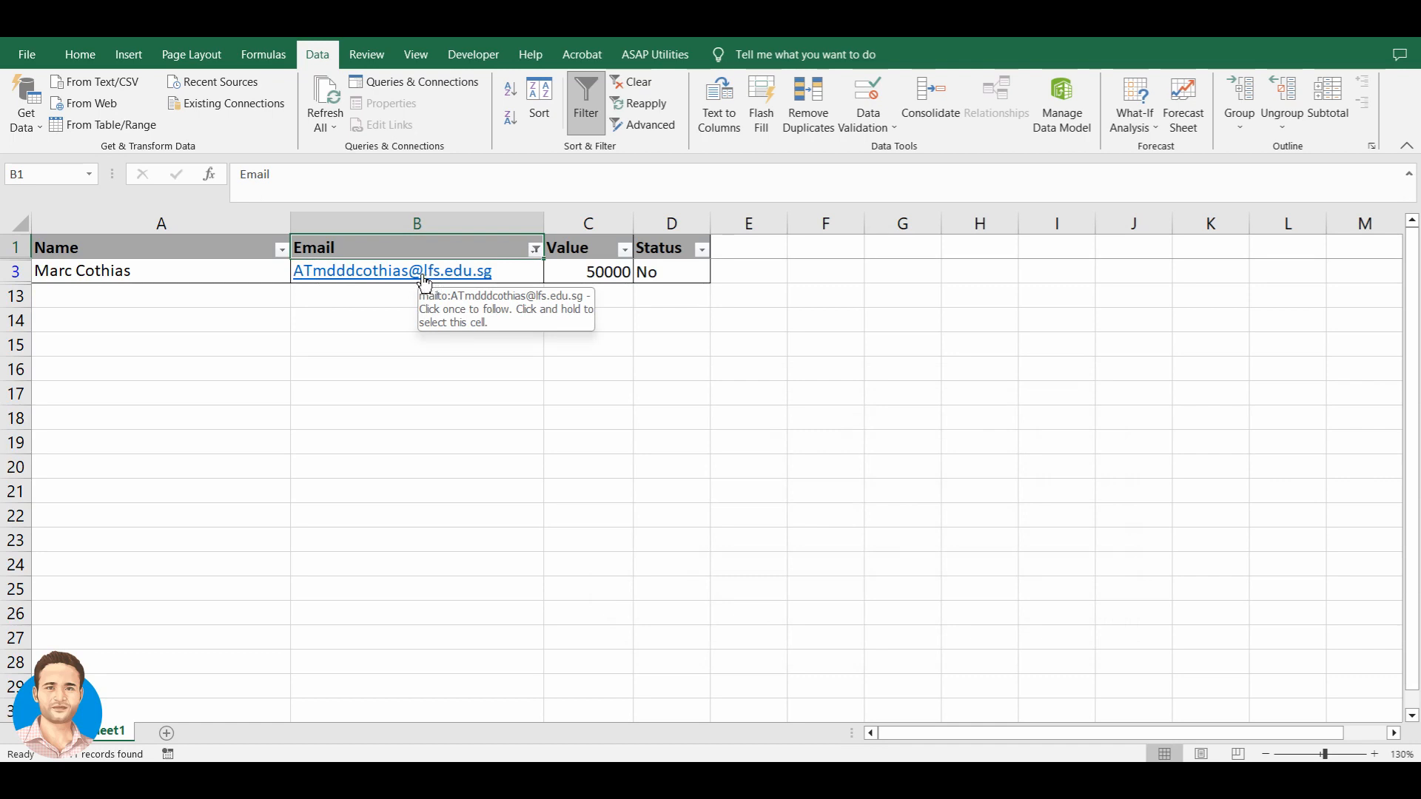
key(alt+Down)
key(Down)
key(Down)
key(Down)
key(Down)
key(Down)
key(Down)
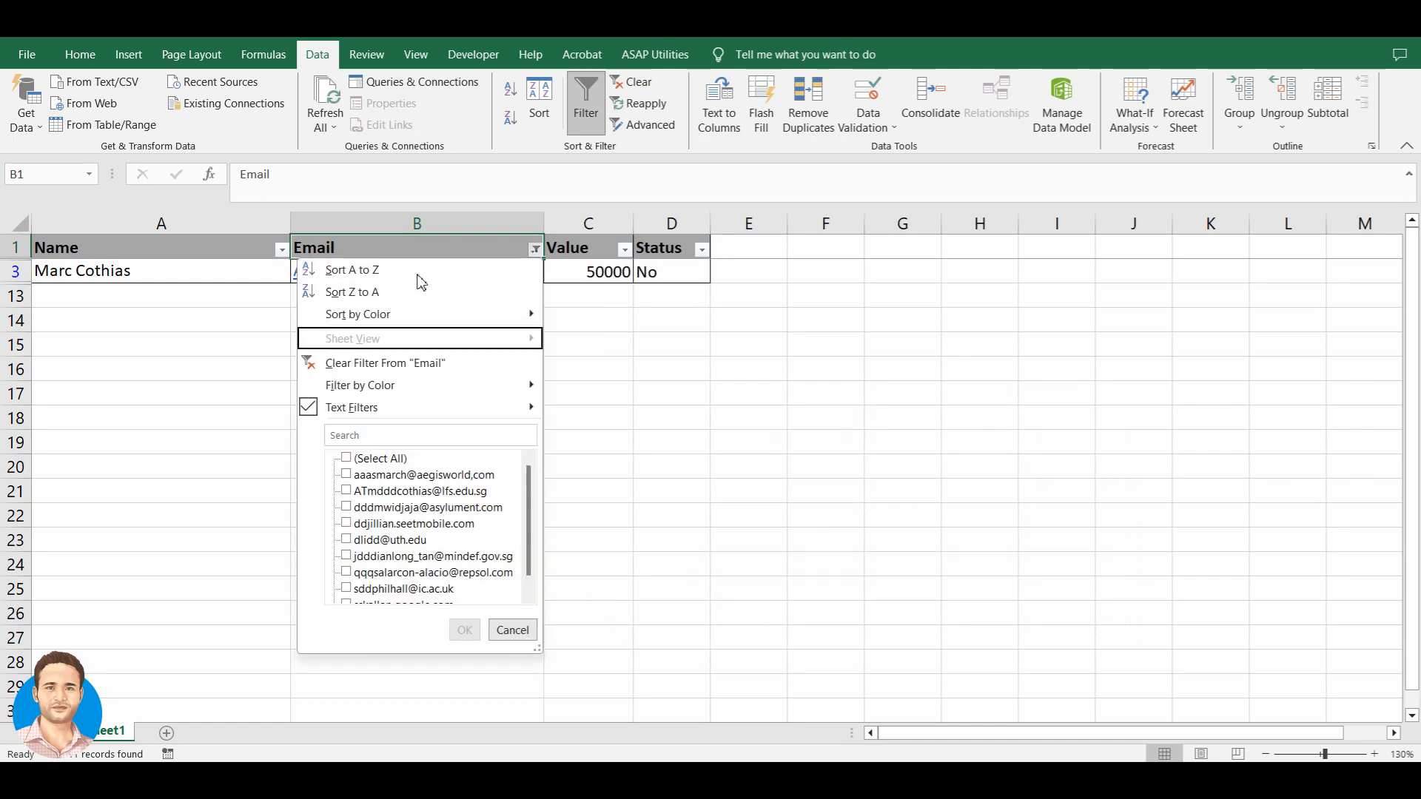
- Filter Email to addresses that do not contain '@', then select B6
key(Down)
key(Right)
key(Down)
key(Down)
key(Down)
key(Down)
key(Down)
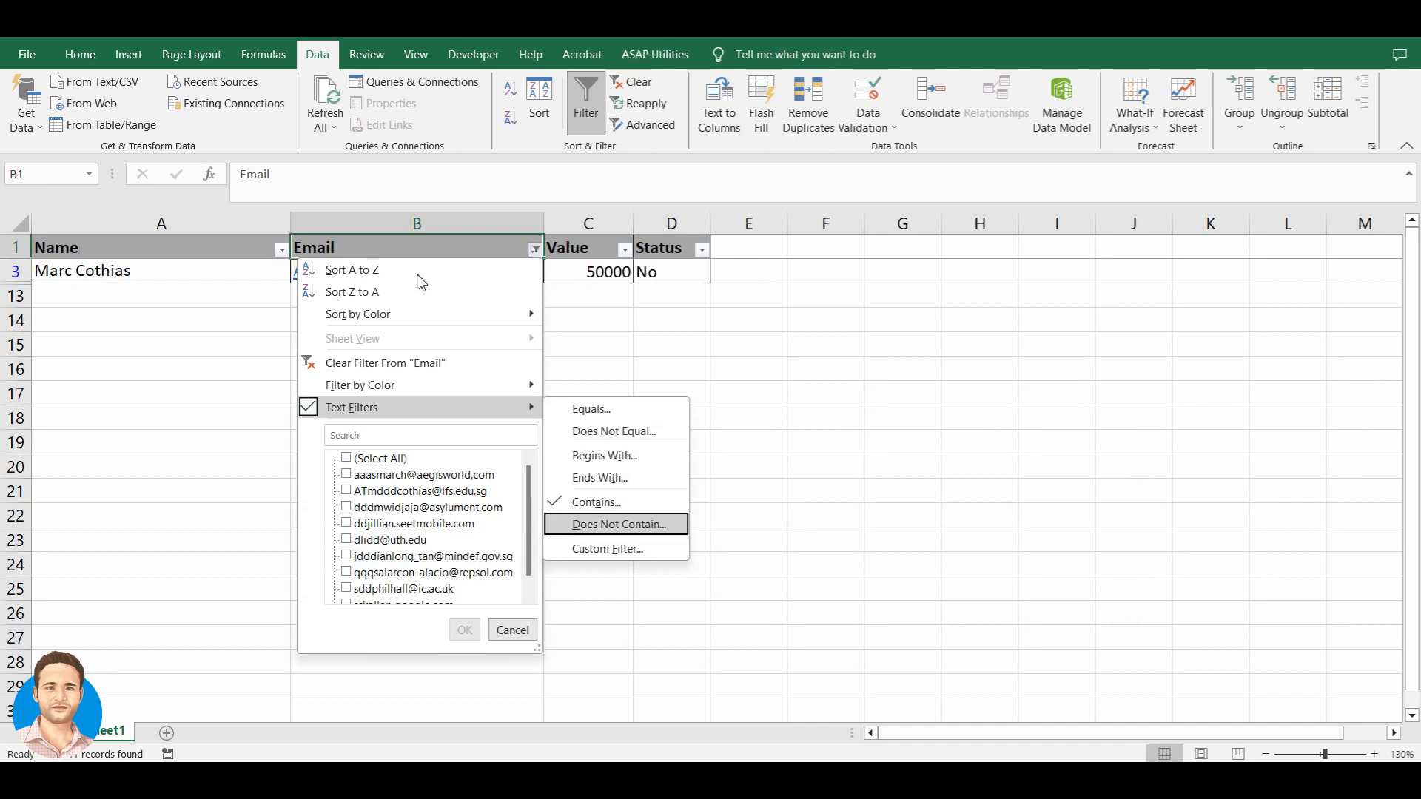
key(Return)
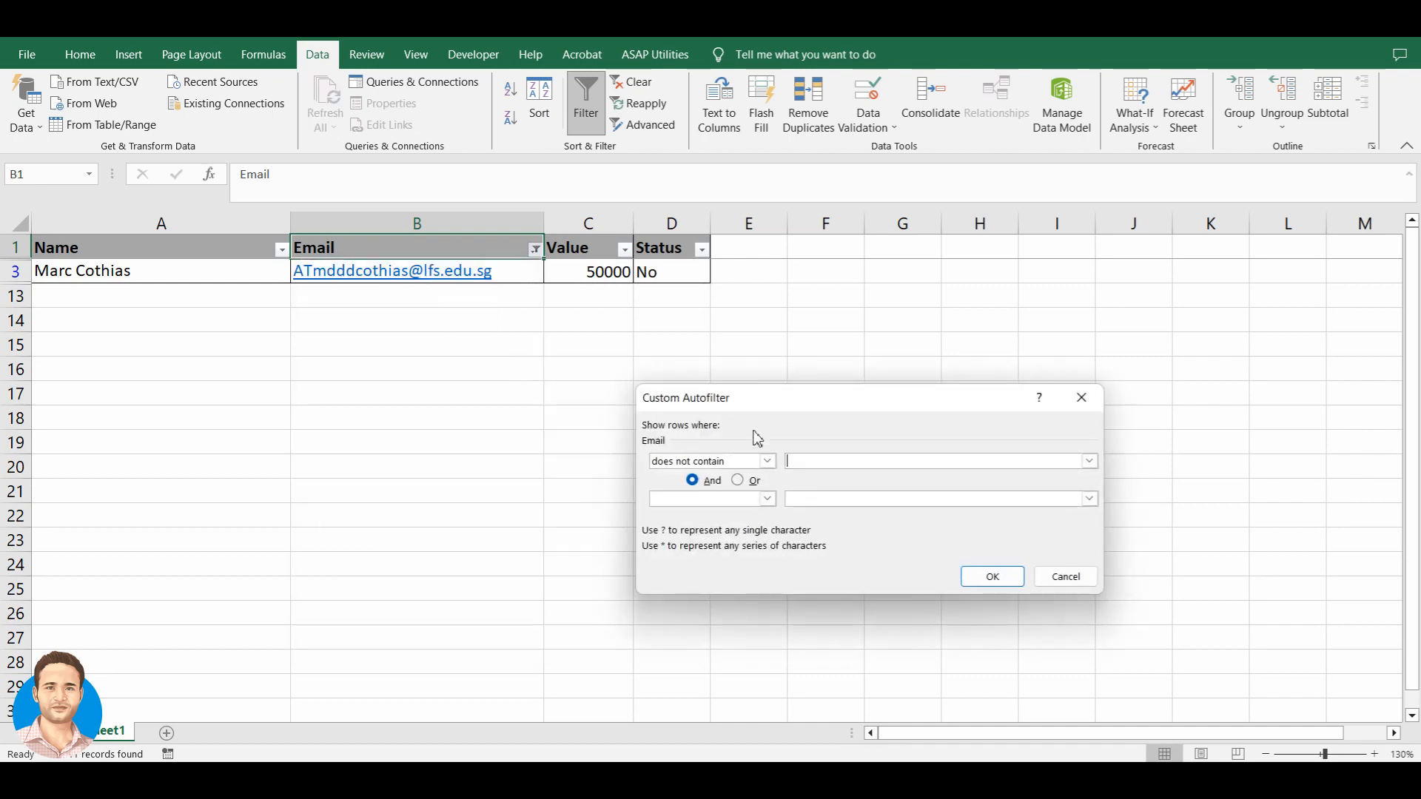
text(@)
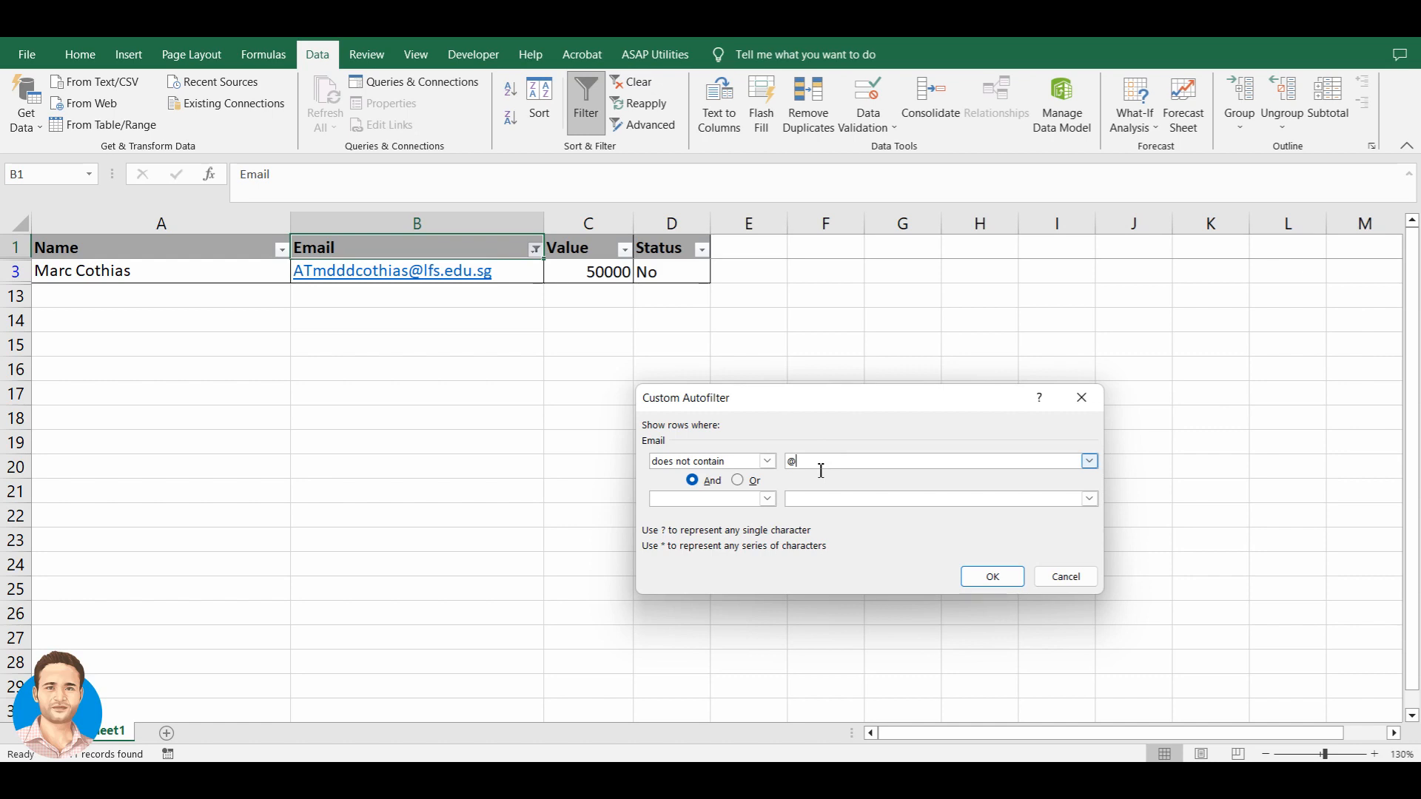
click(1007, 579)
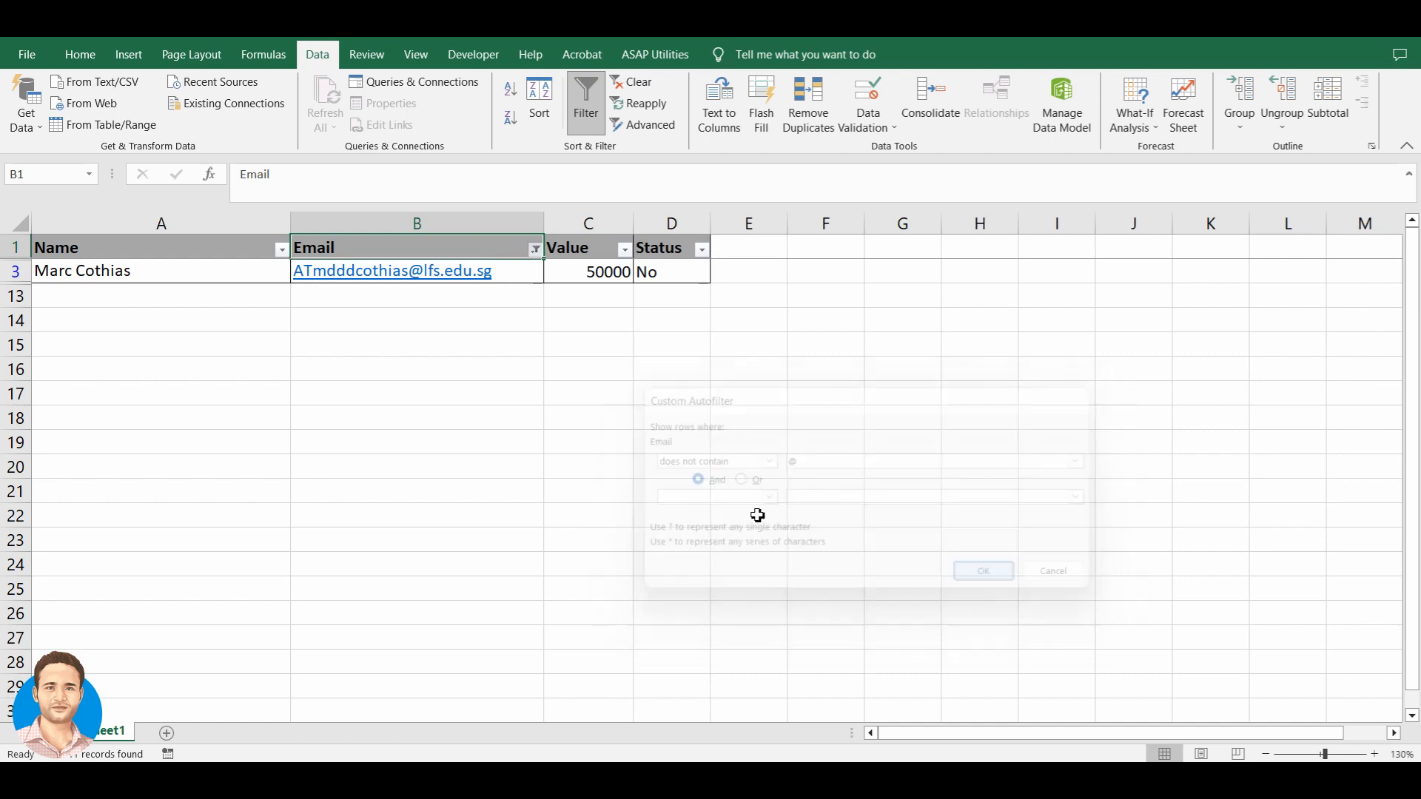
click(269, 267)
key(Right)
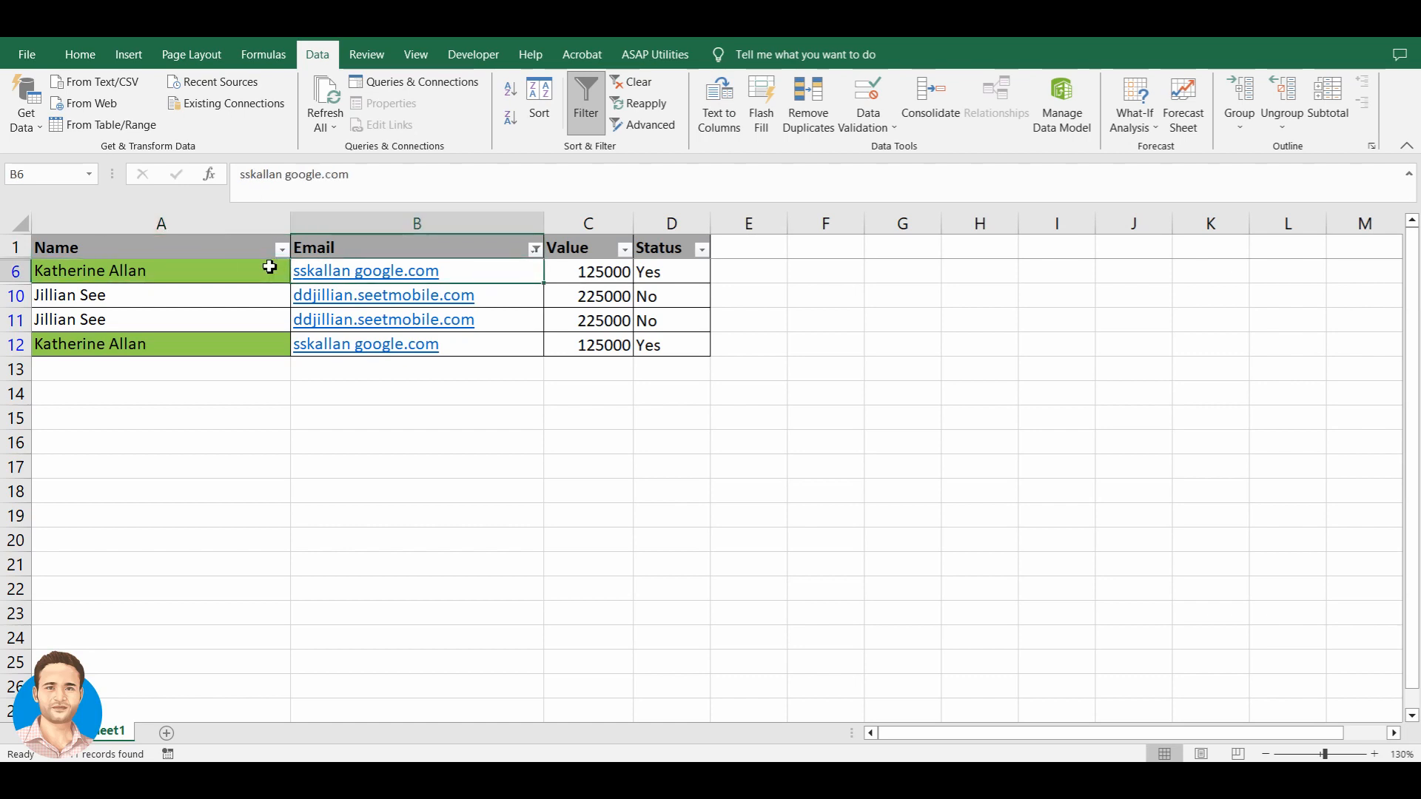
- Insert an '@' into the email addresses in B6 and B10, replacing the space in B6
key(F2)
key(Left)
key(Left)
key(Left)
key(Left)
key(Left)
key(Left)
key(Left)
key(Left)
key(Left)
key(Left)
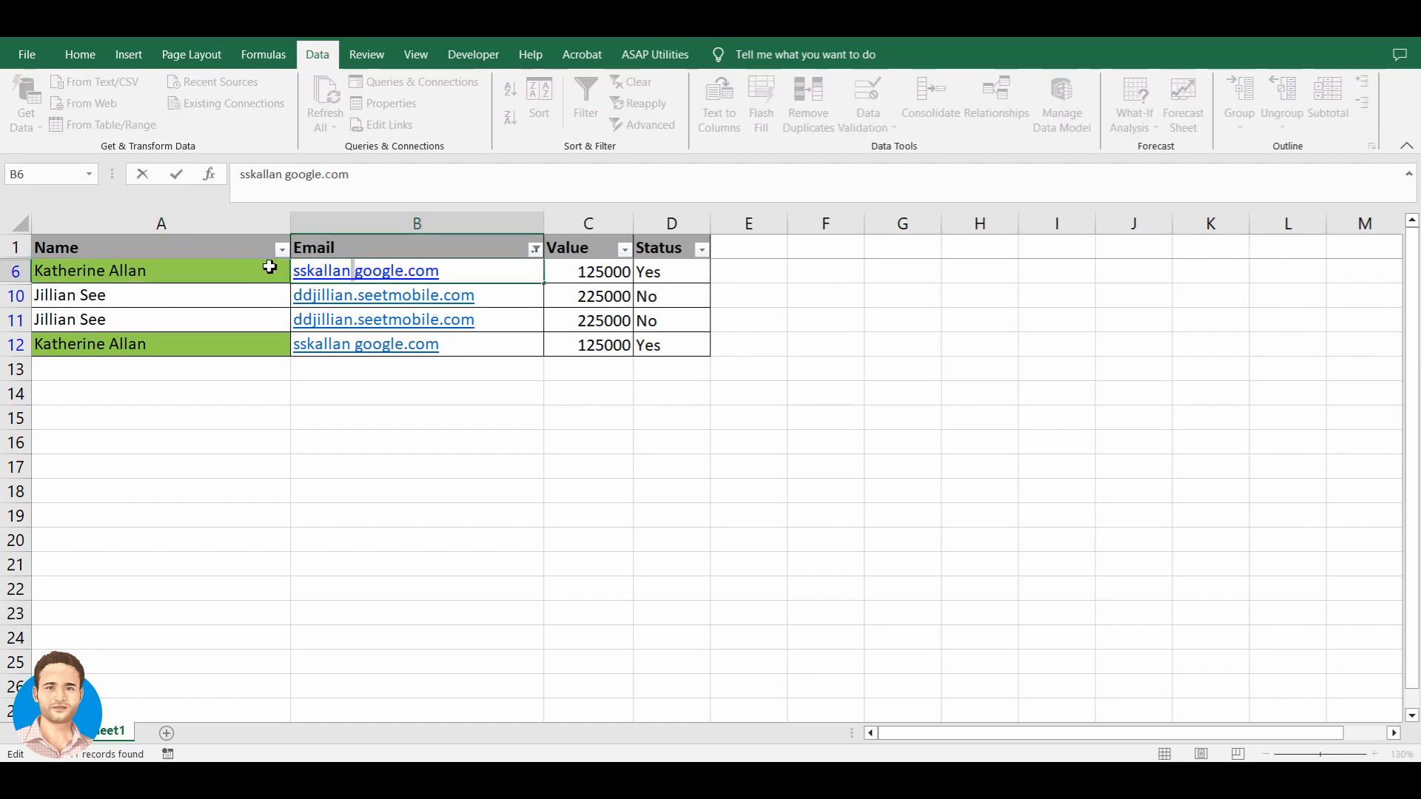
key(Delete)
text(@)
key(Return)
key(F2)
key(Left)
key(Left)
key(Left)
key(Left)
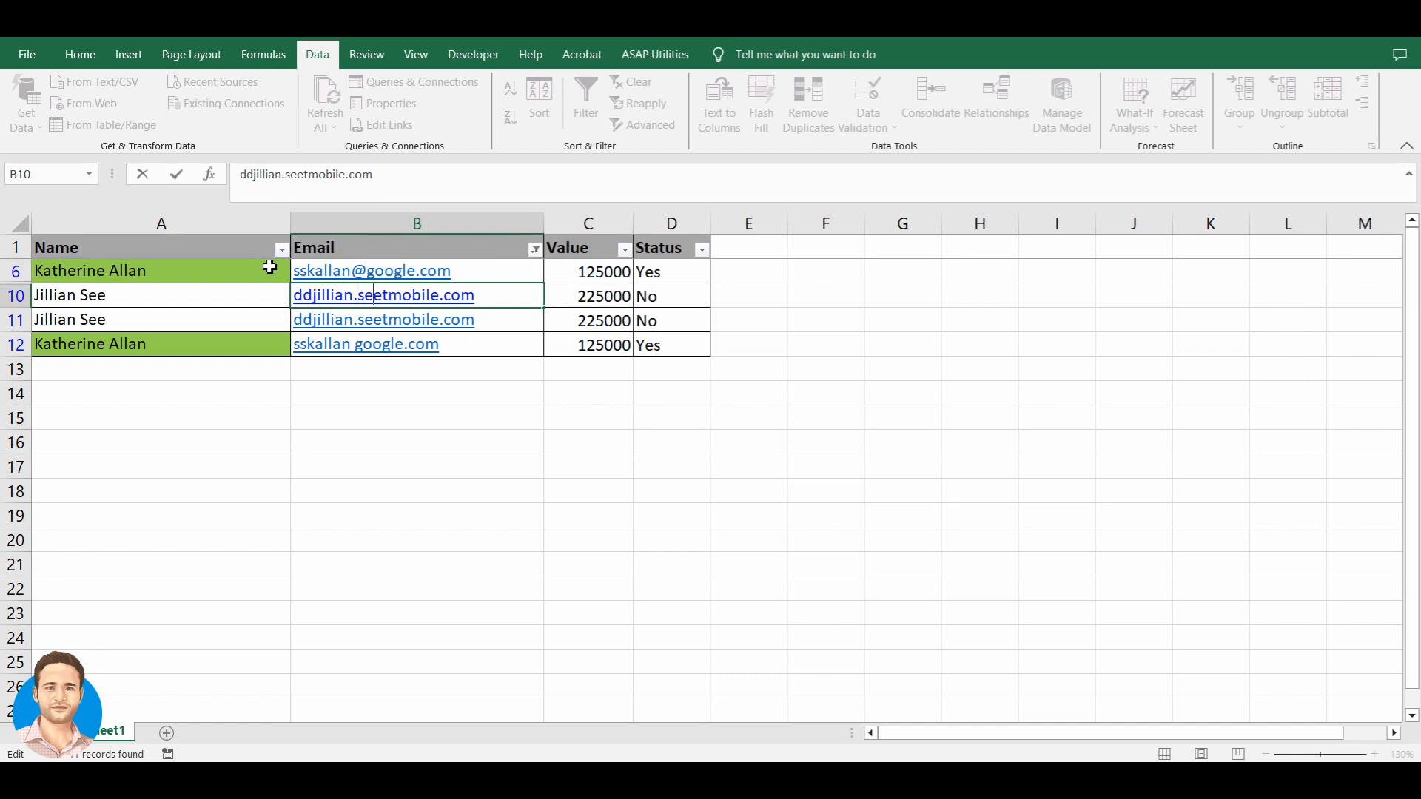
text(@)
key(Tab)
key(Left)
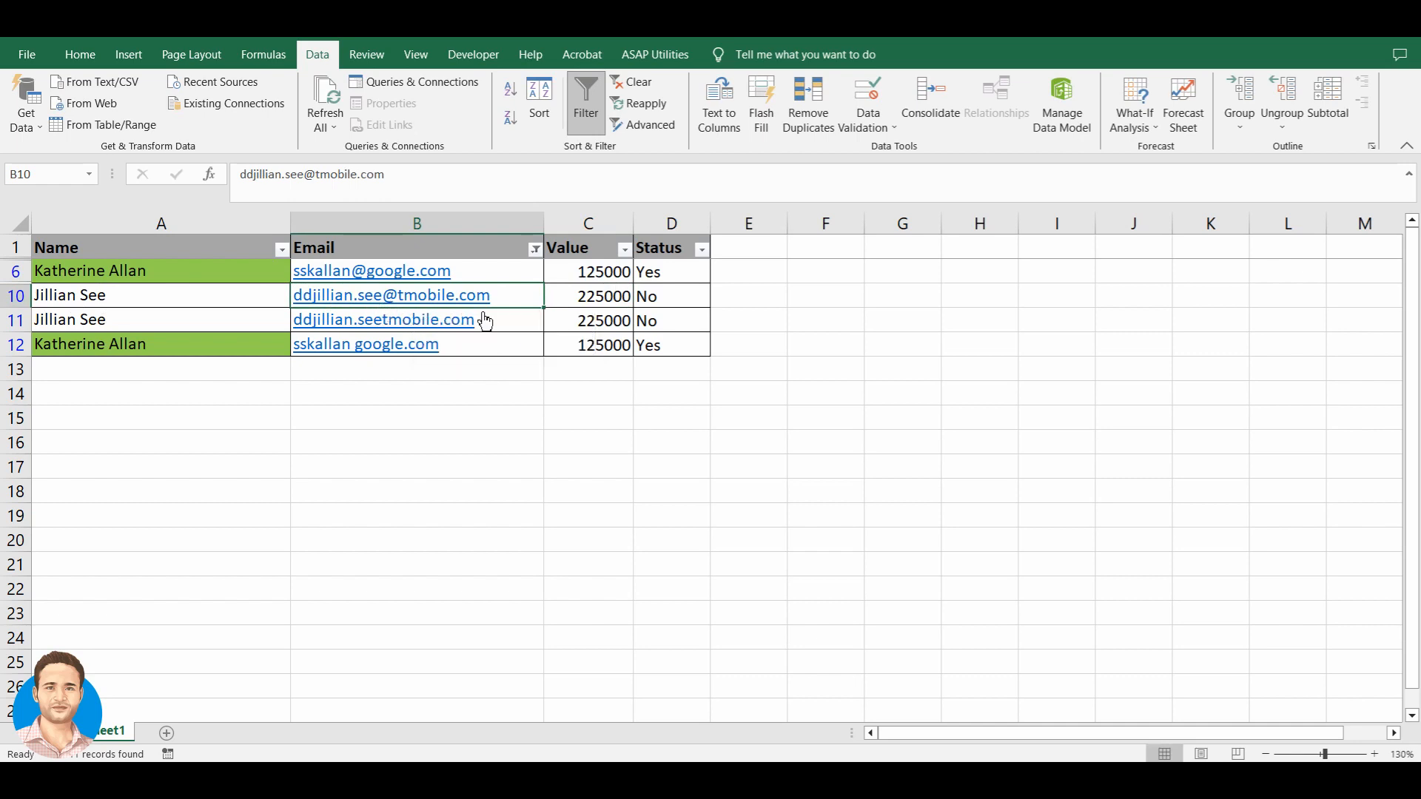
- Insert an '@' into the email addresses in B11 and B12
key(Down)
key(F2)
key(Left)
key(Left)
key(Left)
key(Left)
key(Left)
key(Left)
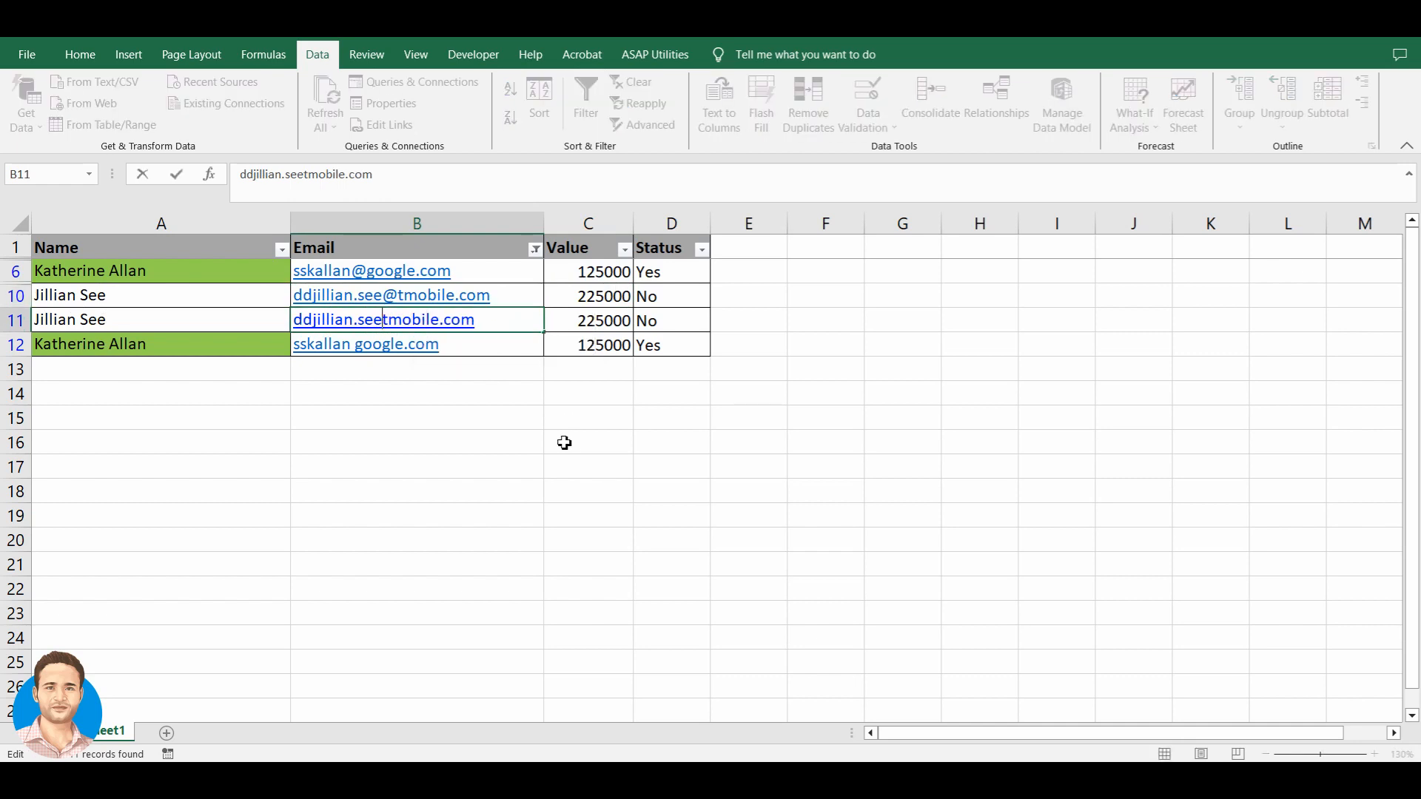
text(@)
key(Return)
key(F2)
key(Left)
key(Left)
key(Left)
key(Left)
key(Left)
key(Left)
key(Left)
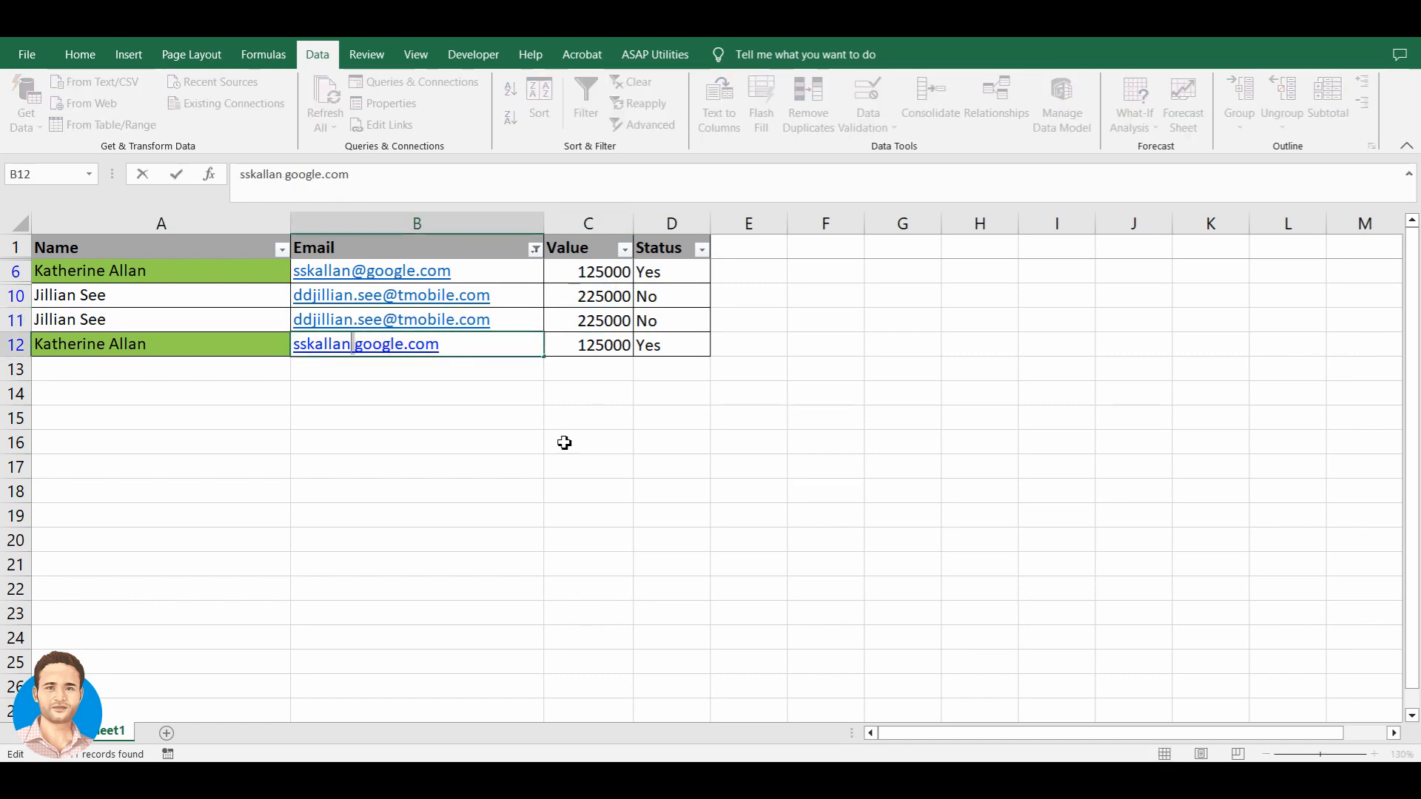
text(@)
key(Return)
- Return to the Email header and bring up its filter dropdown
key(ctrl+Up)
key(ctrl+Up)
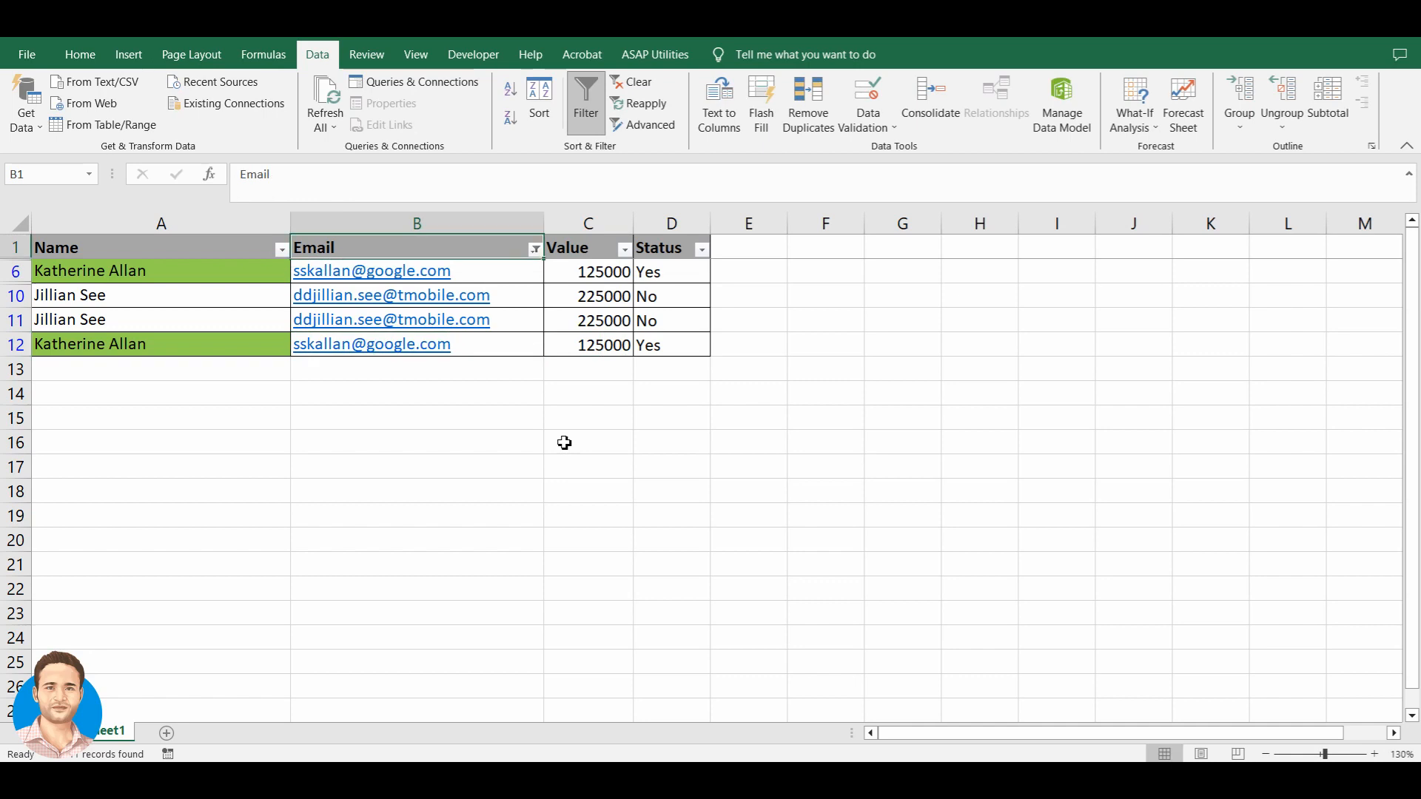
key(Down)
key(Up)
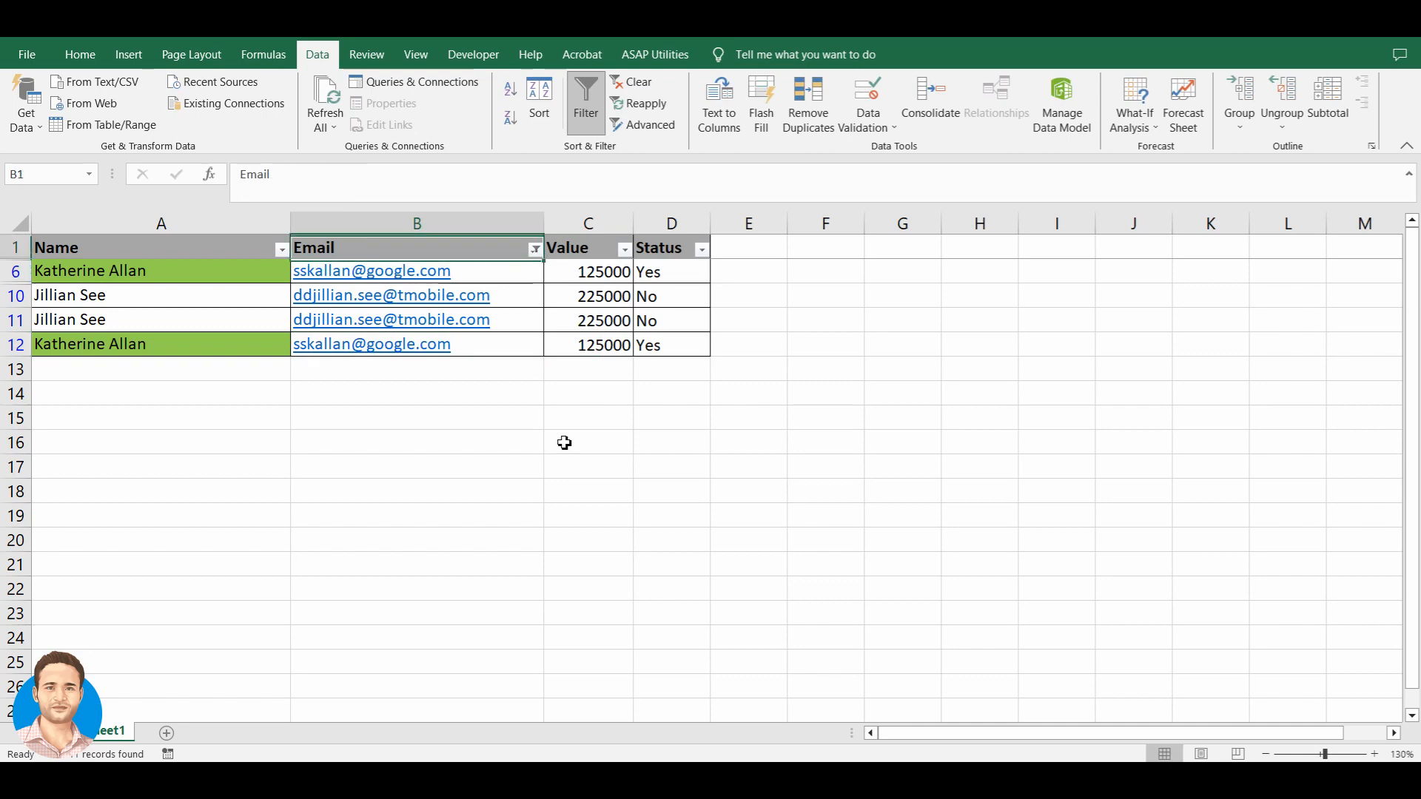
key(alt+Down)
- Open the Email custom filter and keep 'does not contain' as the first condition
mouse_move(453, 409)
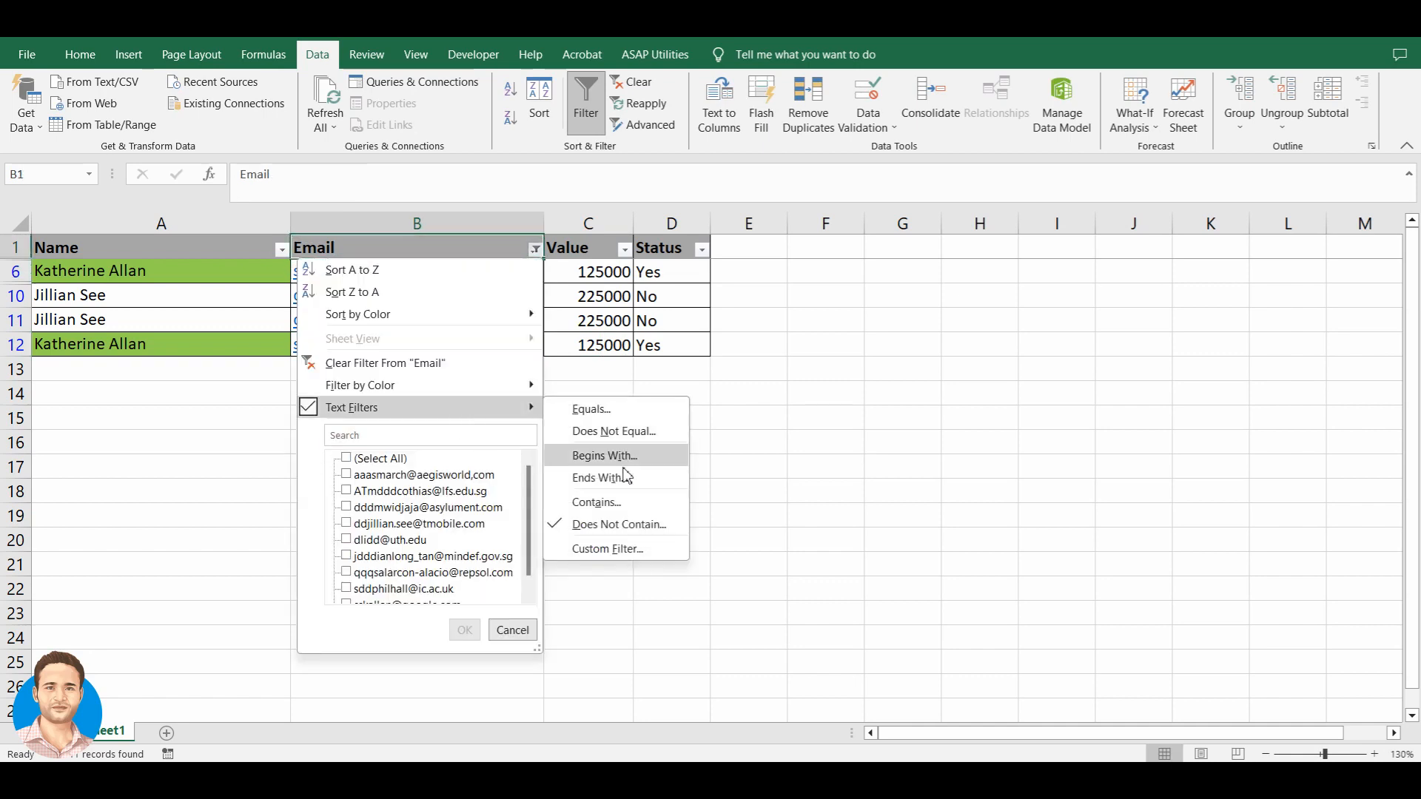
click(607, 549)
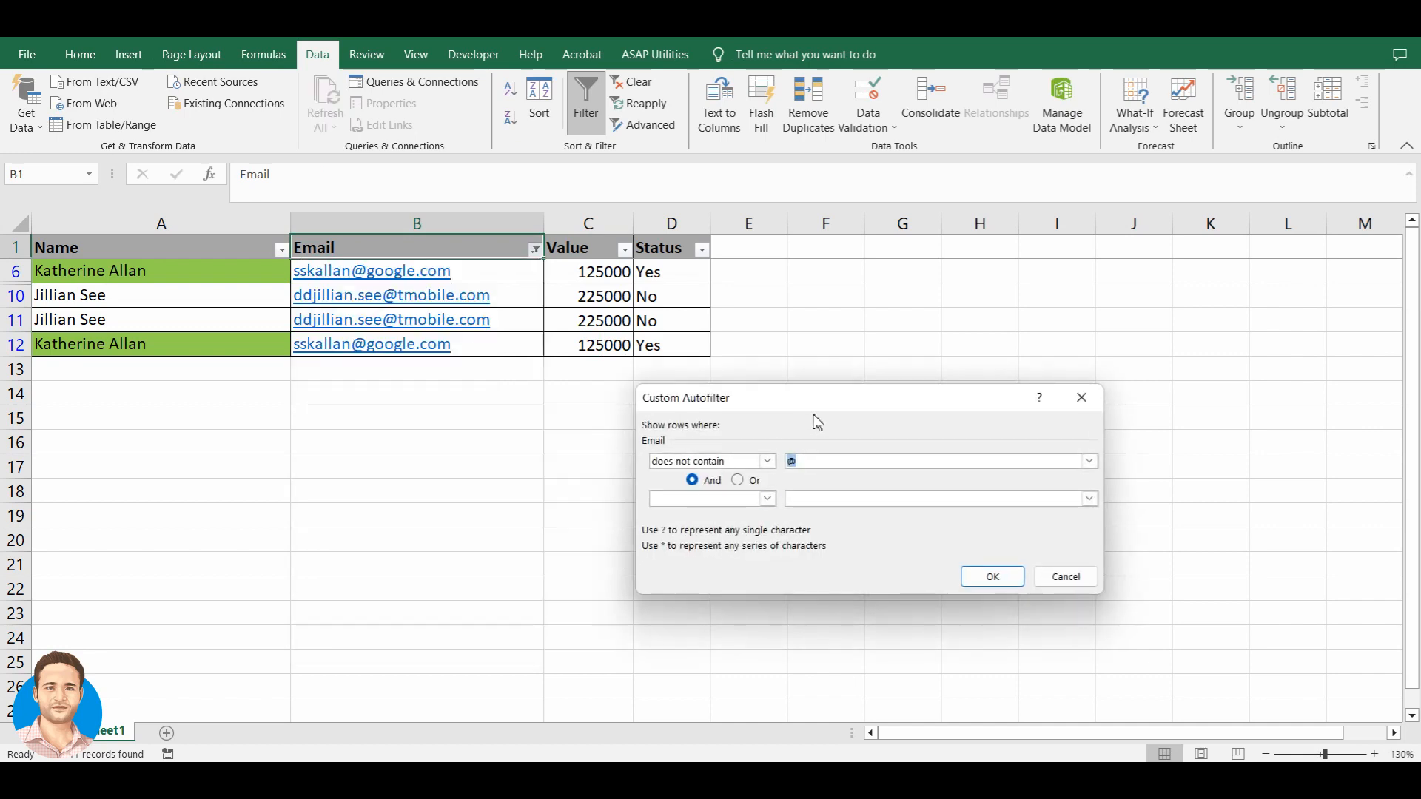
click(772, 461)
scroll(802, 526, up, 3)
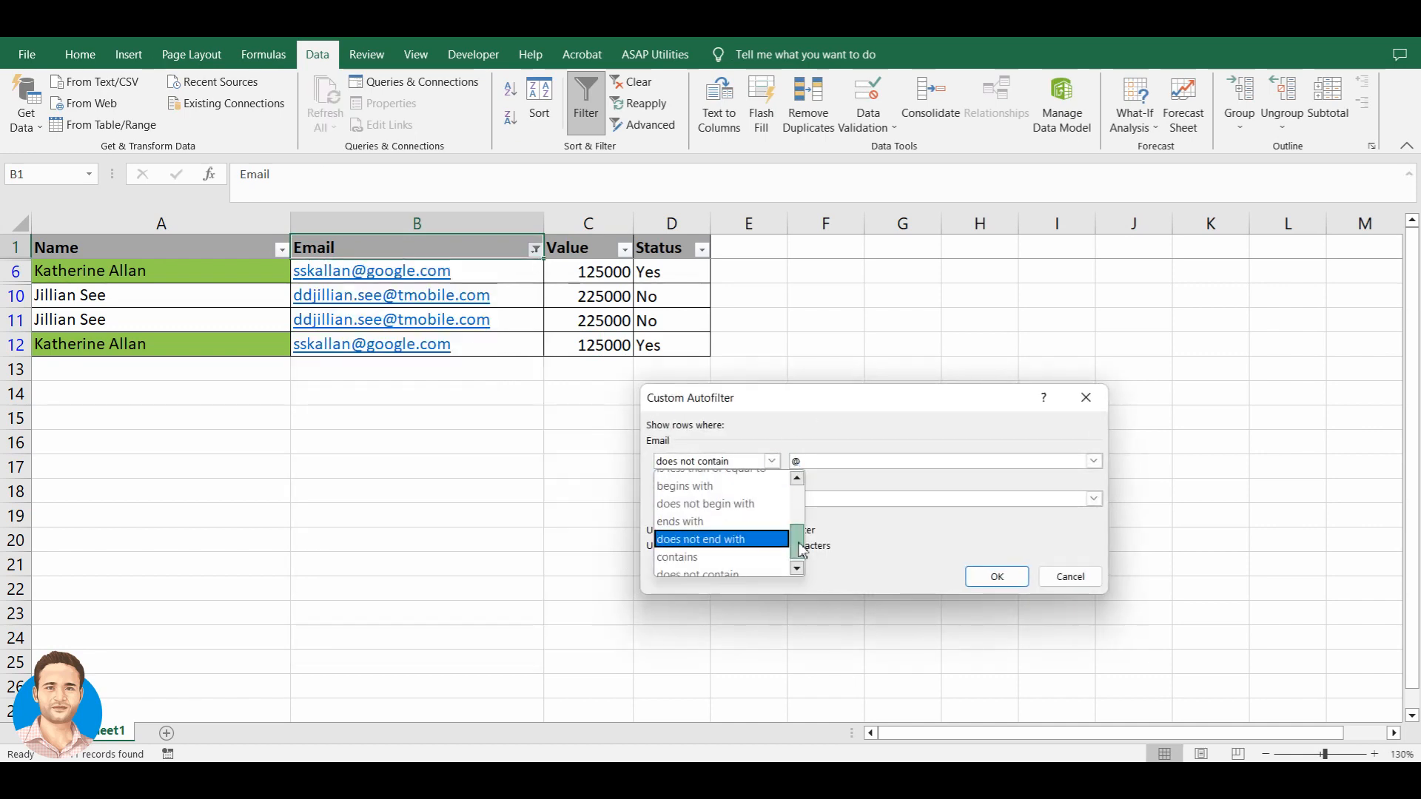
drag(802, 510, 803, 568)
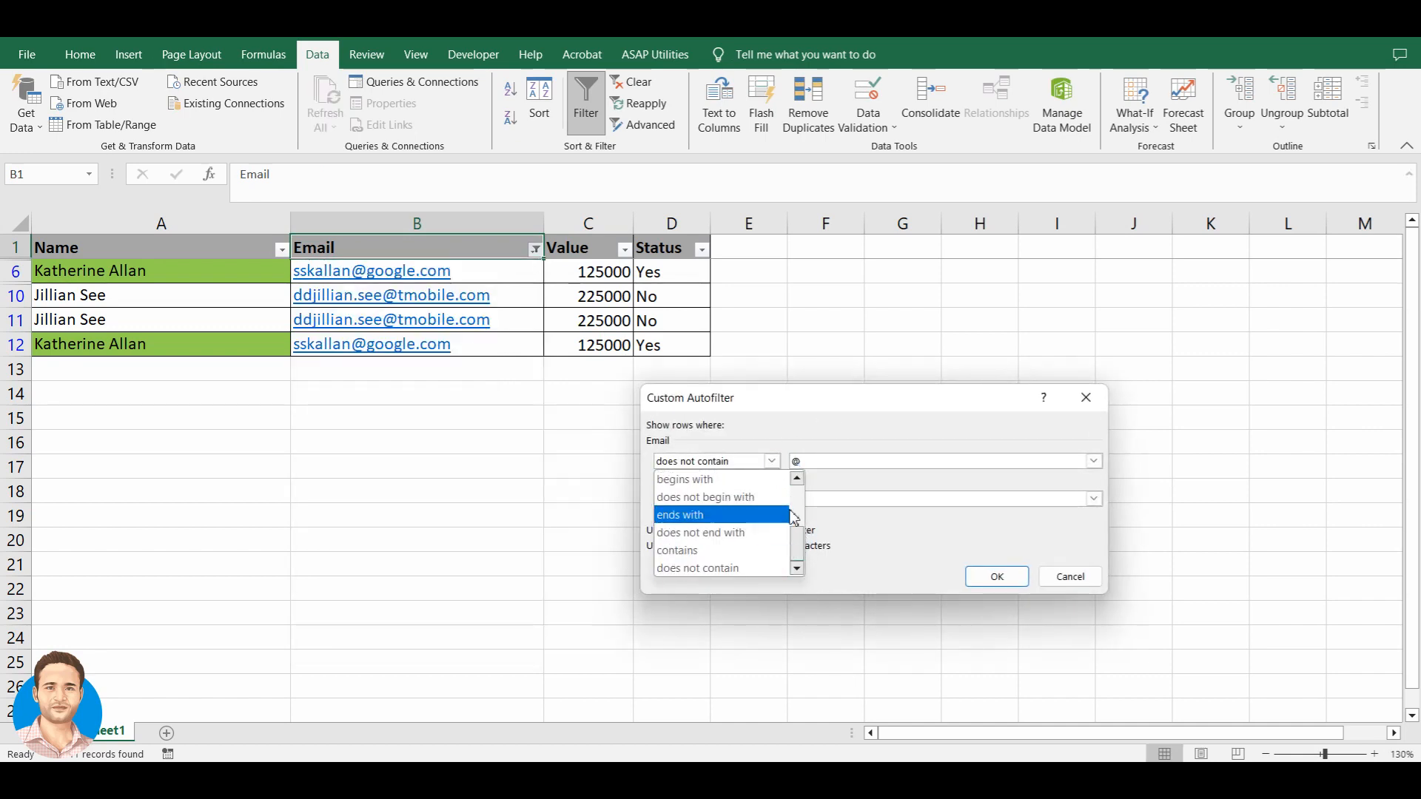
click(833, 435)
click(772, 461)
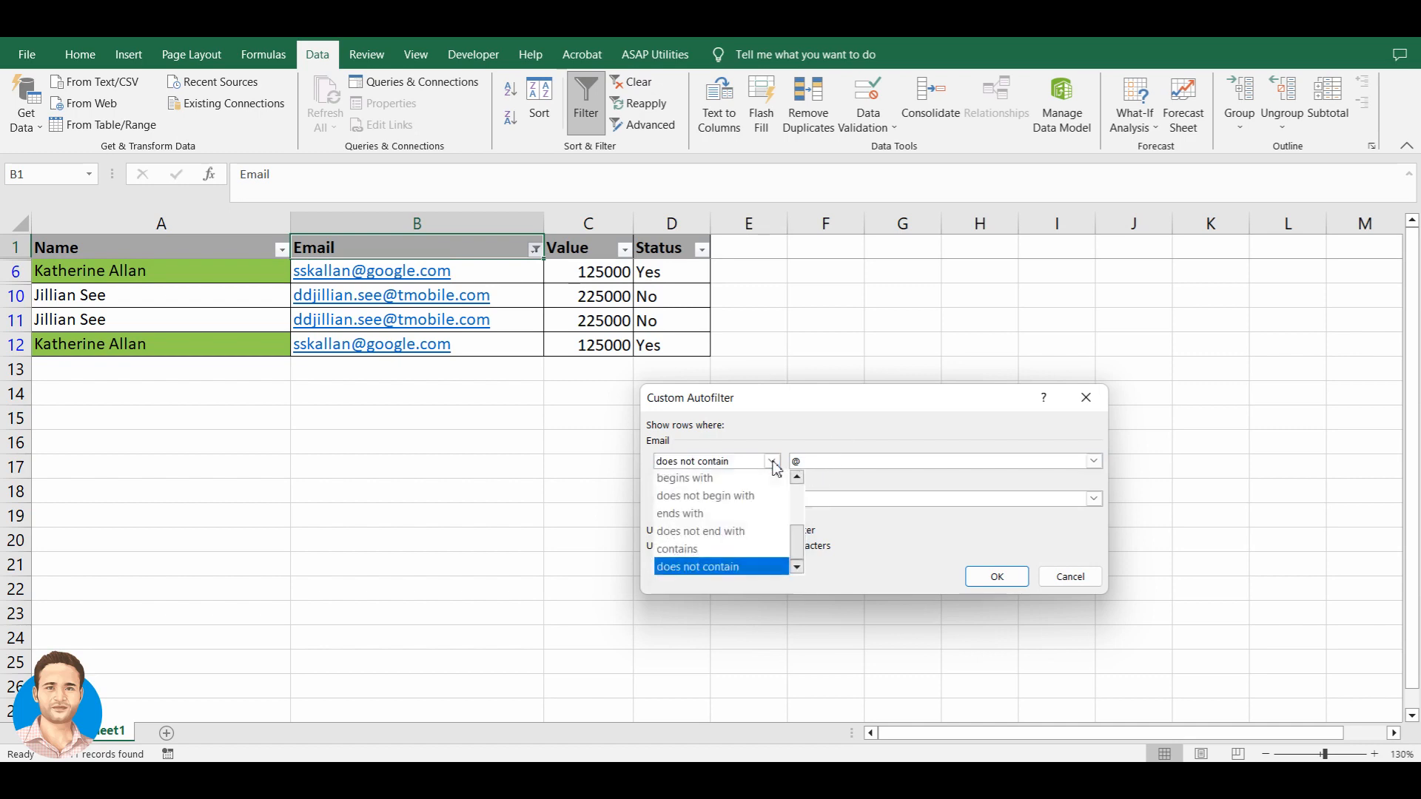
click(797, 441)
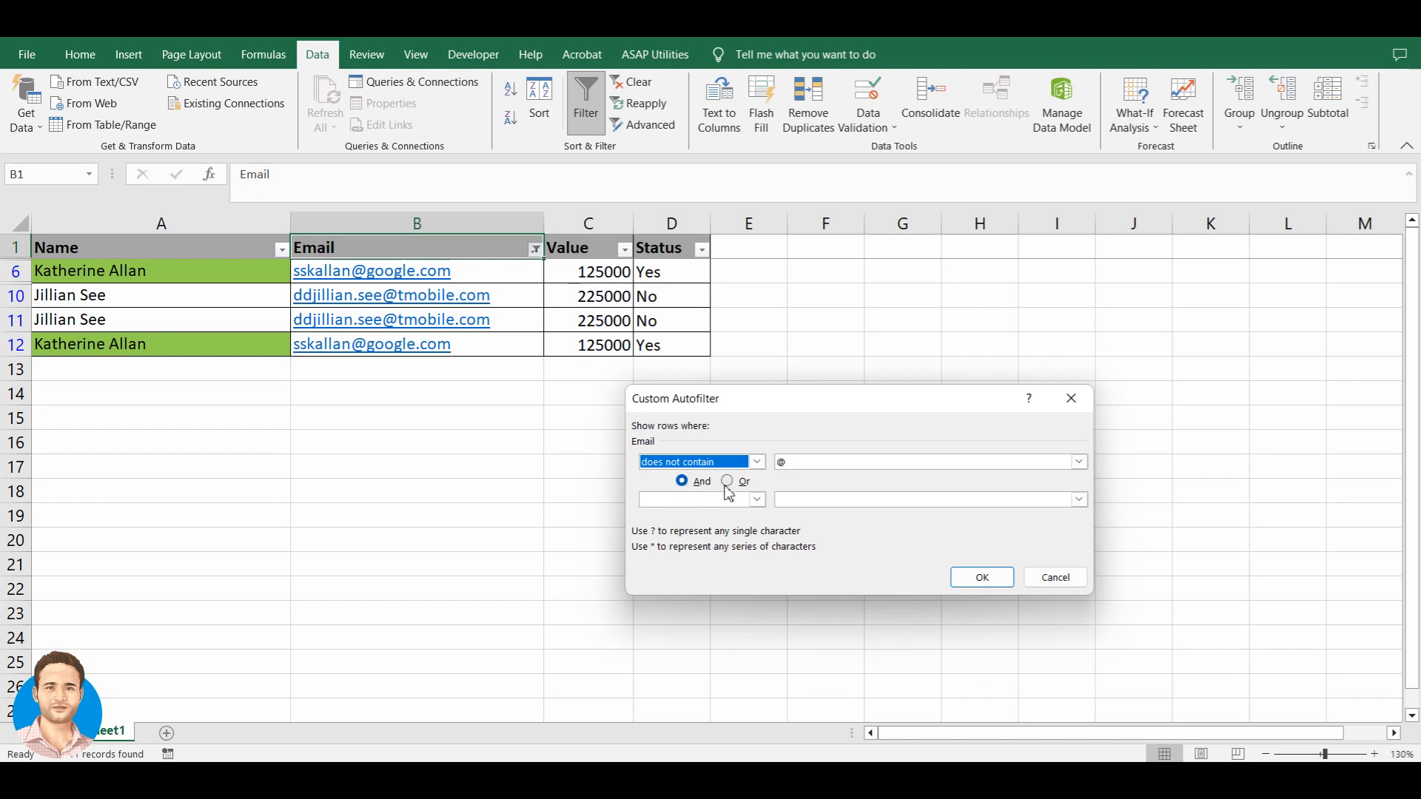
- Browse the second condition's comparison list, leaving that condition blank
key(Tab)
click(799, 508)
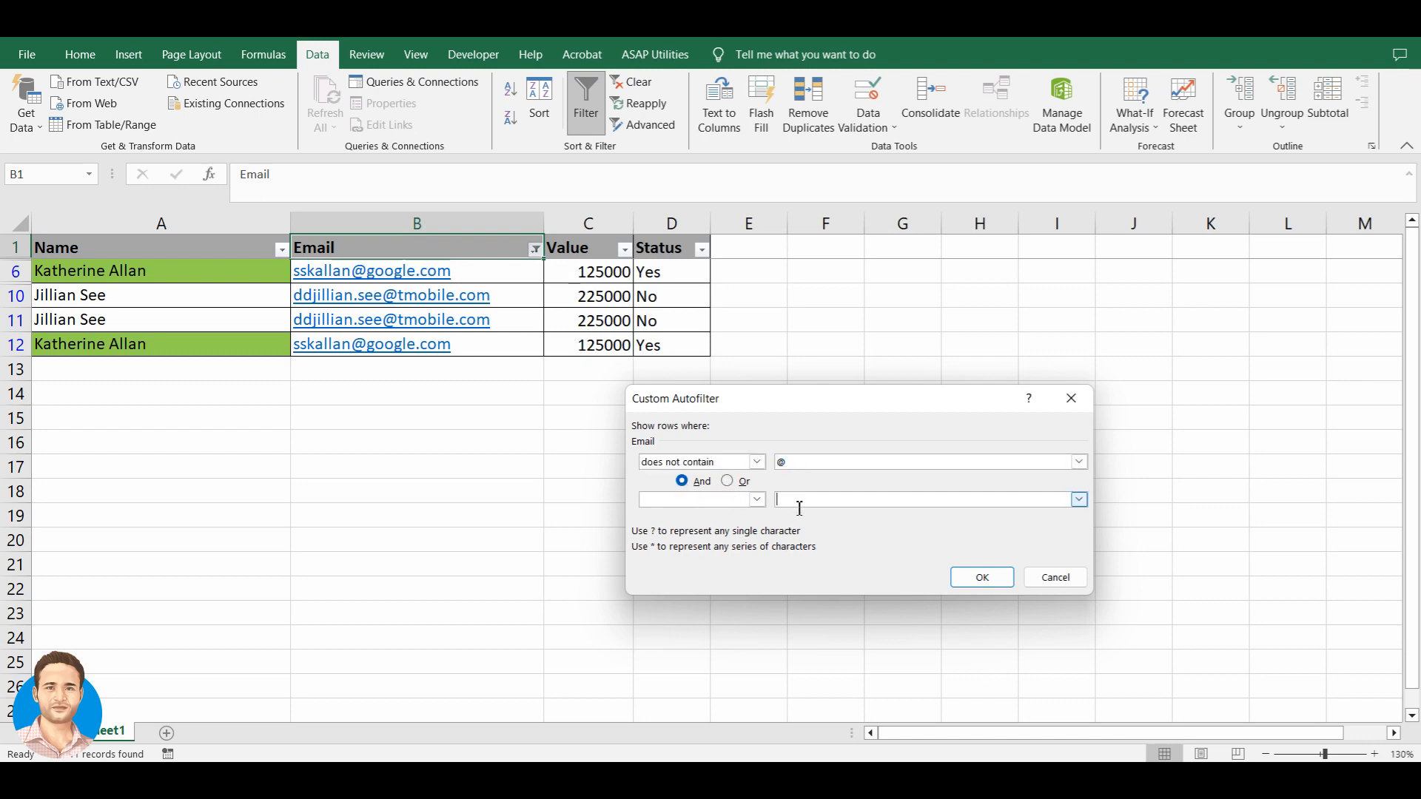
click(757, 499)
scroll(761, 569, down, 2)
scroll(758, 561, up, 2)
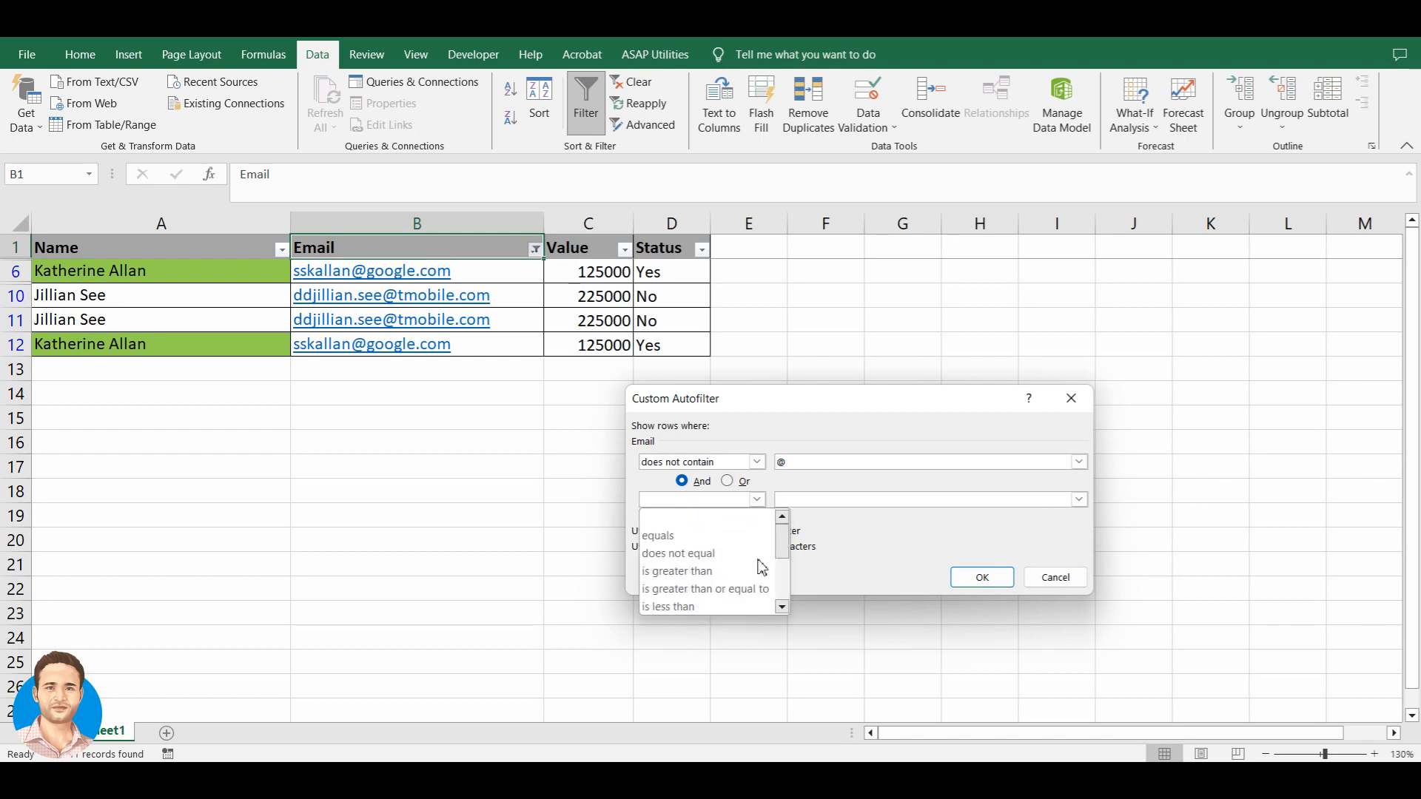
click(781, 435)
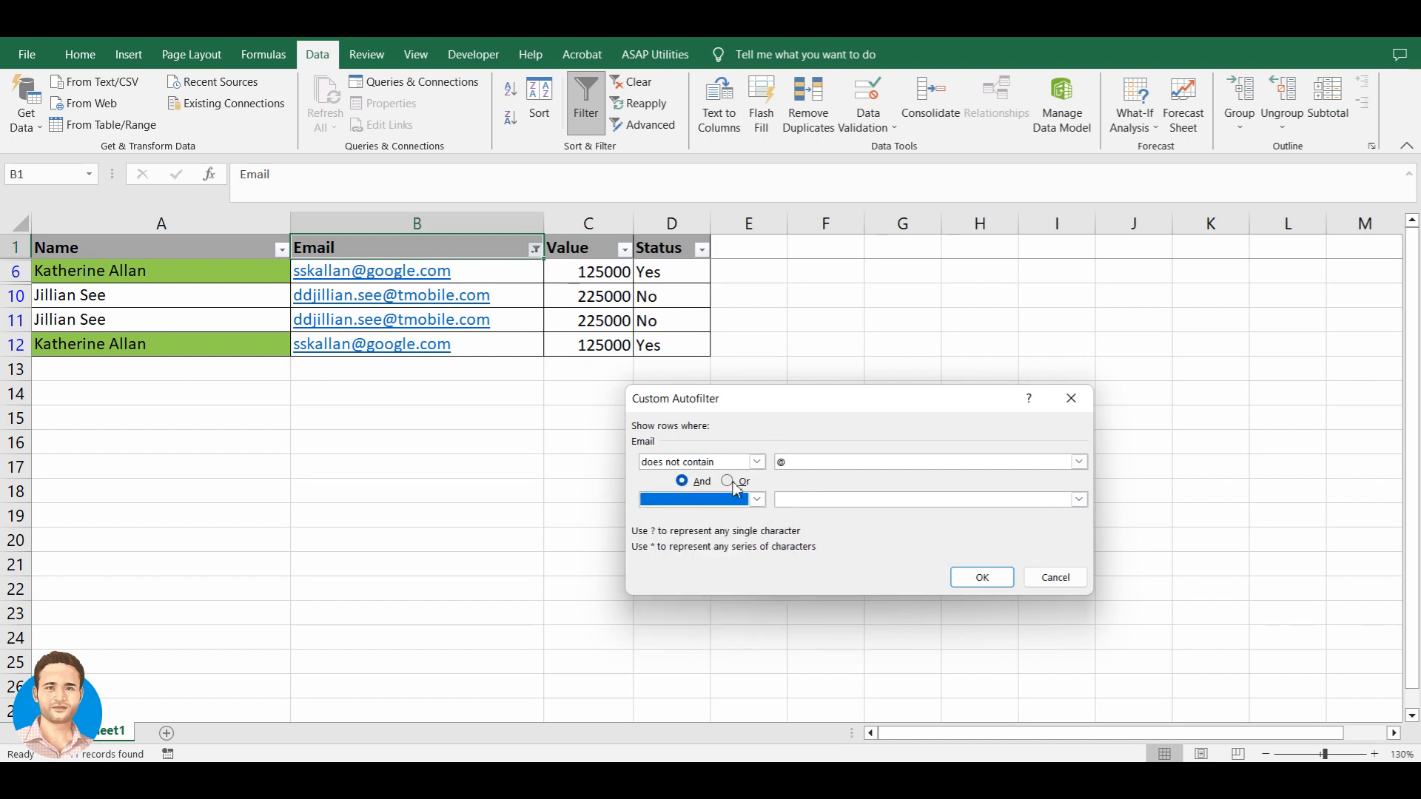
click(802, 464)
click(805, 503)
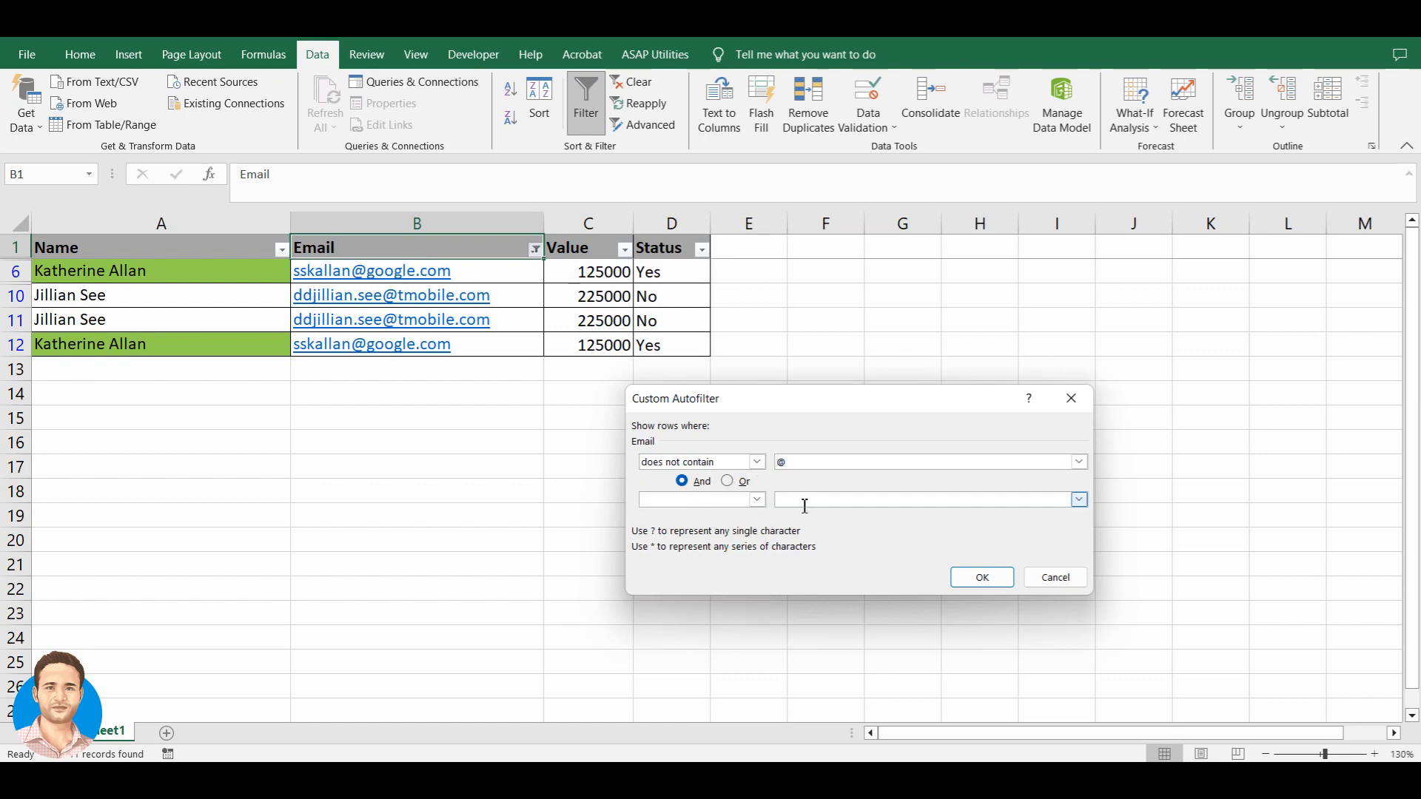
click(806, 465)
click(806, 501)
- Try an Or join with an equals second condition, then cancel the custom filter
click(728, 482)
click(803, 471)
click(803, 507)
click(700, 499)
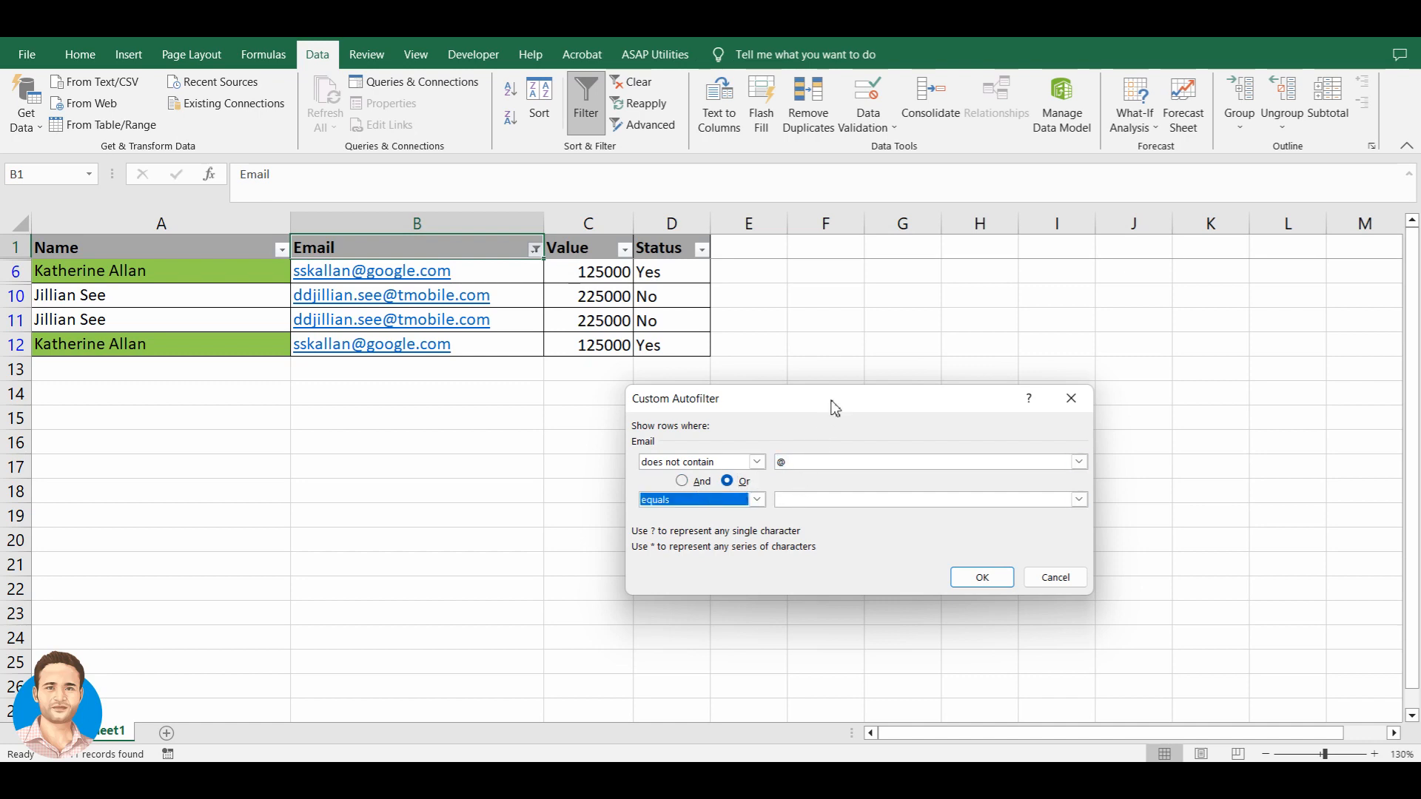
drag(834, 402, 810, 409)
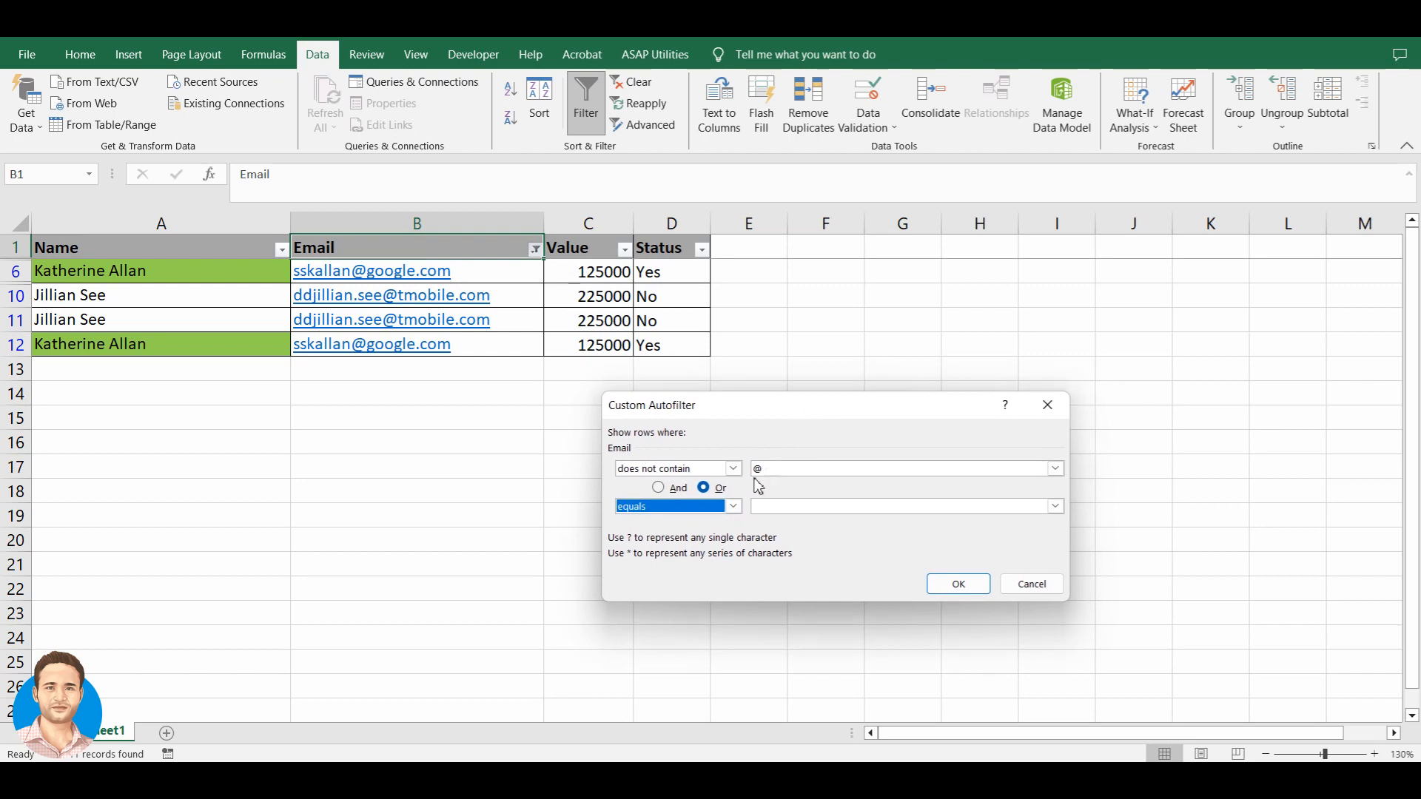
click(791, 479)
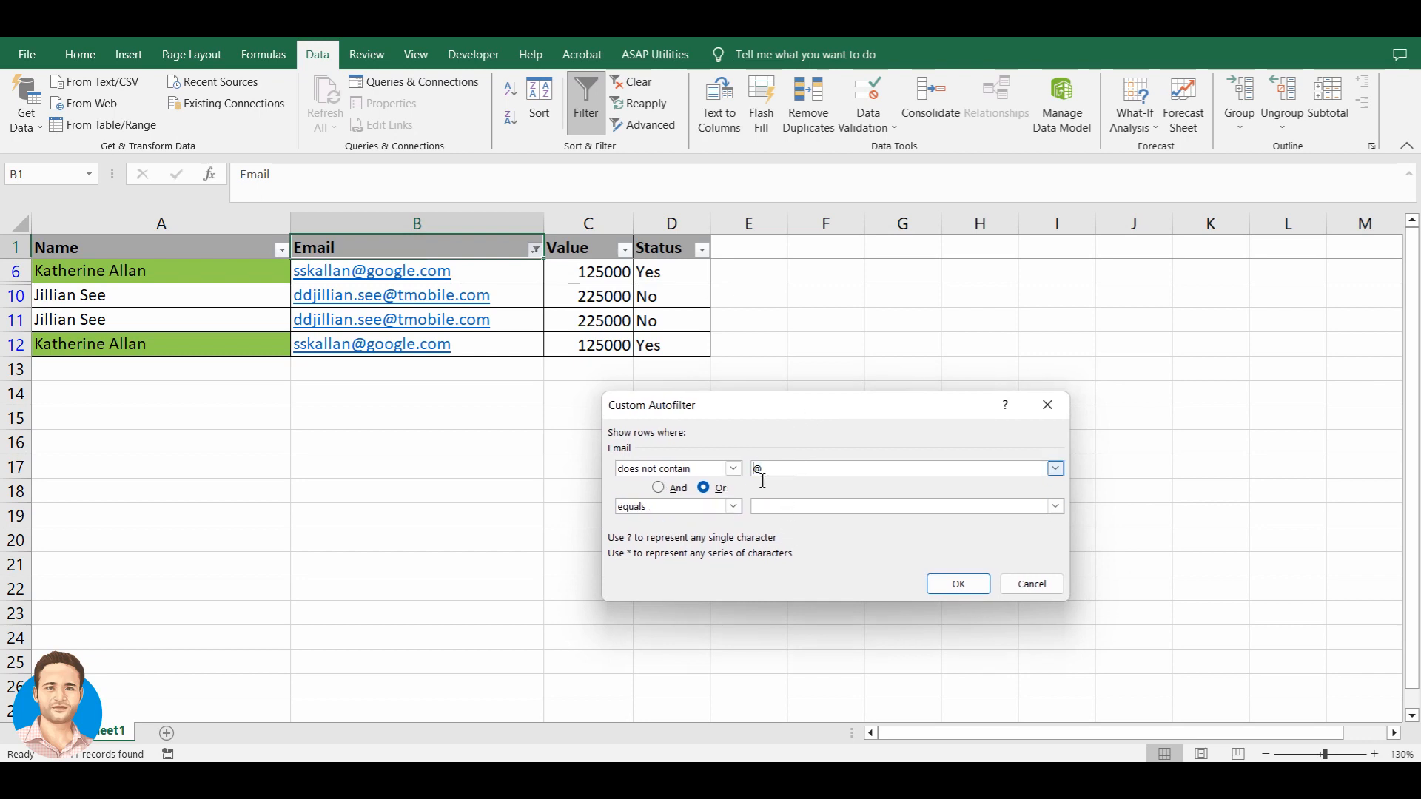
click(777, 512)
click(1035, 589)
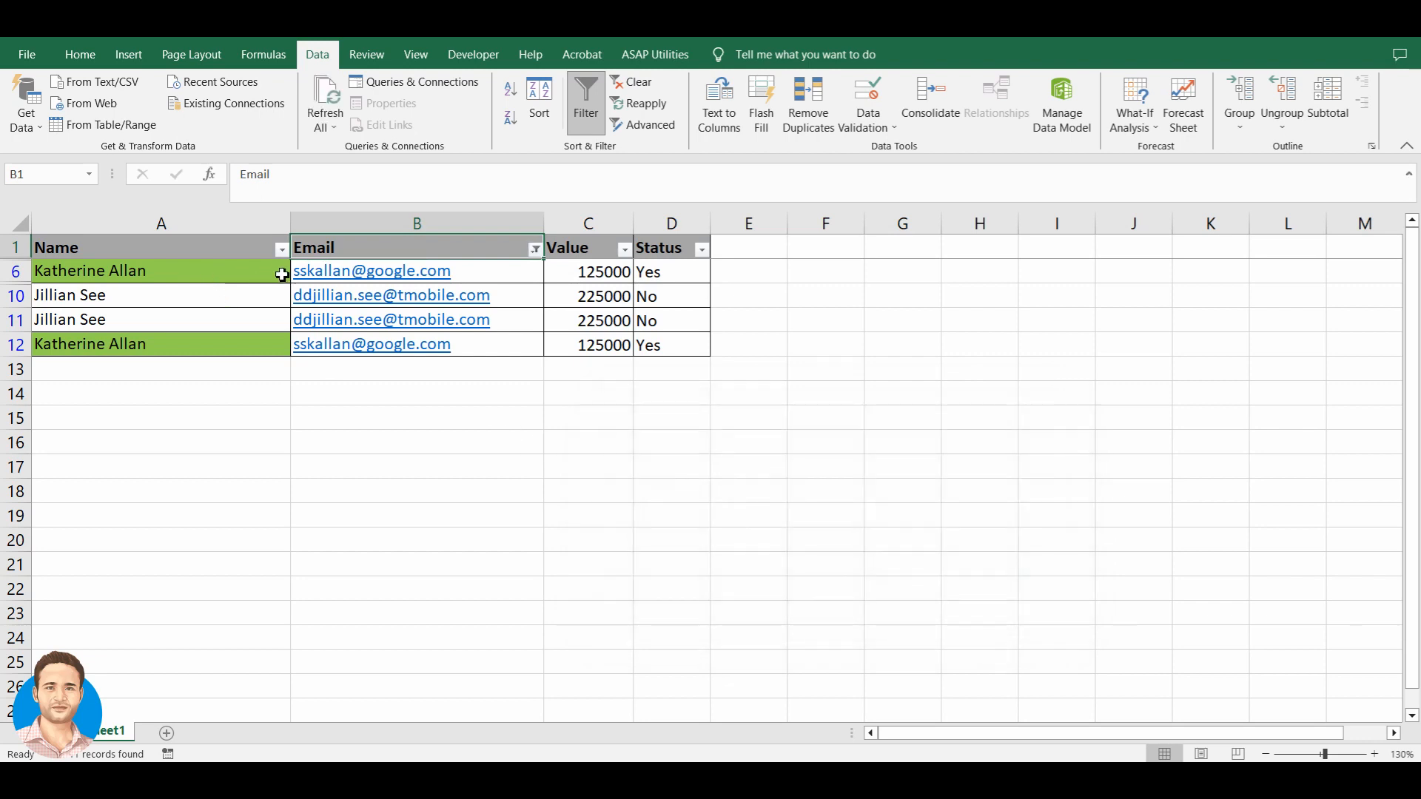
- Check the Name column's filter options and close them unchanged
click(255, 274)
click(265, 248)
click(281, 249)
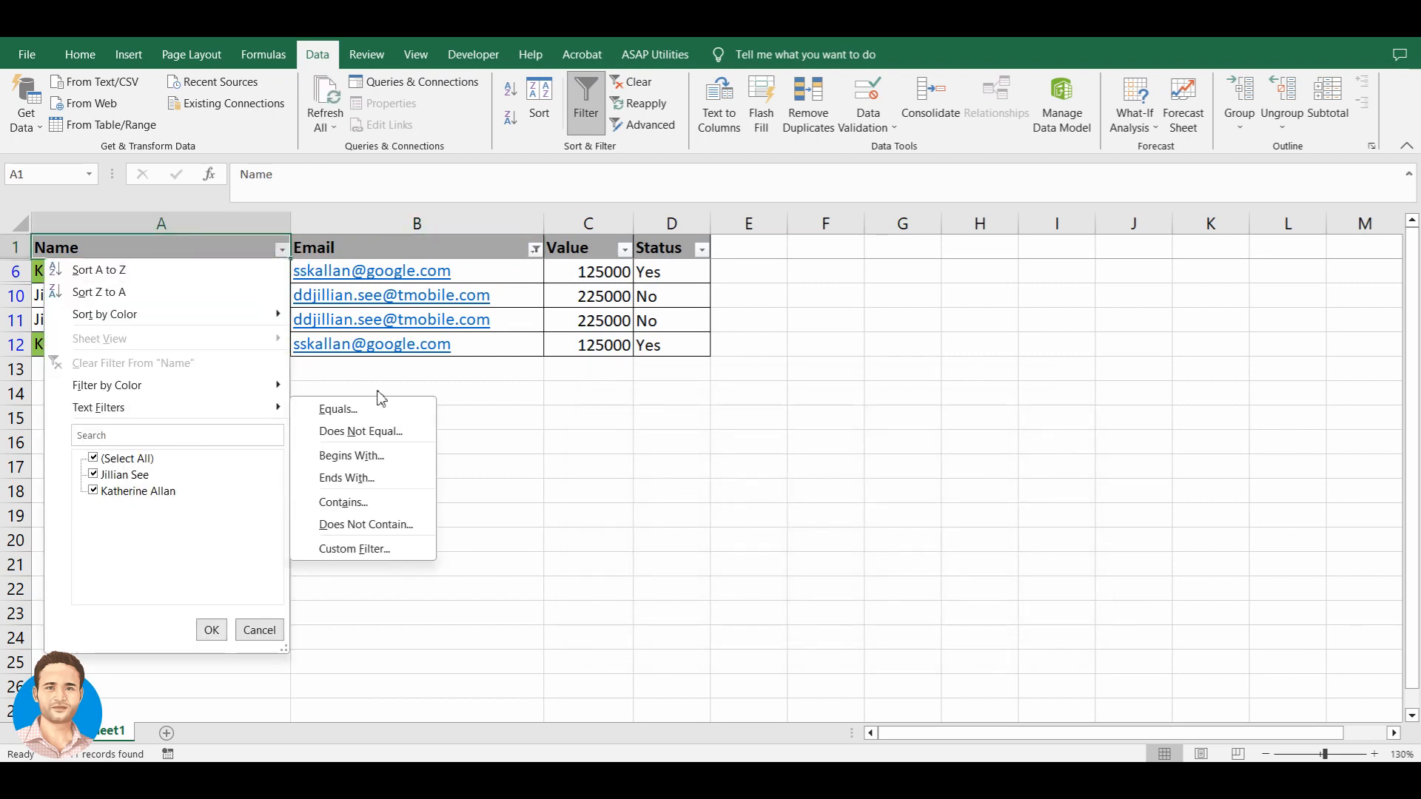
click(490, 398)
- Turn AutoFilter off and back on, then browse the Name column's cell colour filter choices
key(ctrl+shift+l)
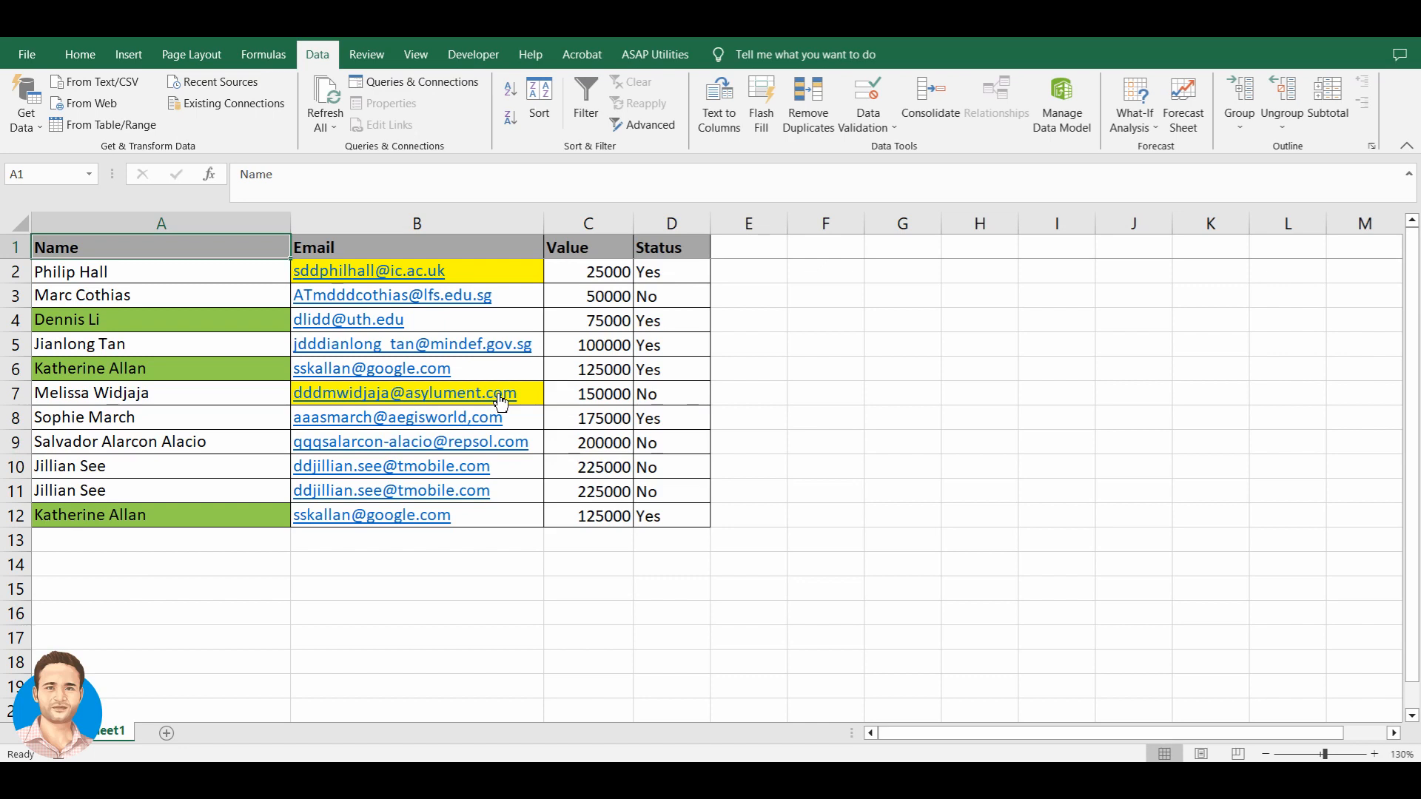
key(ctrl+shift+l)
key(alt+Down)
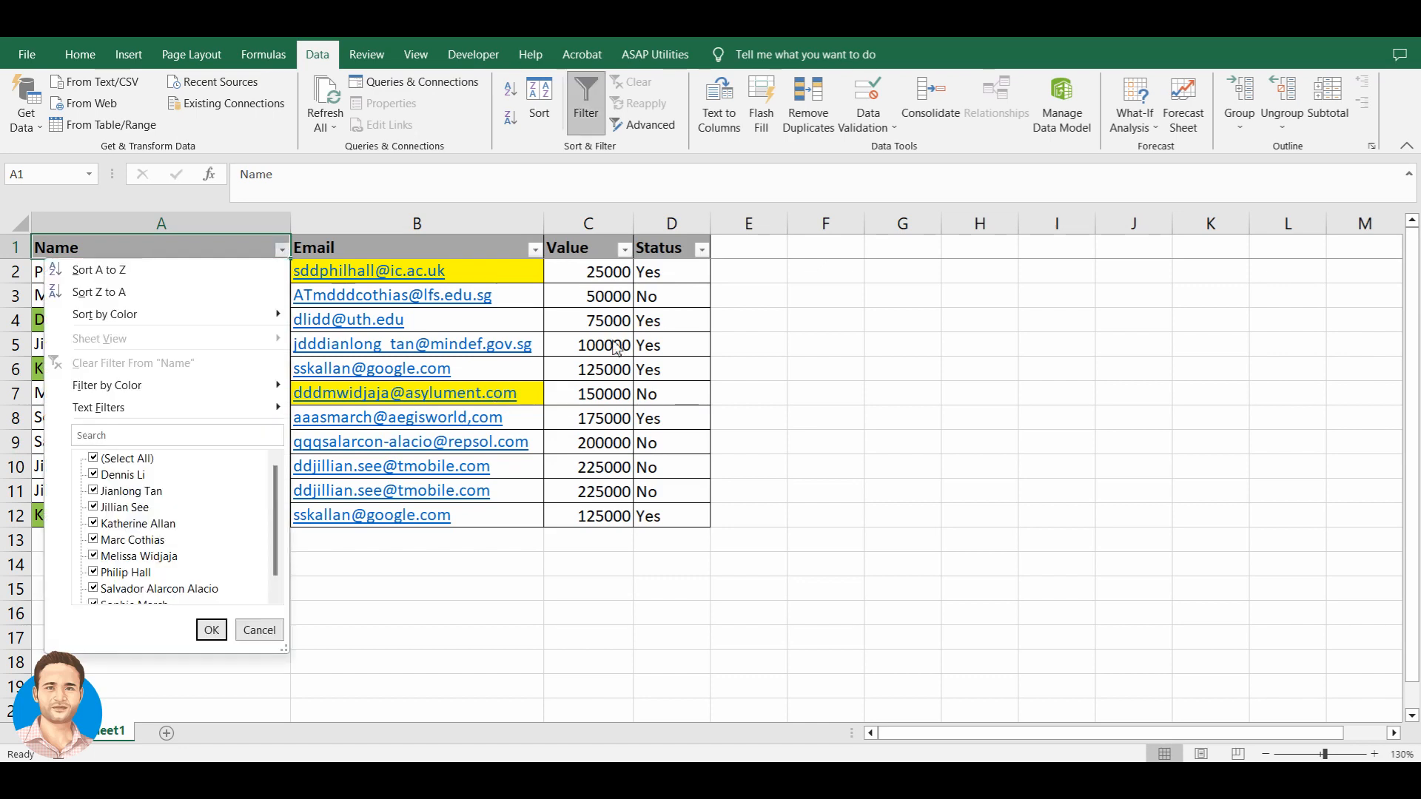
mouse_move(190, 386)
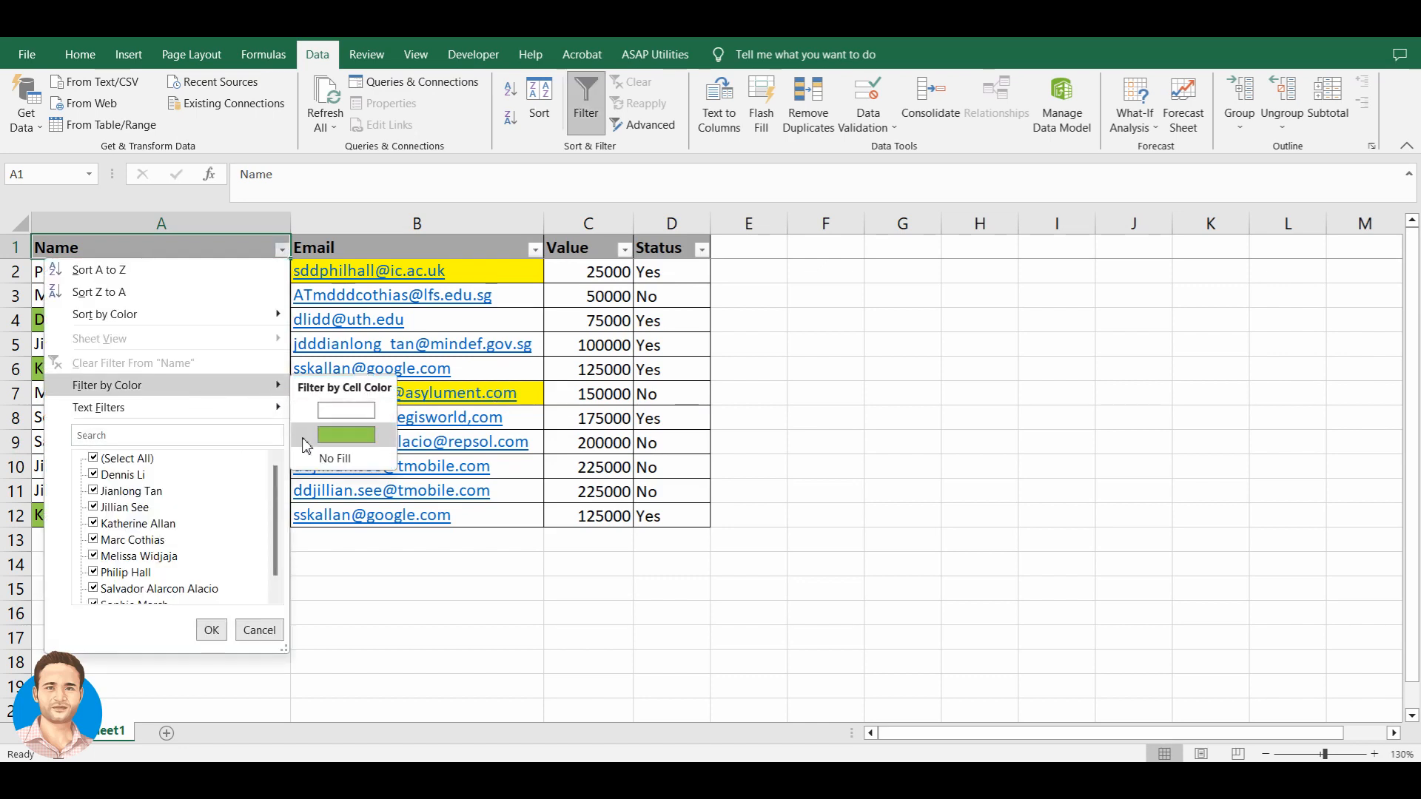
key(Left)
key(Right)
key(Left)
key(Right)
key(Escape)
key(Escape)
- Filter the Email column to No Fill, hiding the yellow-filled rows 2 and 7
key(Right)
key(alt+Down)
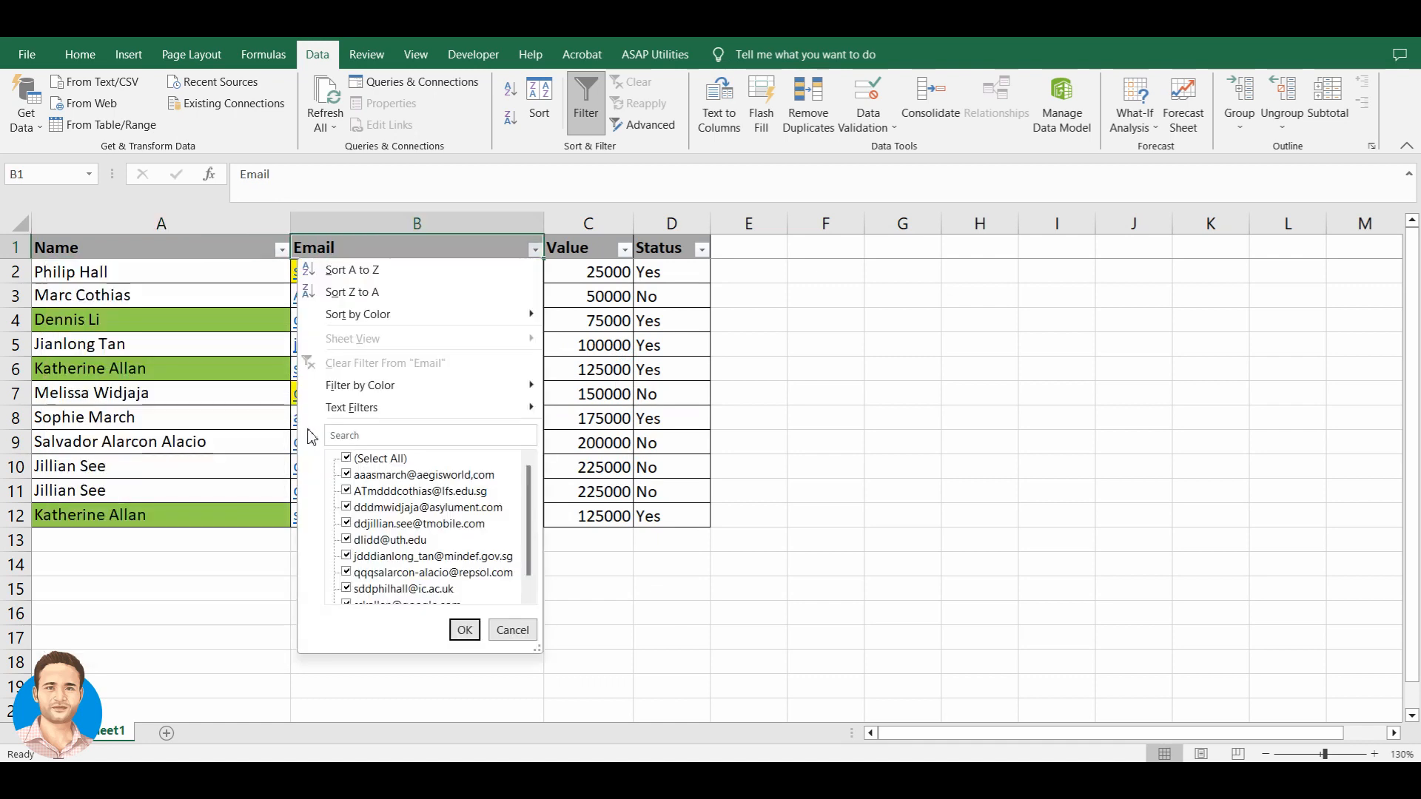
mouse_move(380, 405)
mouse_move(445, 385)
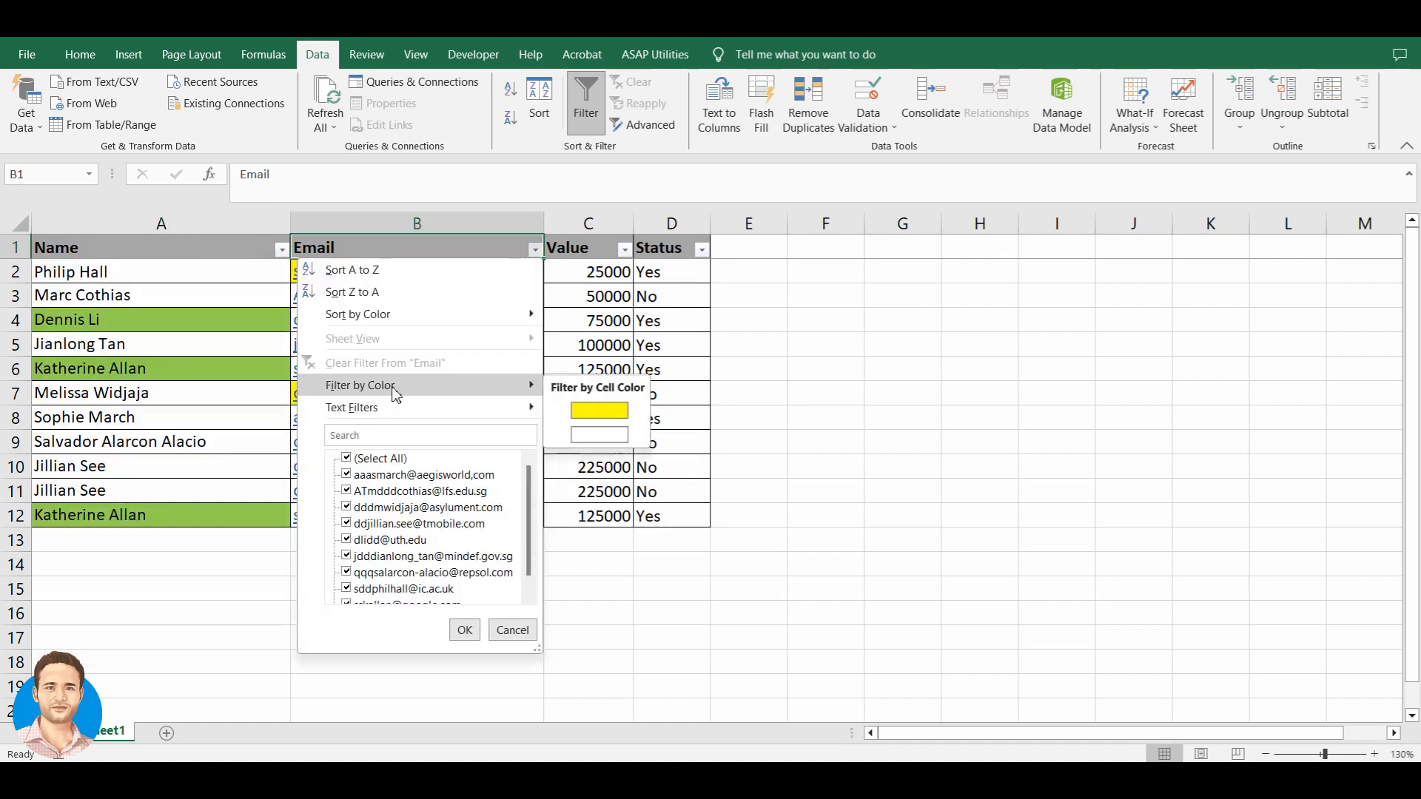
click(601, 436)
key(ctrl+shift+Down)
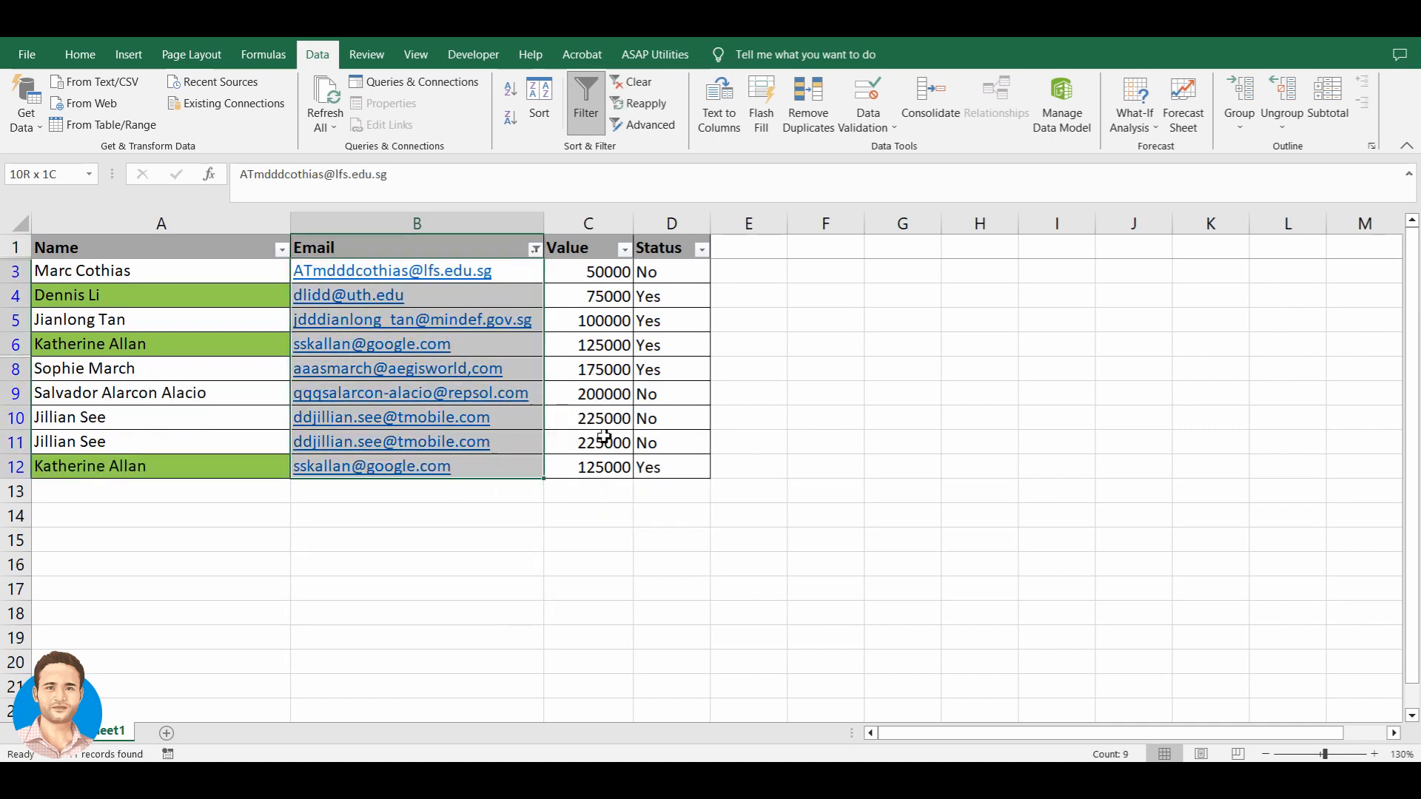
key(ctrl+Up)
- Remove and reapply AutoFilter so all rows show, then clear every name in the Name filter
key(ctrl+shift+l)
key(Right)
key(Left)
key(Down)
key(Up)
key(ctrl+shift+l)
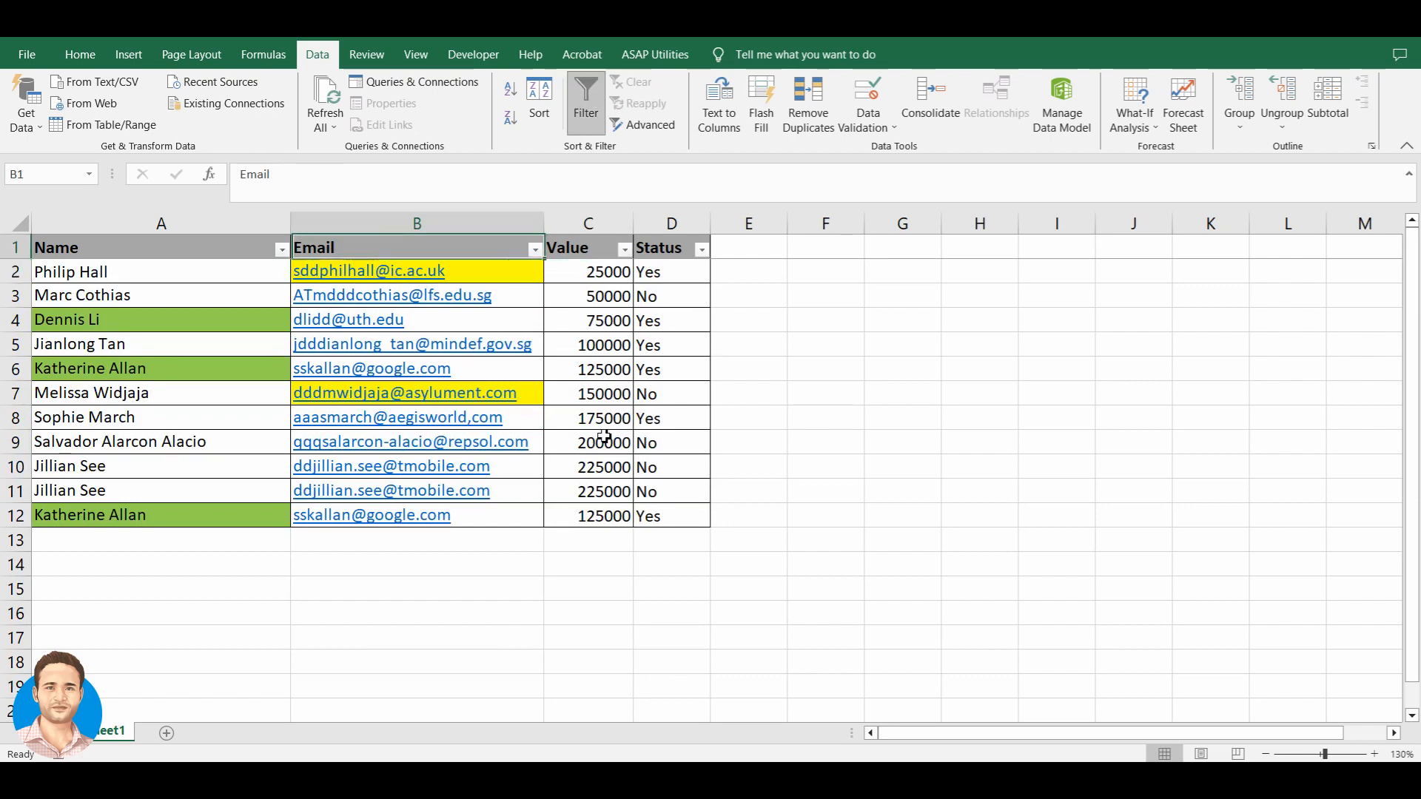
key(Left)
key(alt+Down)
click(135, 459)
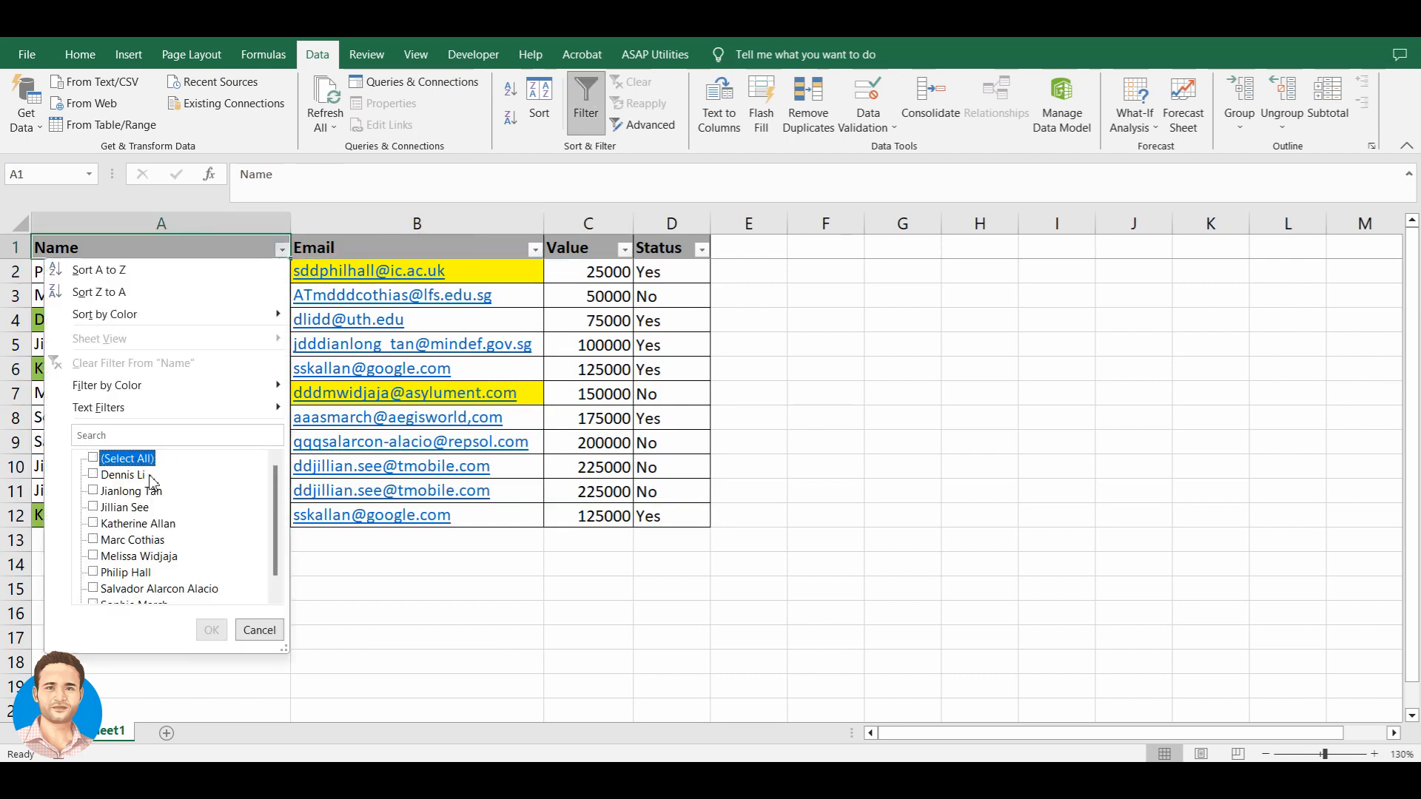
click(132, 525)
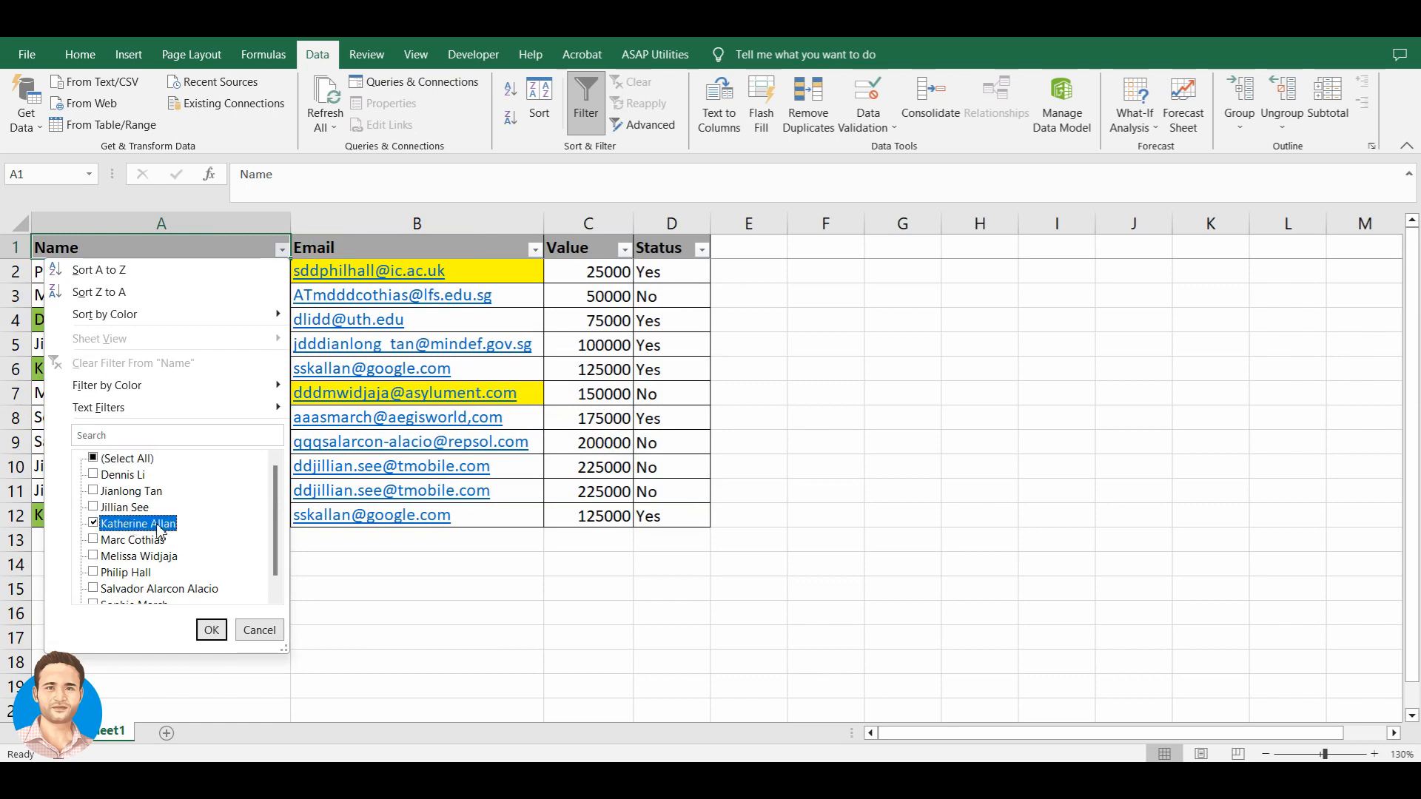
click(213, 631)
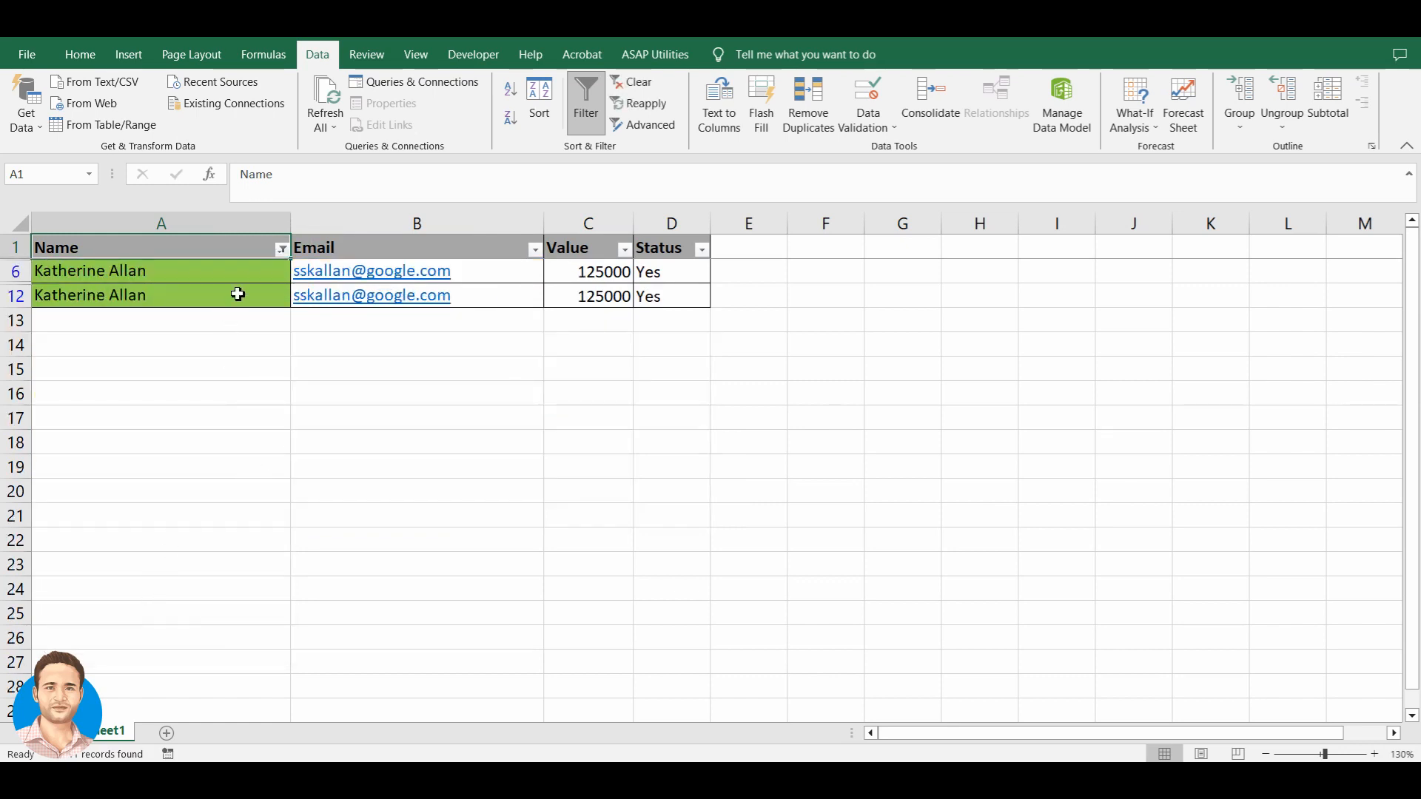
key(Down)
key(Right)
key(Right)
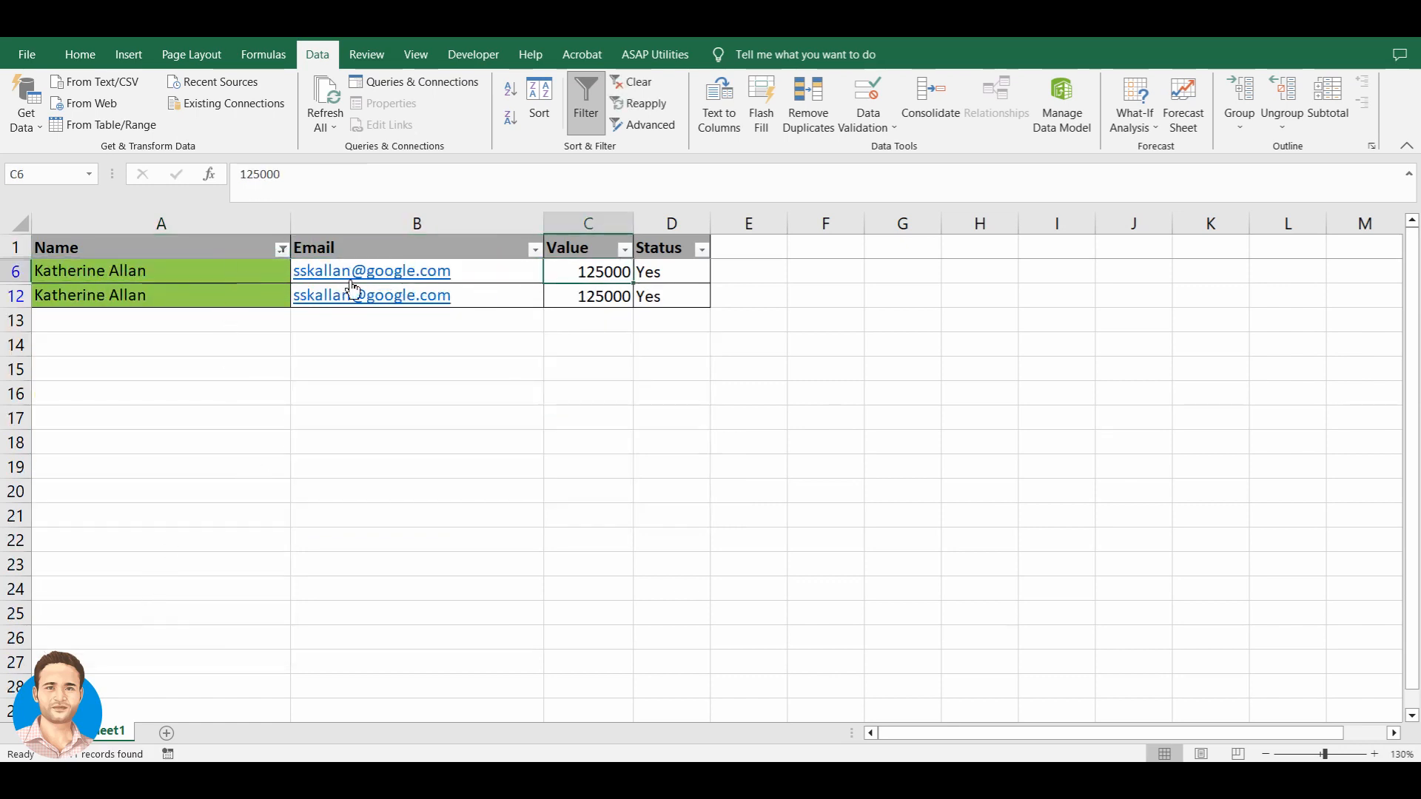
click(623, 250)
click(488, 459)
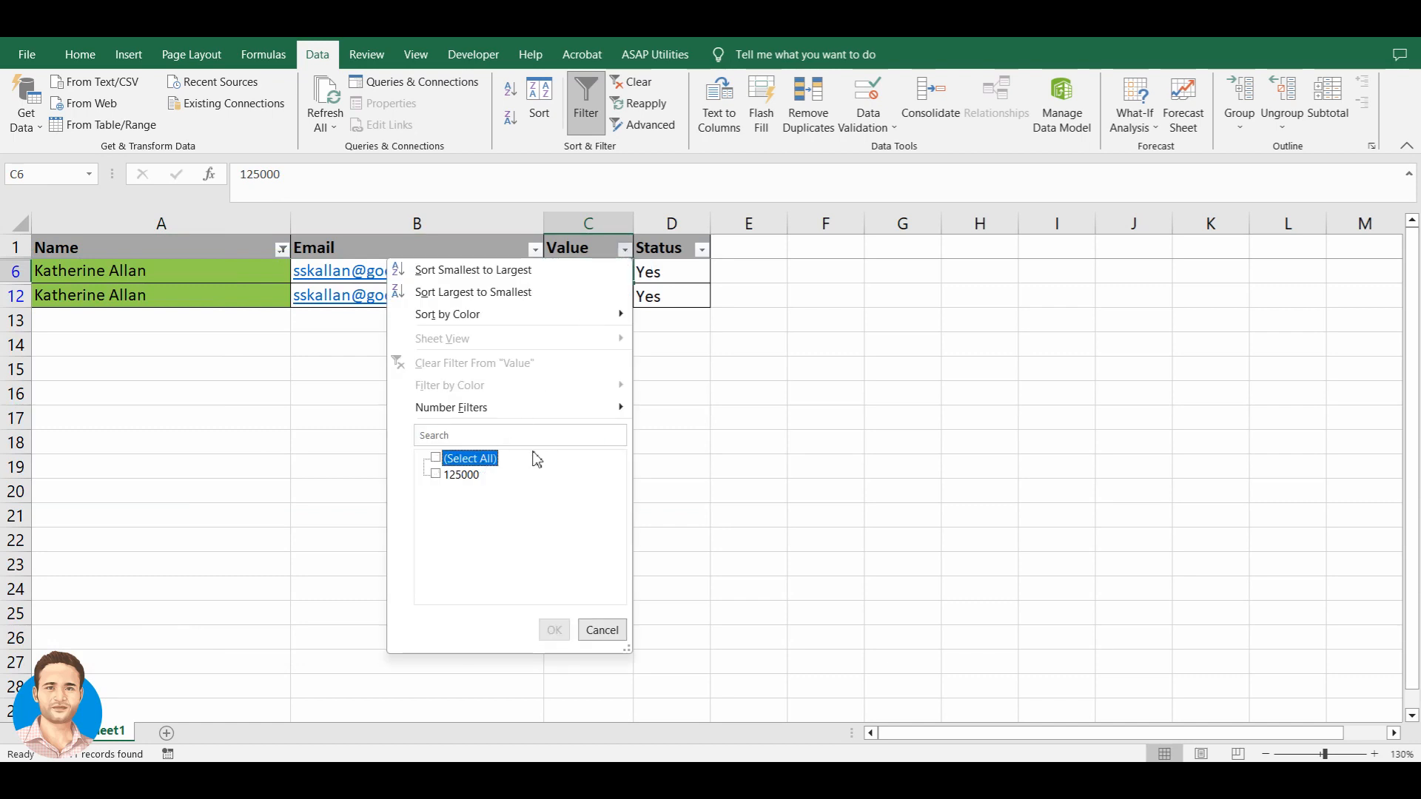
key(Escape)
- Change C12 from 125000 to 1125000 by adding a leading 1
click(592, 305)
key(F2)
key(Home)
text(1)
key(Return)
- Filter the Value column to 1125000, then remove all filters to show rows 2 to 12
key(Up)
key(Up)
key(Up)
key(alt+Down)
click(489, 459)
click(480, 492)
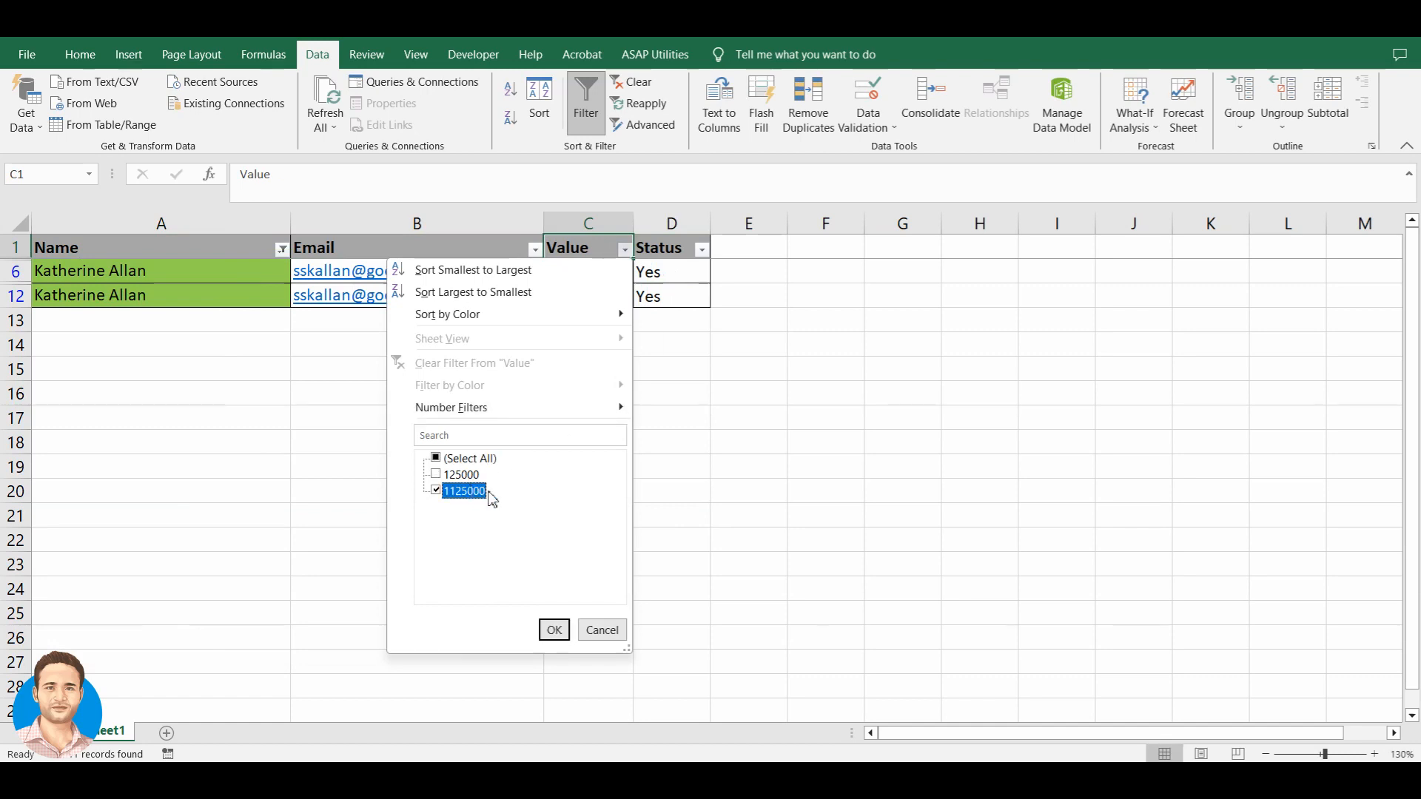
click(555, 630)
click(831, 448)
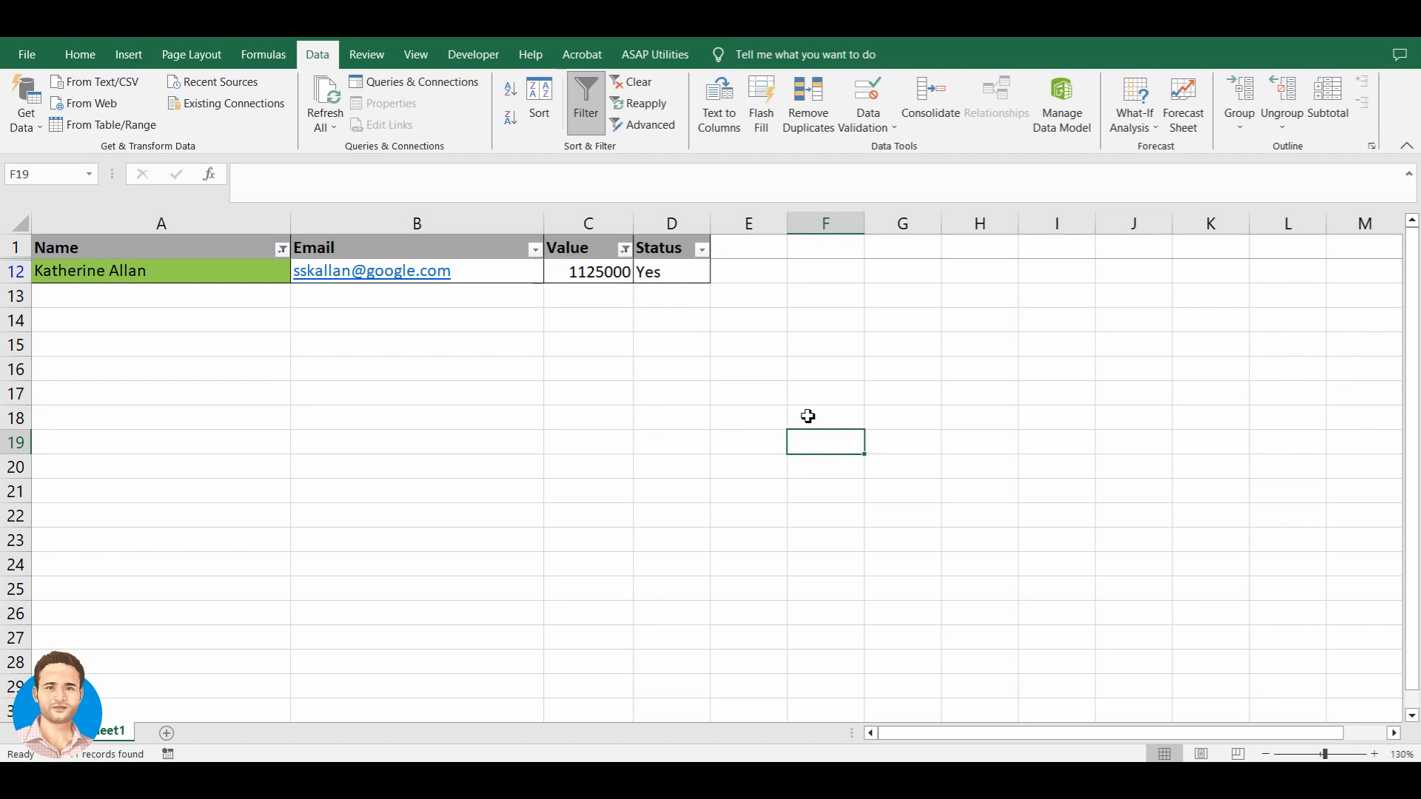
click(706, 444)
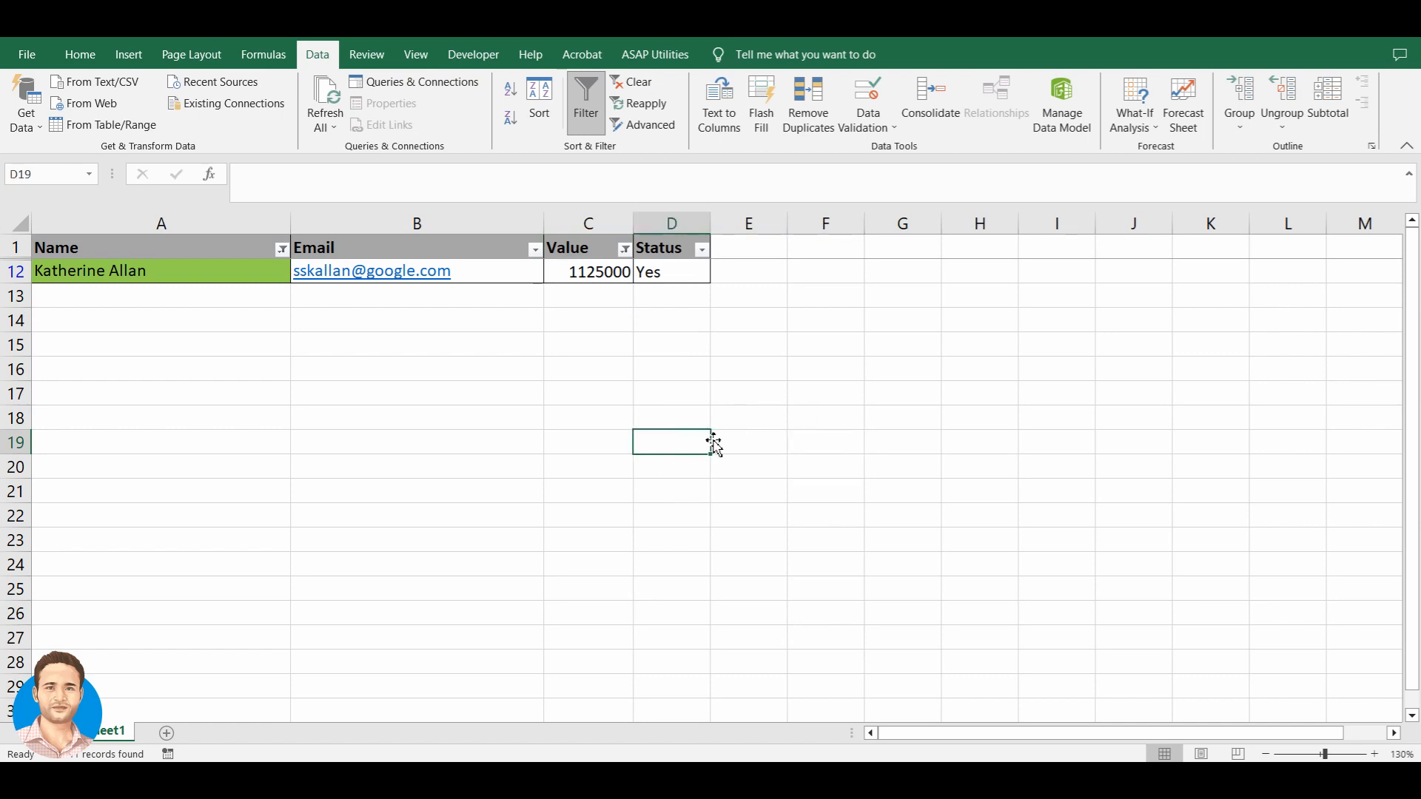
key(ctrl+shift+l)
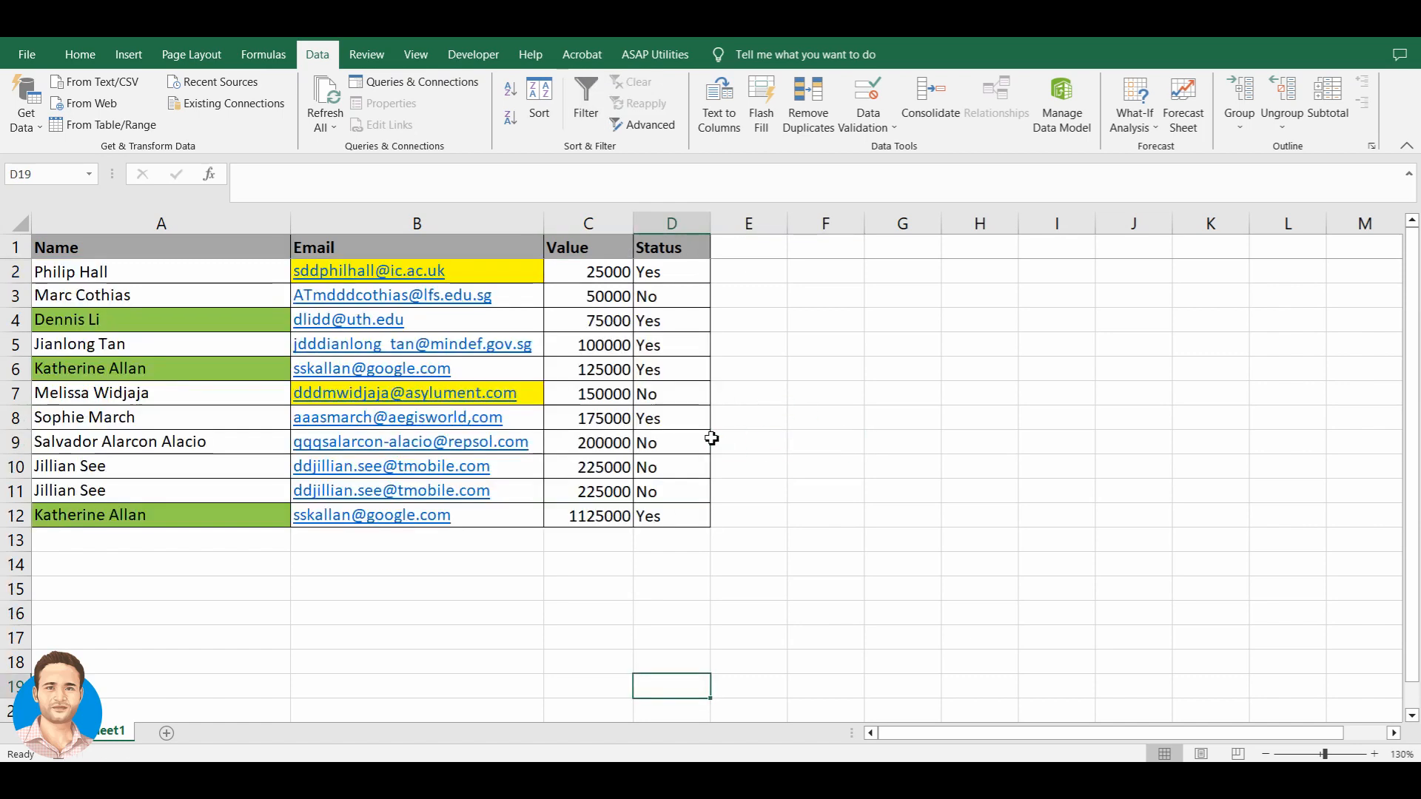
click(682, 376)
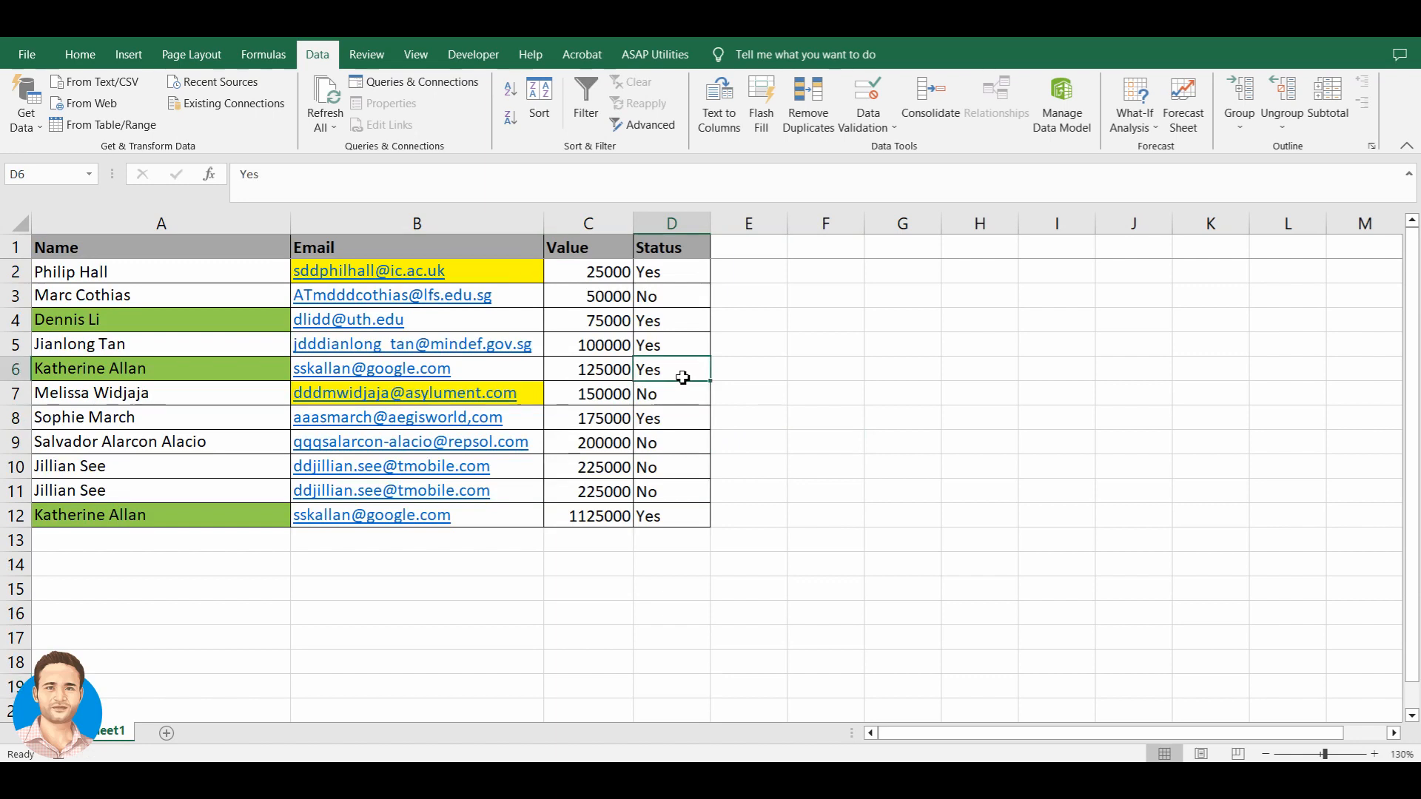
click(614, 345)
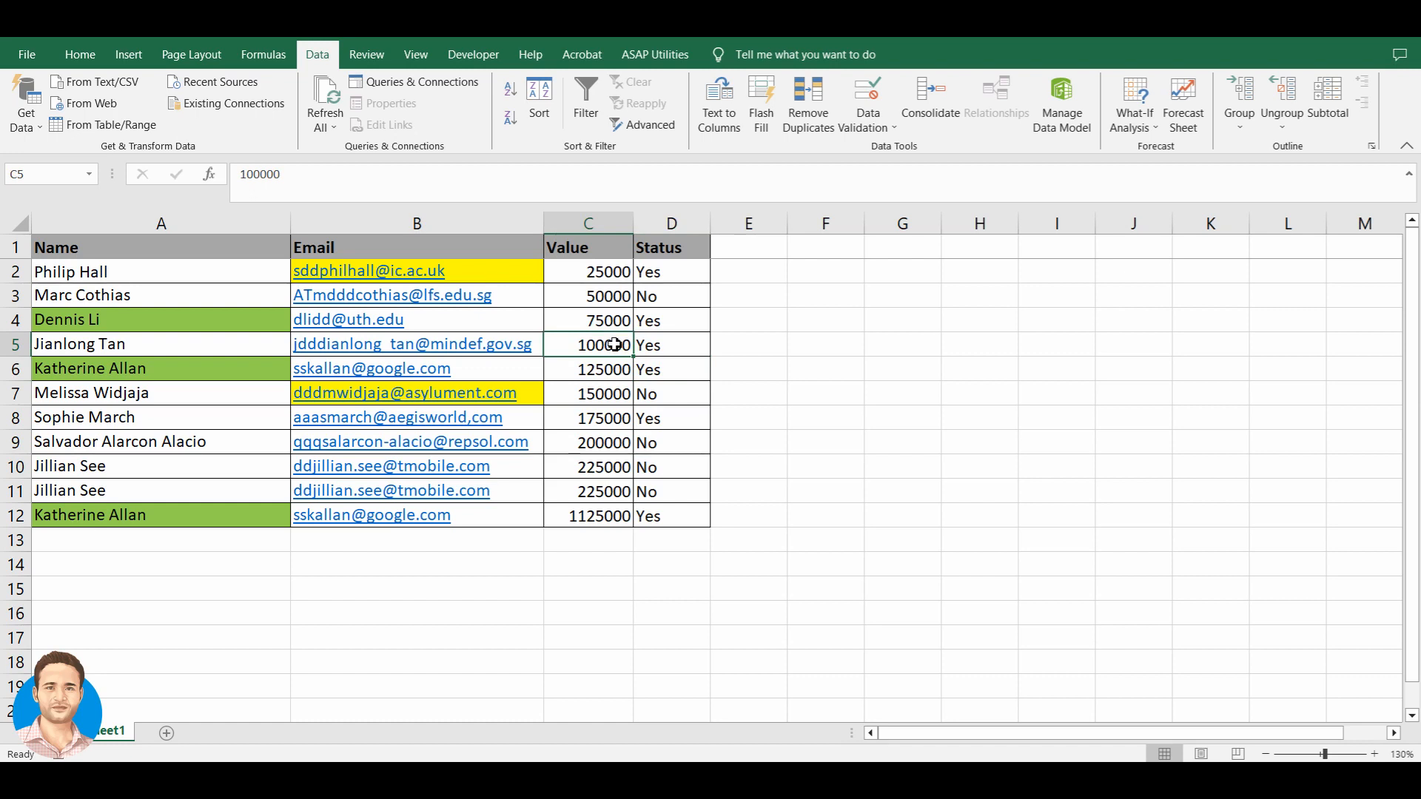
key(Right)
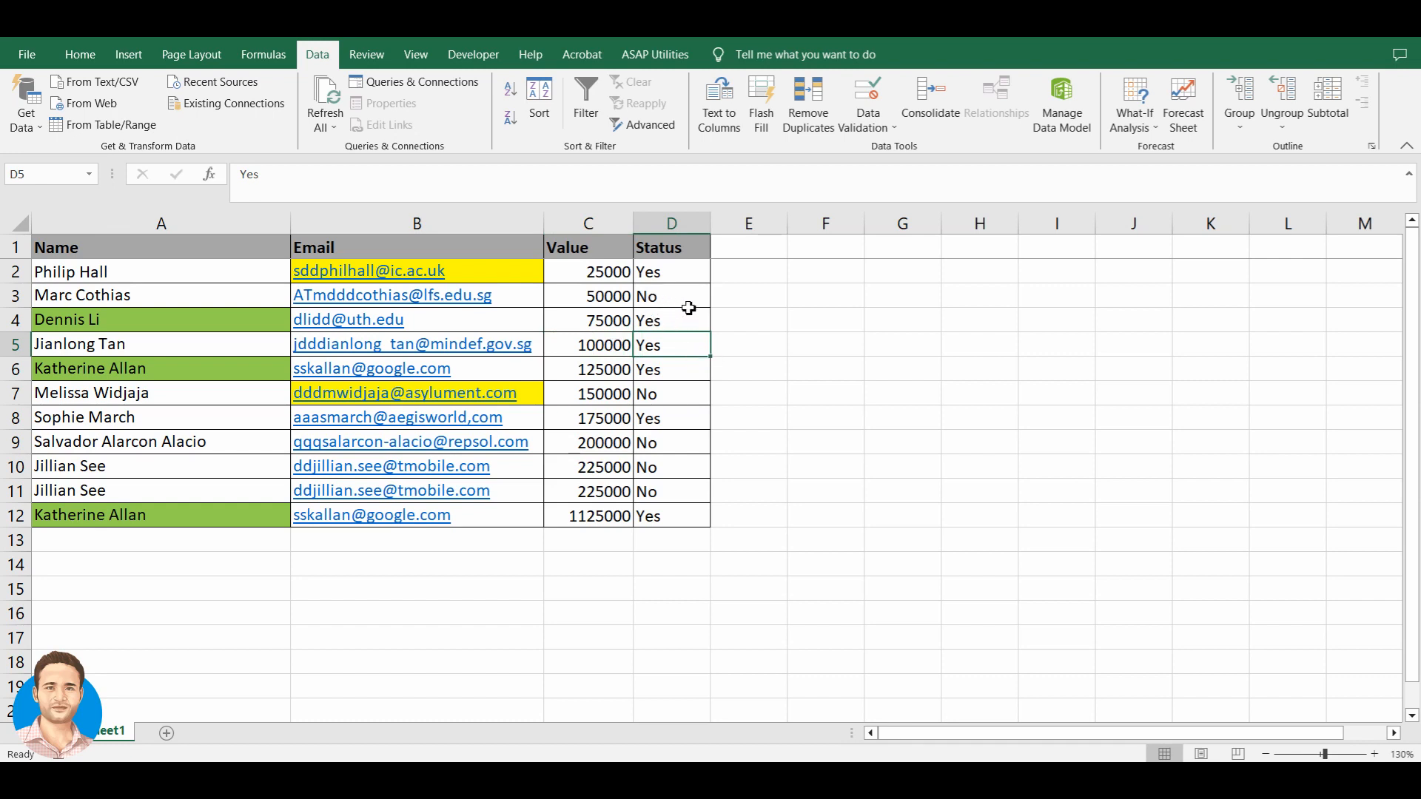
click(731, 307)
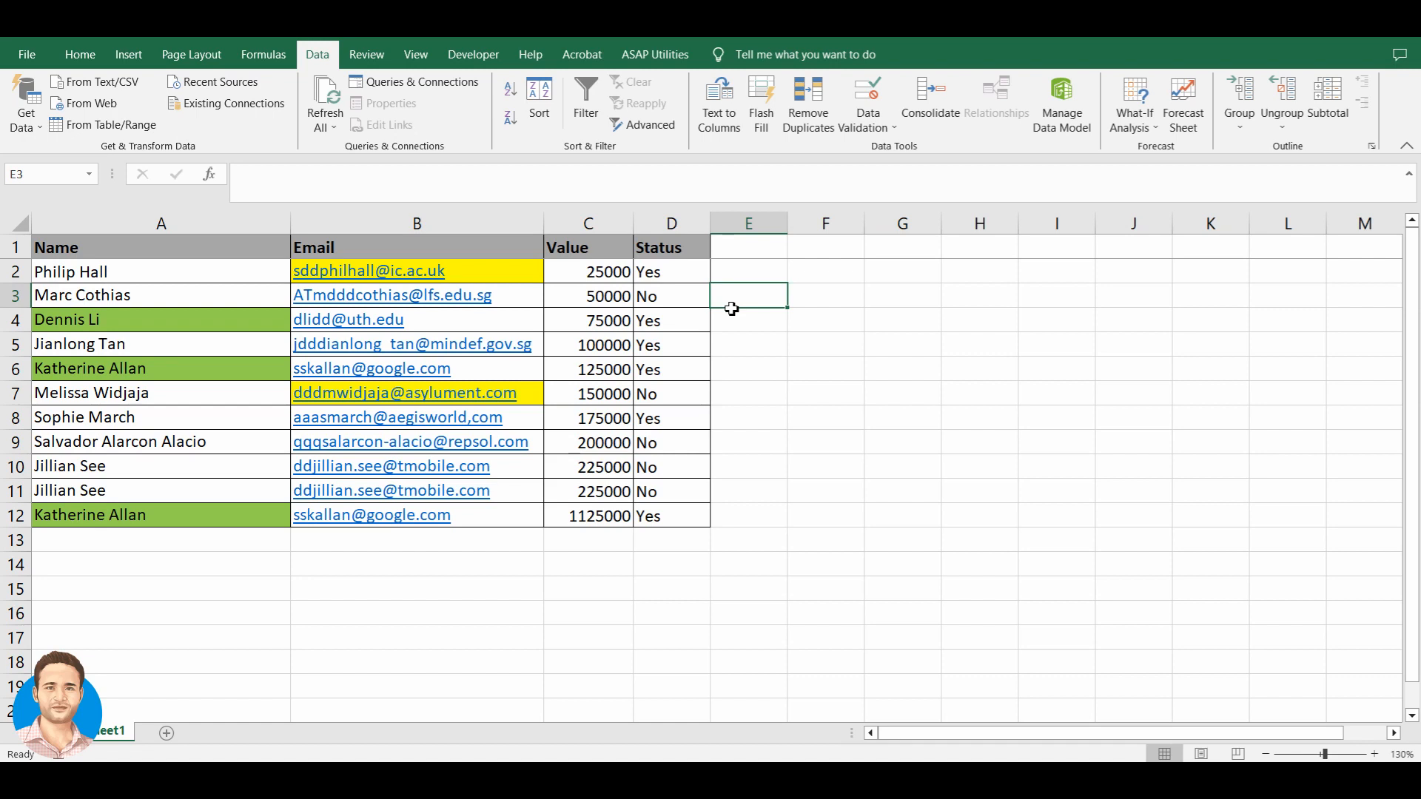
click(595, 249)
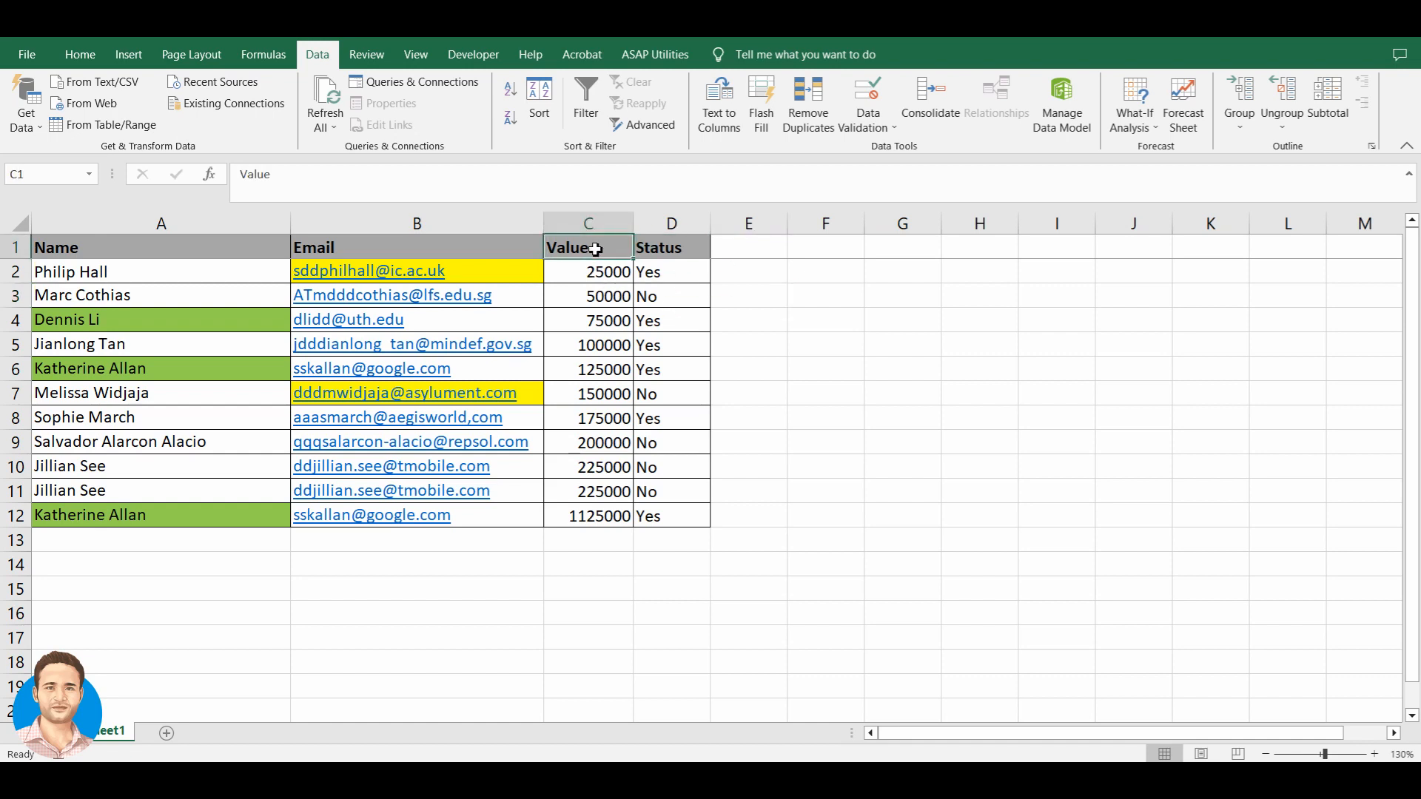